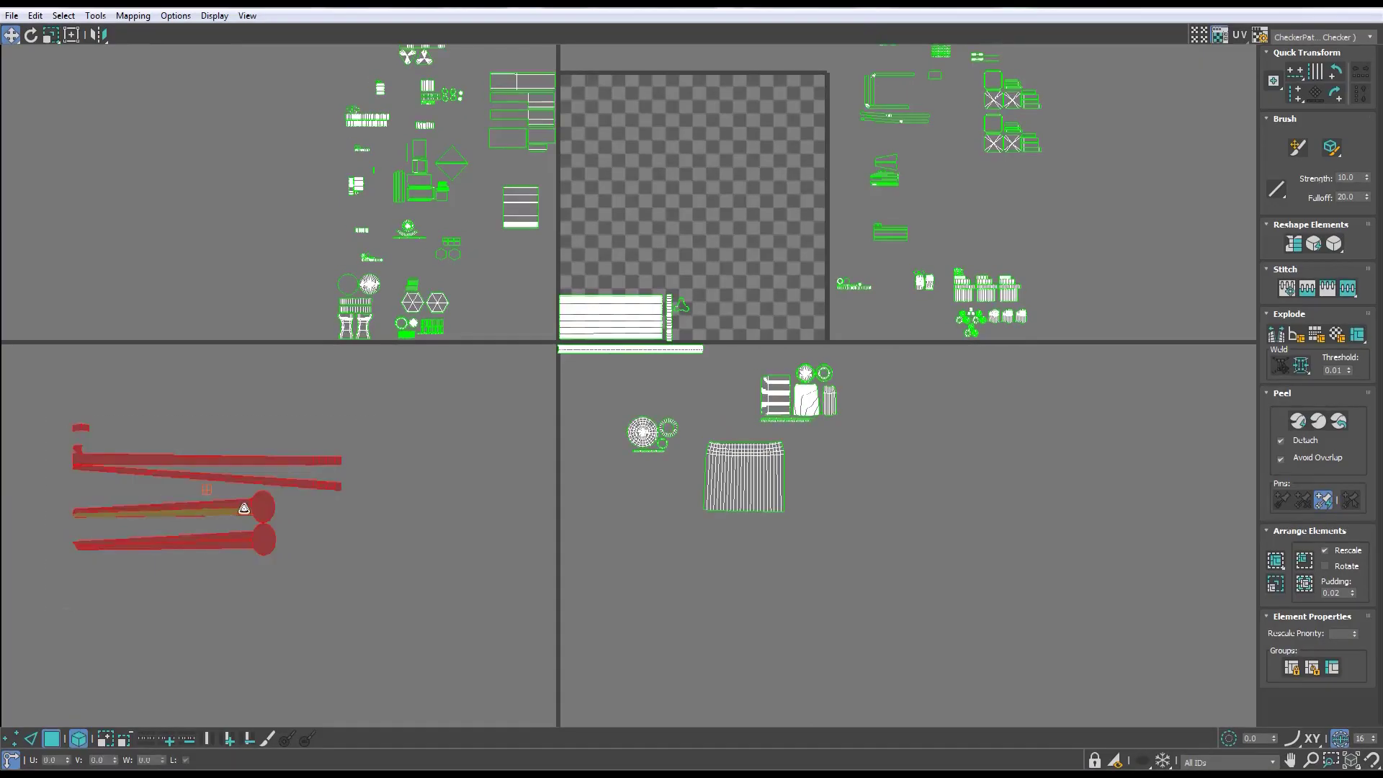
Select all UV islands in the 3ds Max UV editor, then select several single islands in turn.
{"action": "key", "text": "ctrl+a"}
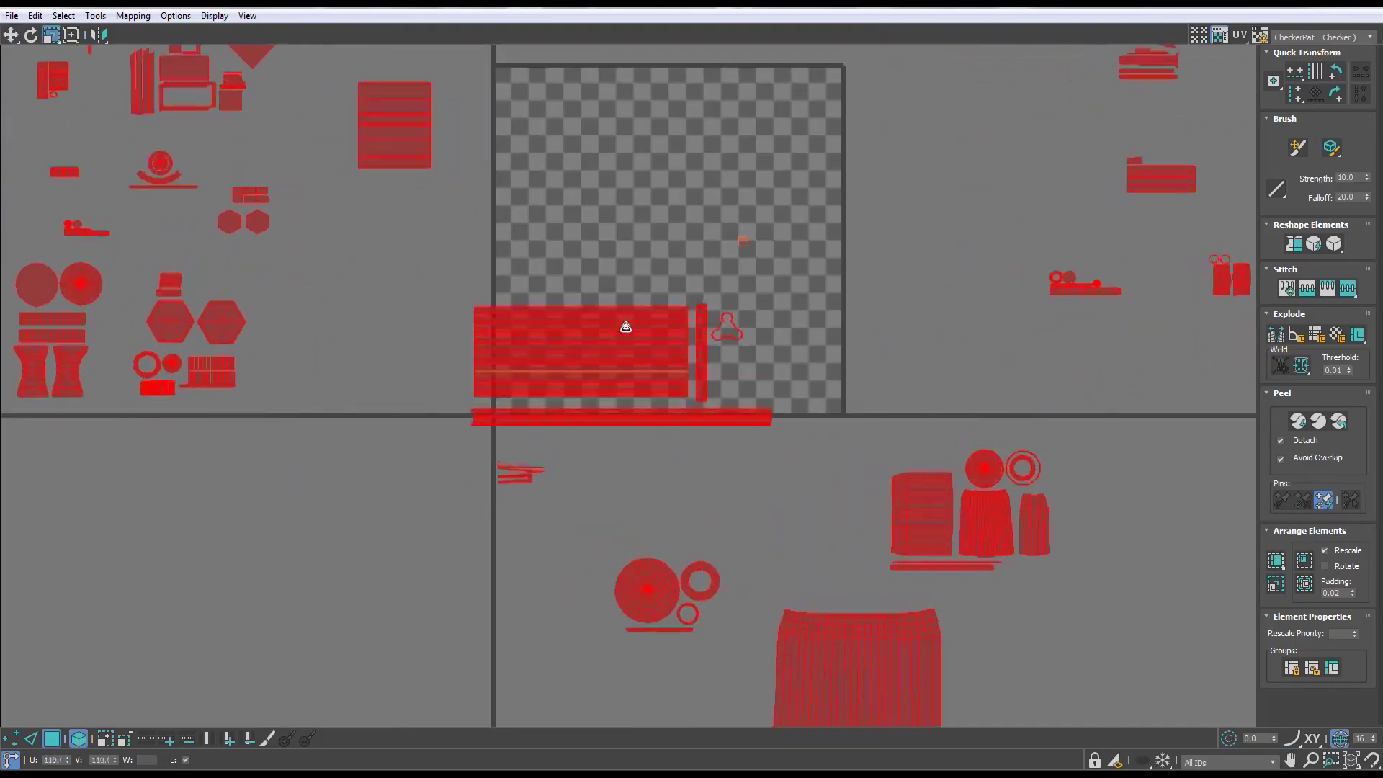
{"action": "scroll", "coordinate": [595, 396], "scroll_direction": "down", "scroll_amount": 4}
{"action": "scroll", "coordinate": [595, 396], "scroll_direction": "up", "scroll_amount": 6}
{"action": "left_click", "coordinate": [544, 321]}
{"action": "left_click", "coordinate": [685, 512]}
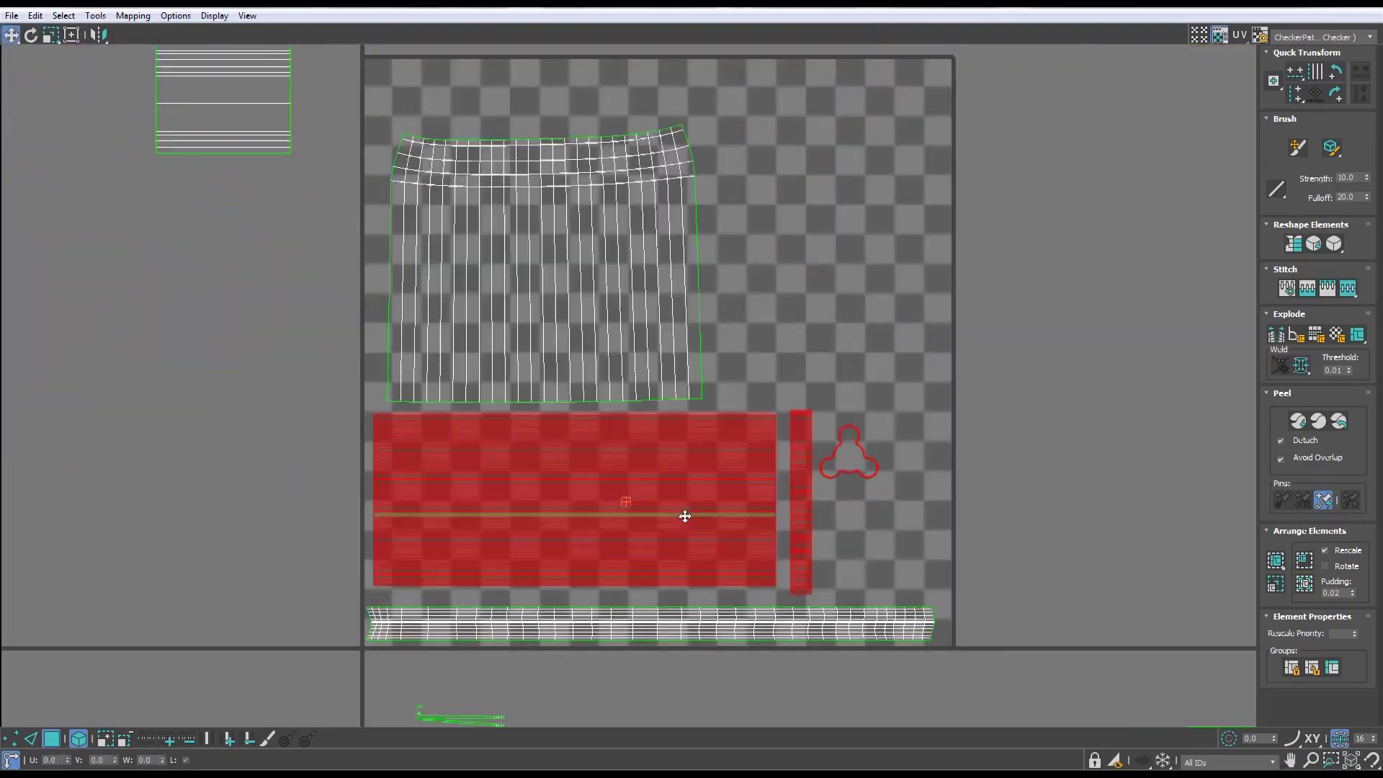
{"action": "scroll", "coordinate": [685, 512], "scroll_direction": "up", "scroll_amount": 2}
{"action": "left_click", "coordinate": [877, 617]}
{"action": "left_click", "coordinate": [946, 513]}
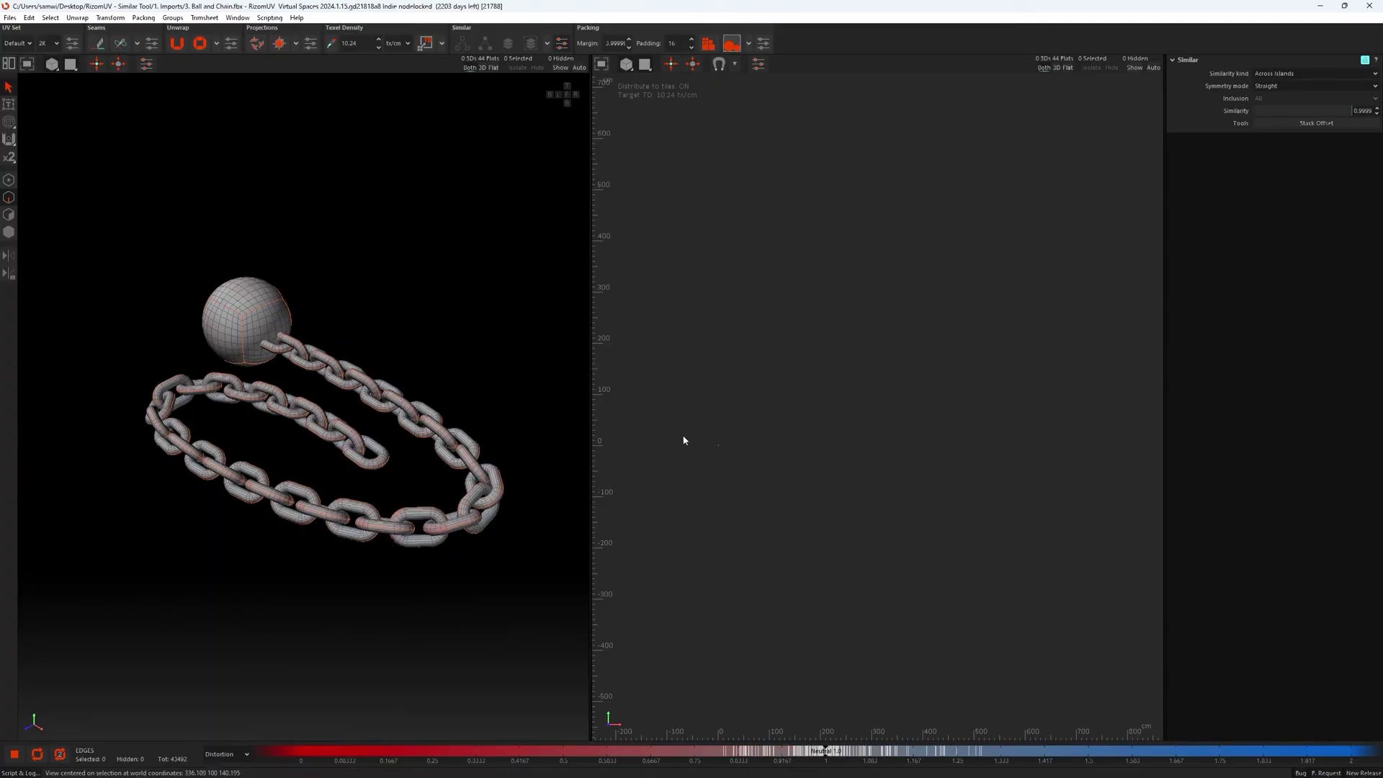
Frame all UV islands and shrink the selected island to a small square.
{"action": "key", "text": "f"}
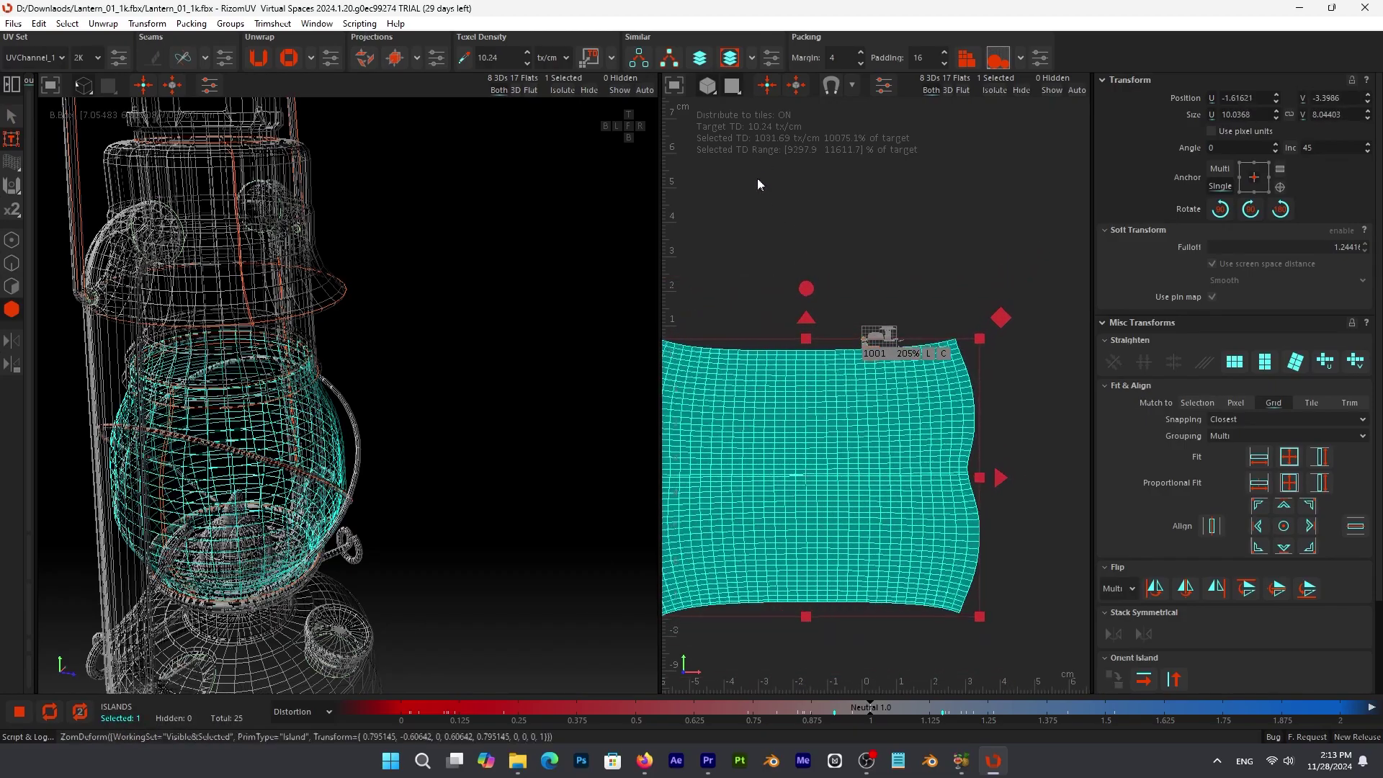
{"action": "left_click_drag", "start_coordinate": [978, 615], "coordinate": [767, 395]}
{"action": "scroll", "coordinate": [875, 389], "scroll_direction": "up", "scroll_amount": 3}
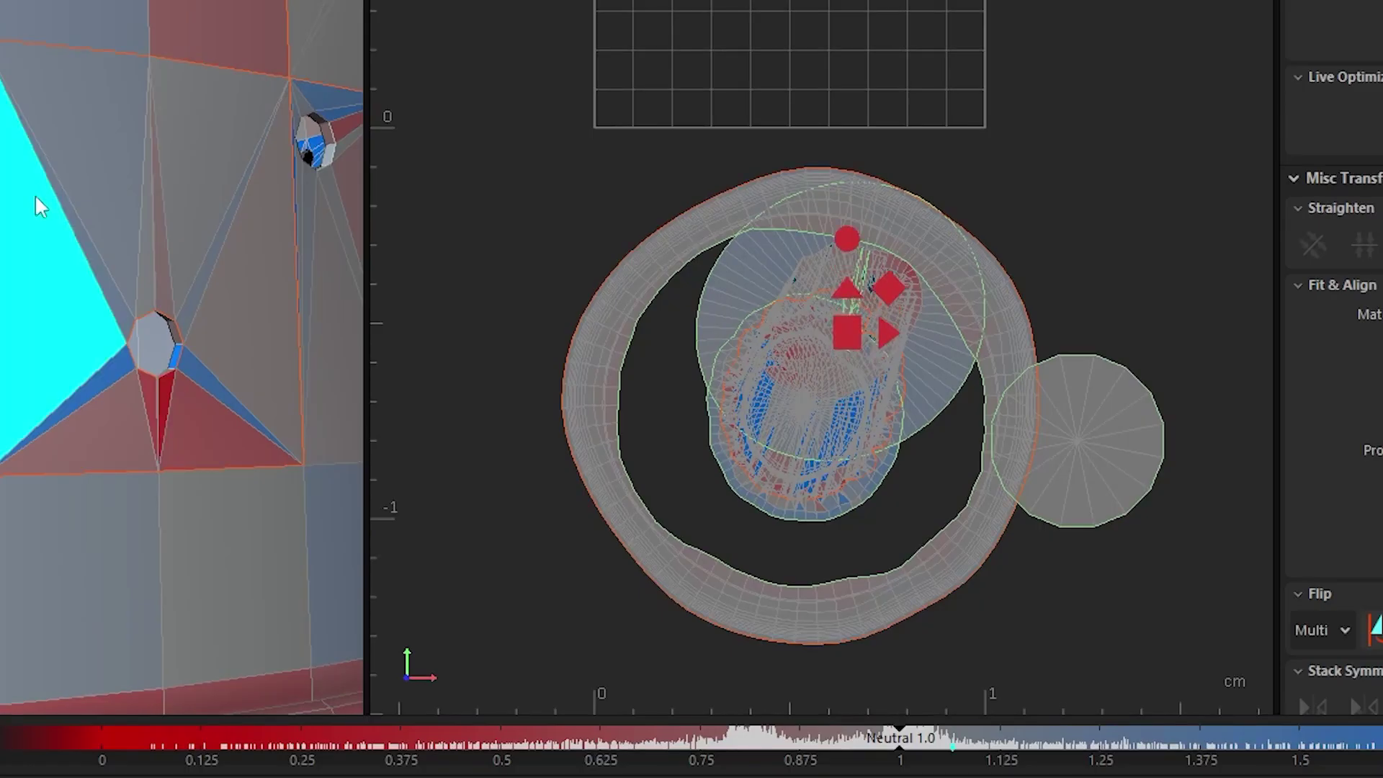
{"action": "scroll", "coordinate": [247, 272], "scroll_direction": "up", "scroll_amount": 3}
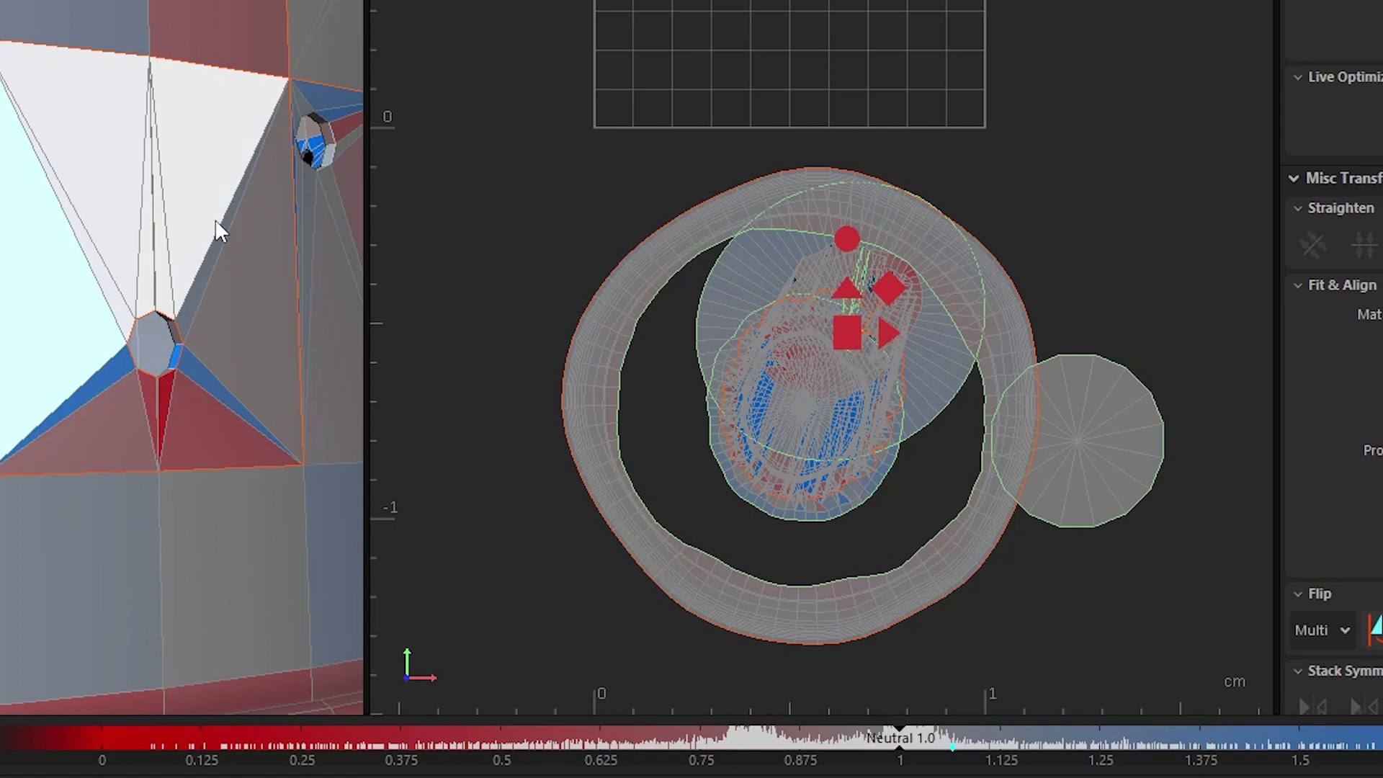
Select the polygons around the hole, frame them, and rotate their island about 38 degrees.
{"action": "left_click", "coordinate": [218, 224]}
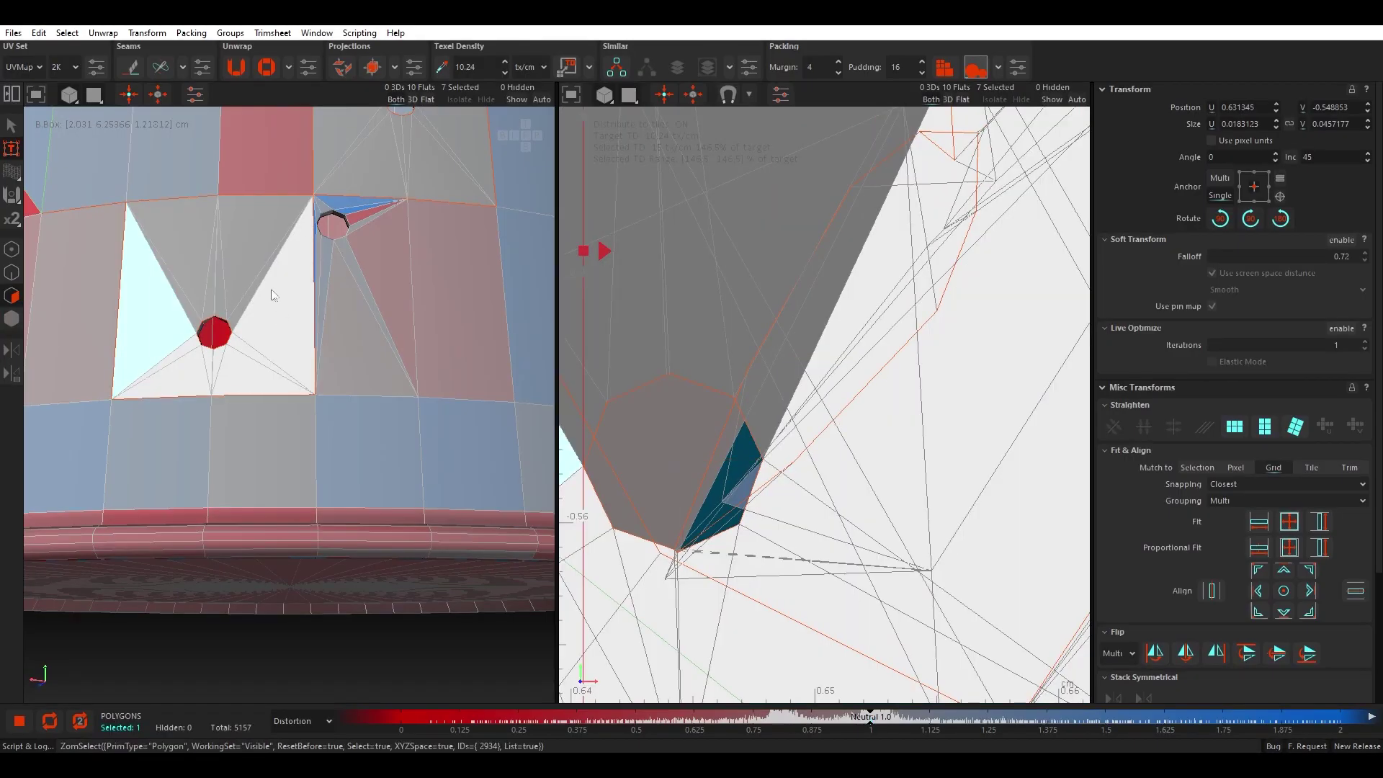
{"action": "left_click_drag", "start_coordinate": [273, 296], "coordinate": [180, 352]}
{"action": "key", "text": "f"}
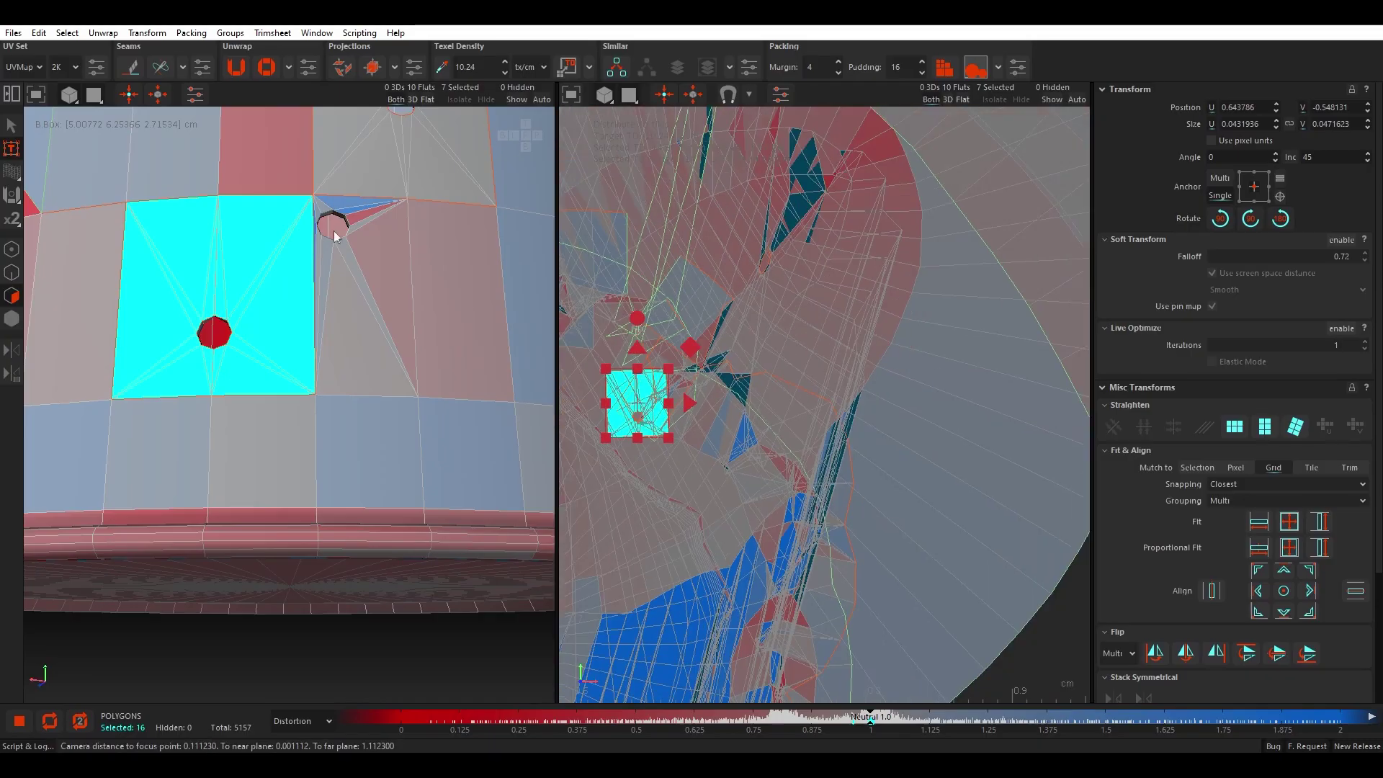
{"action": "scroll", "coordinate": [850, 259], "scroll_direction": "down", "scroll_amount": 5}
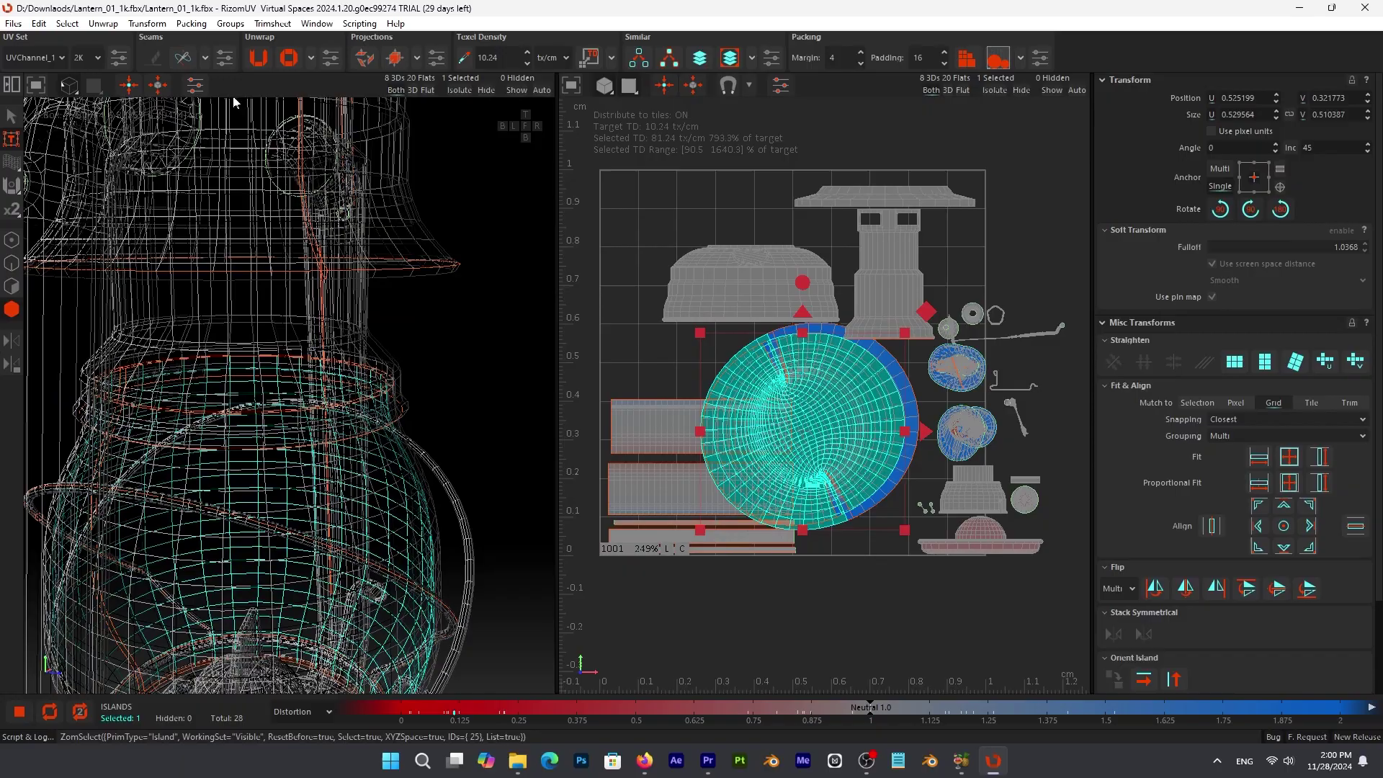
{"action": "left_click_drag", "start_coordinate": [936, 403], "coordinate": [864, 358]}
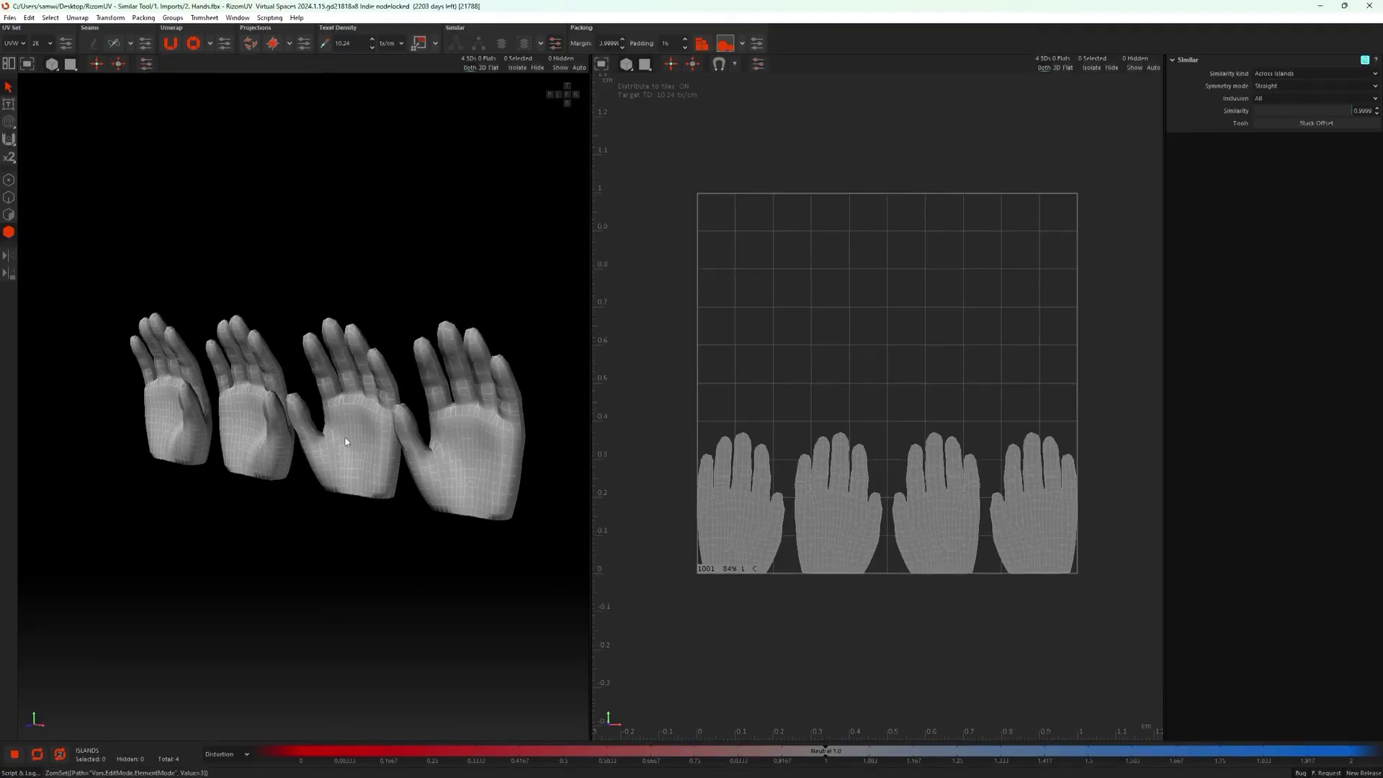
{"action": "middle_click_drag", "start_coordinate": [418, 290], "coordinate": [441, 228]}
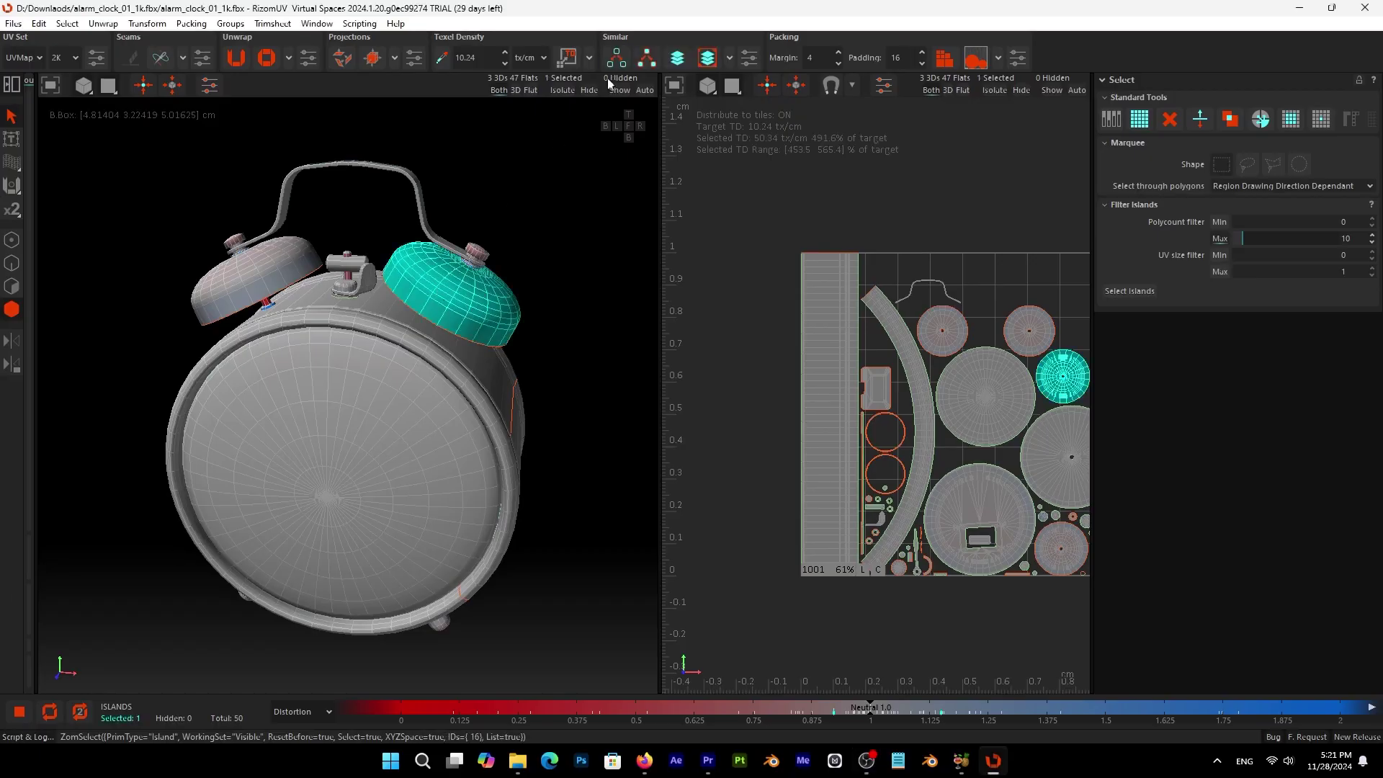
{"action": "middle_click_drag", "start_coordinate": [607, 78], "coordinate": [274, 375]}
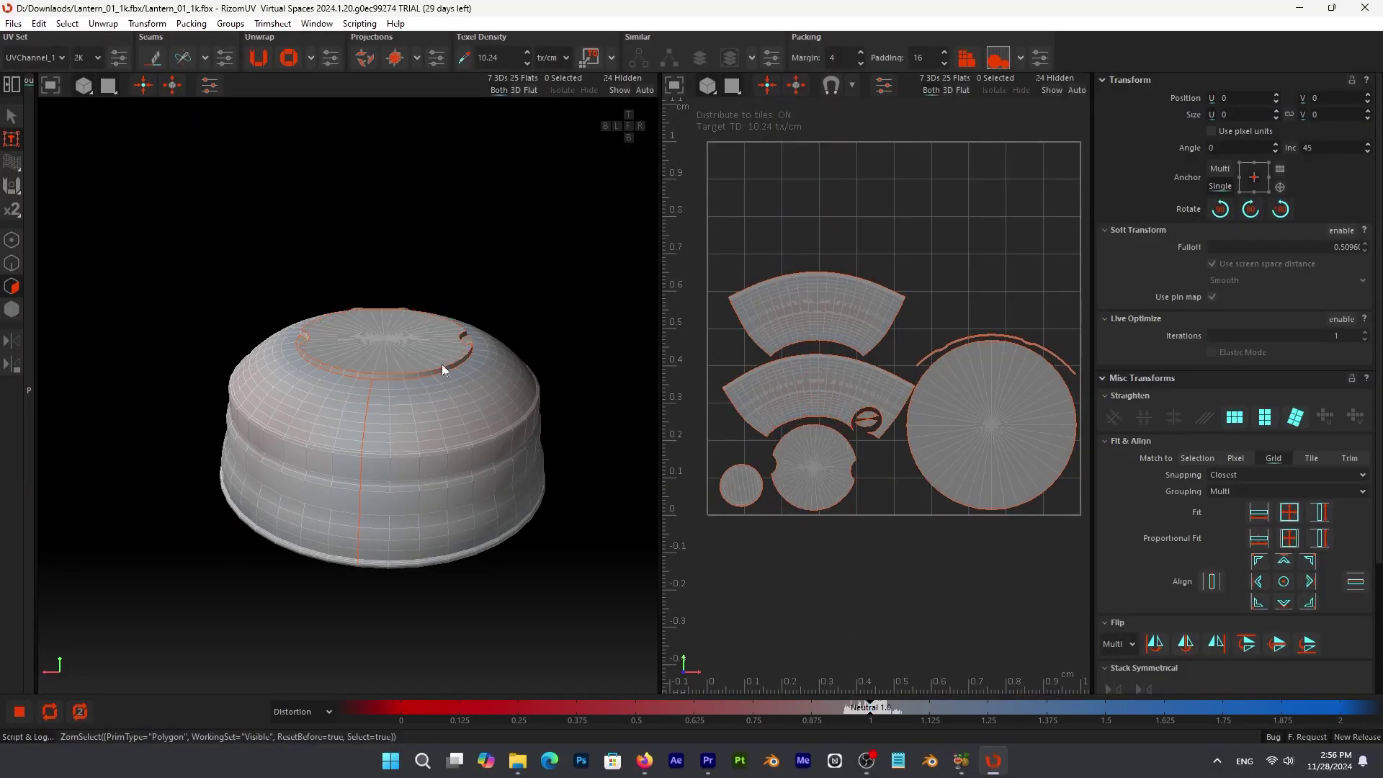
Move the large circle to the top row, stand both arched bands upright, and fit the hole pieces.
{"action": "left_click_drag", "start_coordinate": [976, 414], "coordinate": [865, 215]}
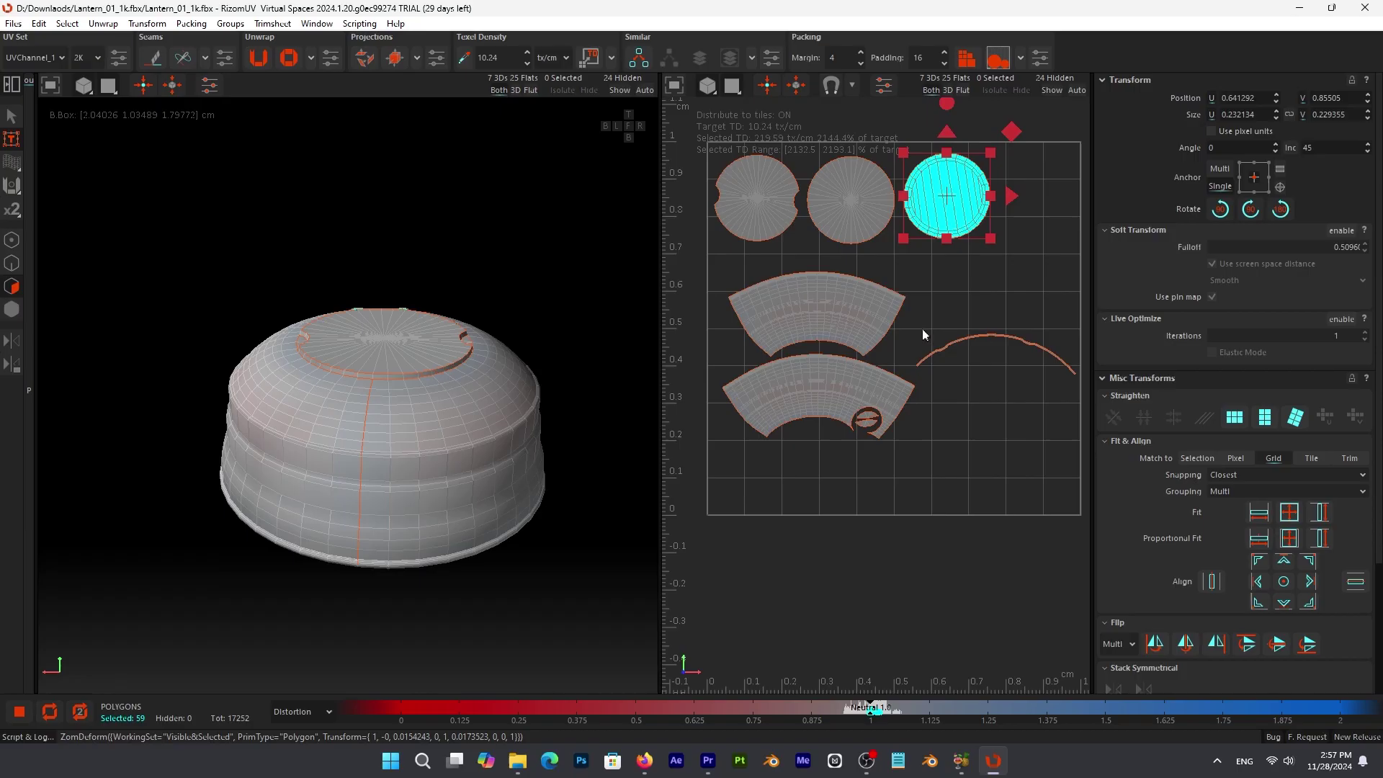
{"action": "left_click", "coordinate": [850, 331]}
{"action": "left_click_drag", "start_coordinate": [822, 230], "coordinate": [1037, 393]}
{"action": "left_click", "coordinate": [864, 400]}
{"action": "left_click_drag", "start_coordinate": [817, 317], "coordinate": [963, 430]}
{"action": "left_click", "coordinate": [868, 414]}
{"action": "left_click_drag", "start_coordinate": [868, 415], "coordinate": [912, 450]}
Rotate the thin arc vertical and straighten it into a line, undoing an accidental scale.
{"action": "scroll", "coordinate": [961, 422], "scroll_direction": "up", "scroll_amount": 3}
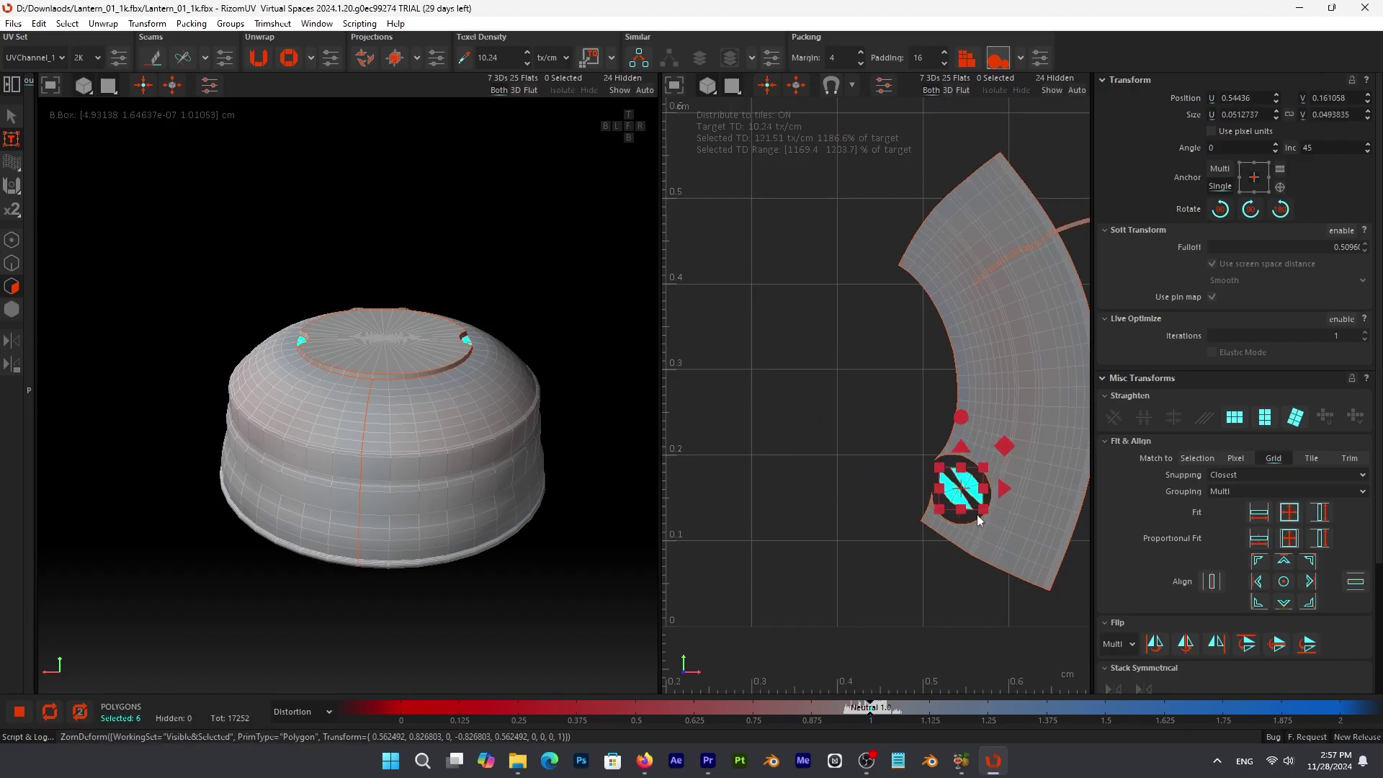
{"action": "scroll", "coordinate": [980, 520], "scroll_direction": "up", "scroll_amount": 3}
{"action": "left_click_drag", "start_coordinate": [980, 496], "coordinate": [973, 495]}
{"action": "left_click", "coordinate": [866, 288]}
{"action": "scroll", "coordinate": [867, 288], "scroll_direction": "down", "scroll_amount": 5}
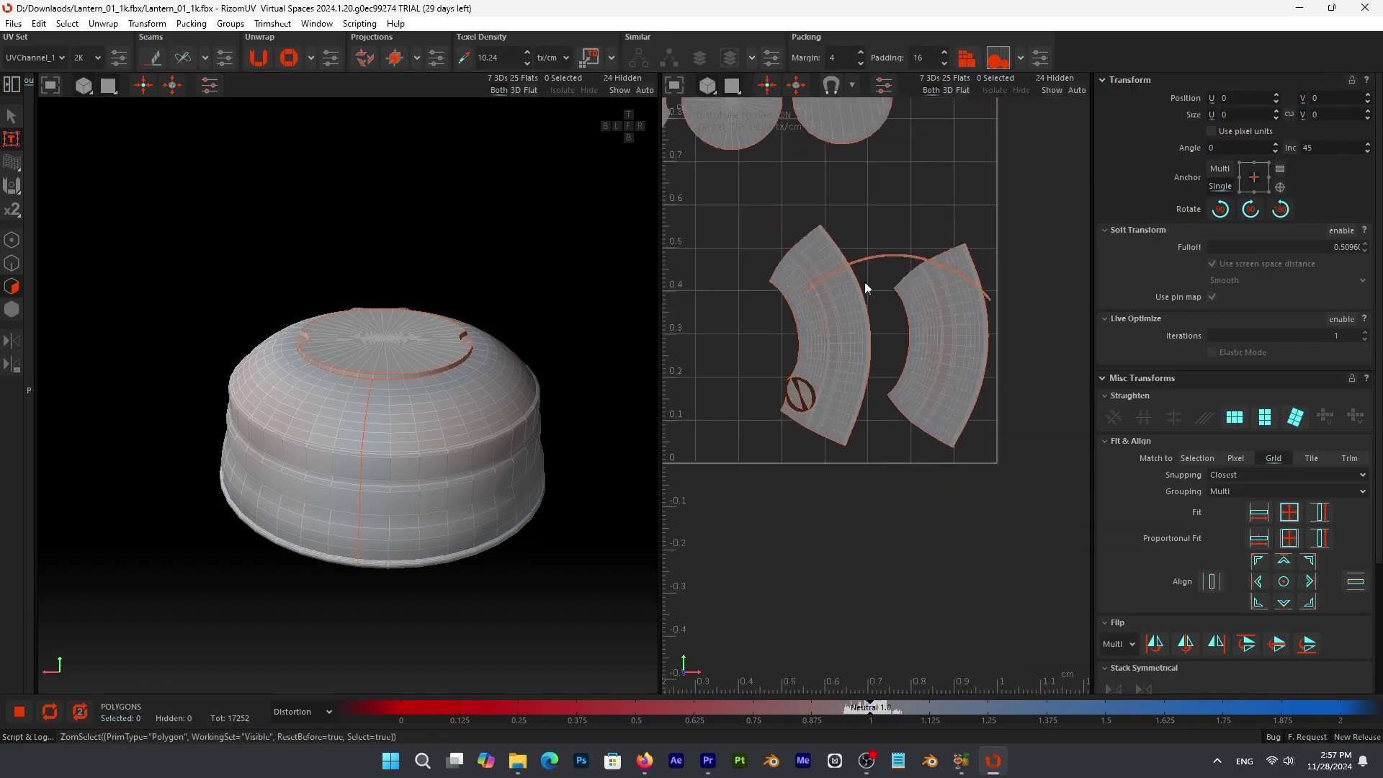
{"action": "left_click_drag", "start_coordinate": [877, 261], "coordinate": [931, 373]}
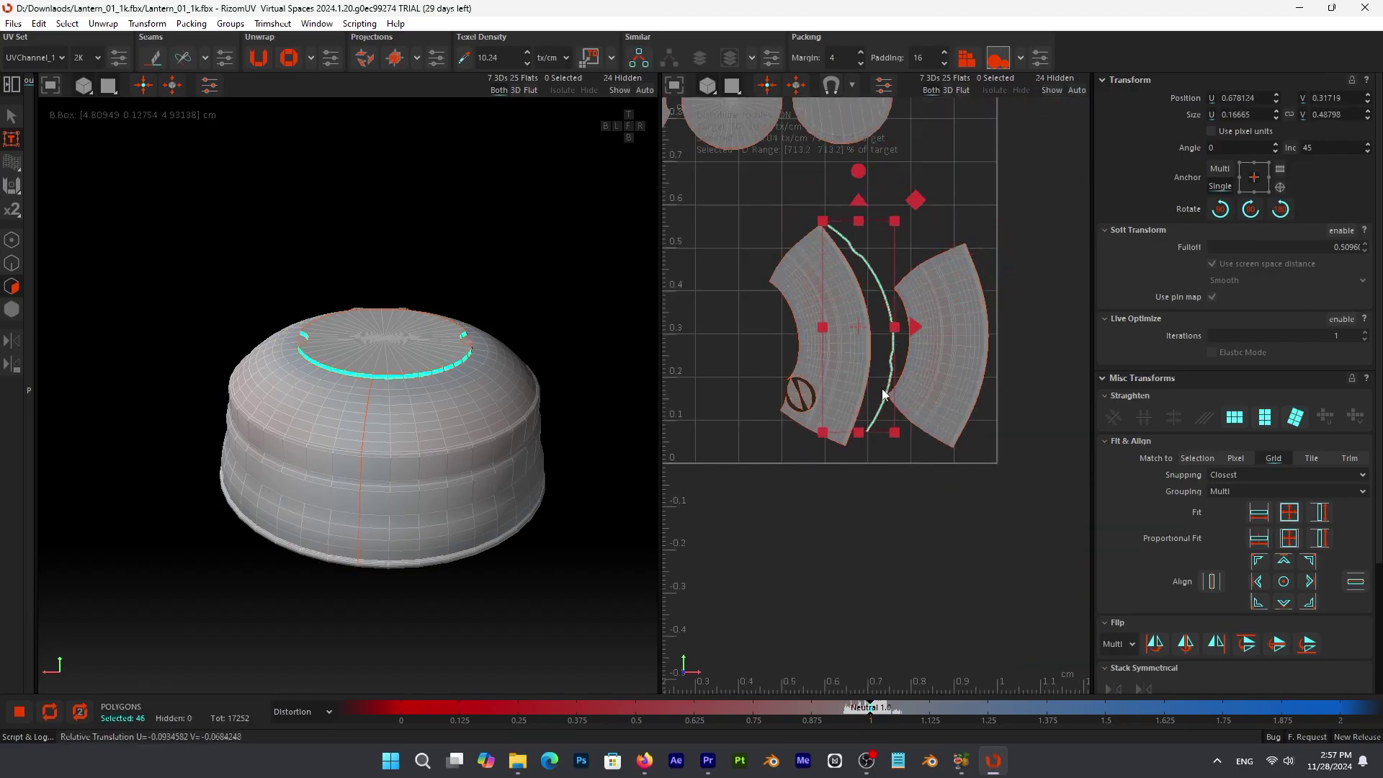
{"action": "left_click", "coordinate": [1265, 417]}
{"action": "scroll", "coordinate": [862, 330], "scroll_direction": "up", "scroll_amount": 5}
{"action": "left_click", "coordinate": [922, 333]}
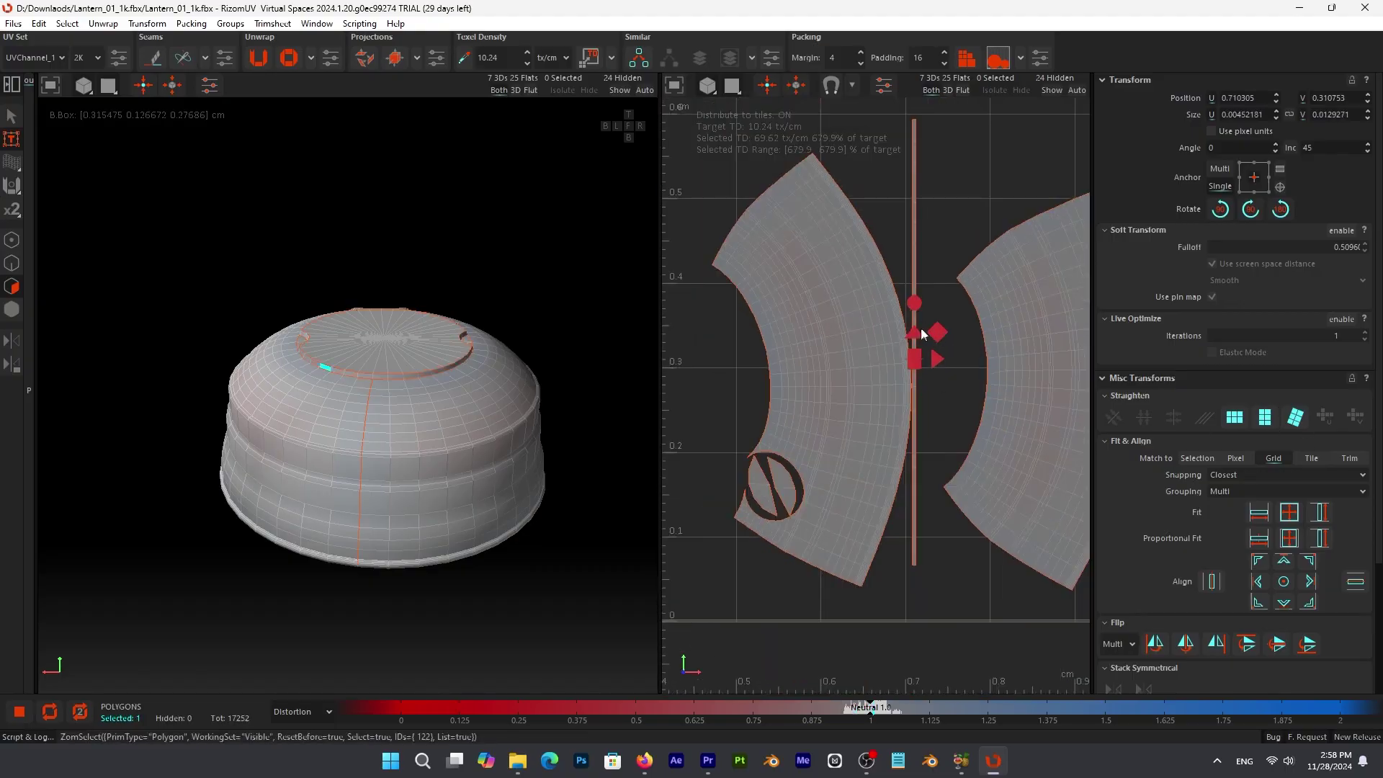
{"action": "key", "text": "ctrl+z"}
Straighten the right arched band into a rectangle, revert the left band, and move a circle down.
{"action": "scroll", "coordinate": [924, 321], "scroll_direction": "down", "scroll_amount": 3}
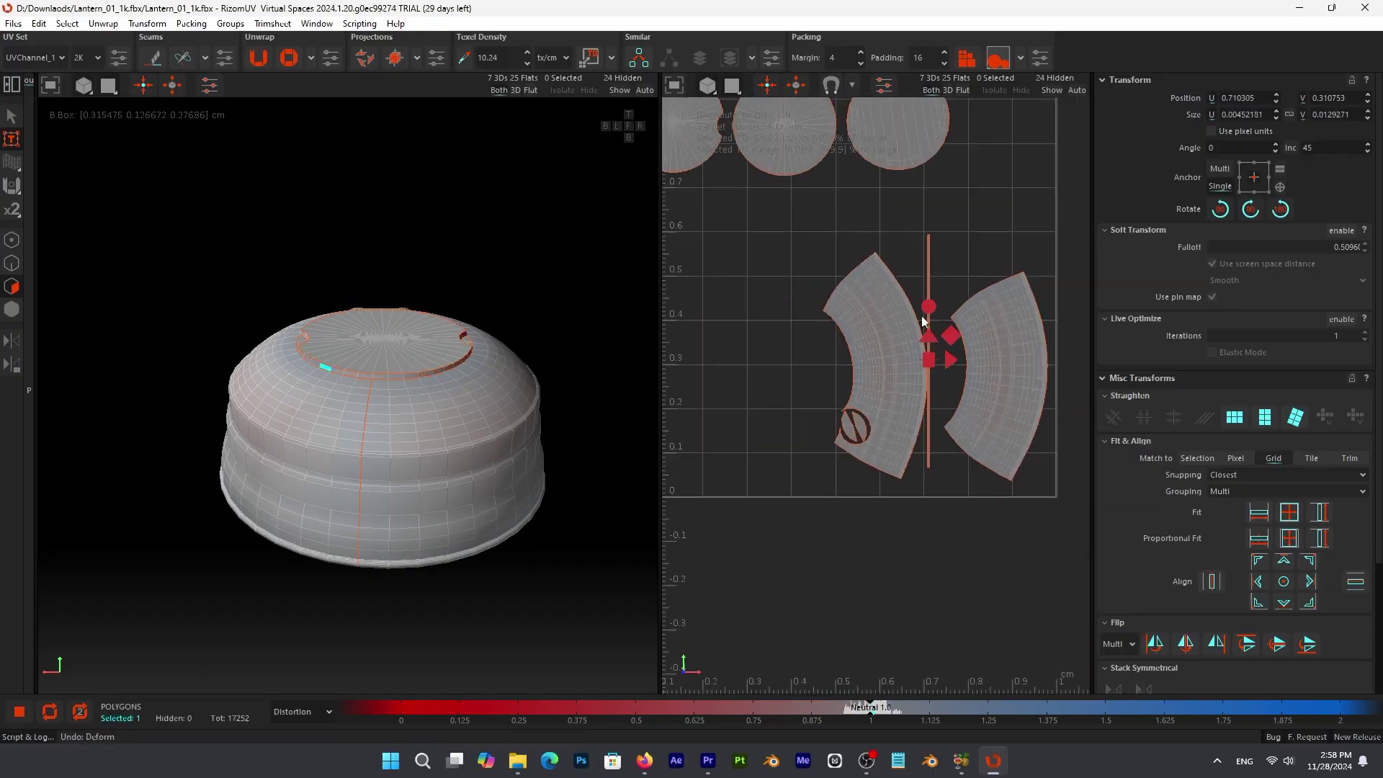
{"action": "left_click", "coordinate": [1010, 287]}
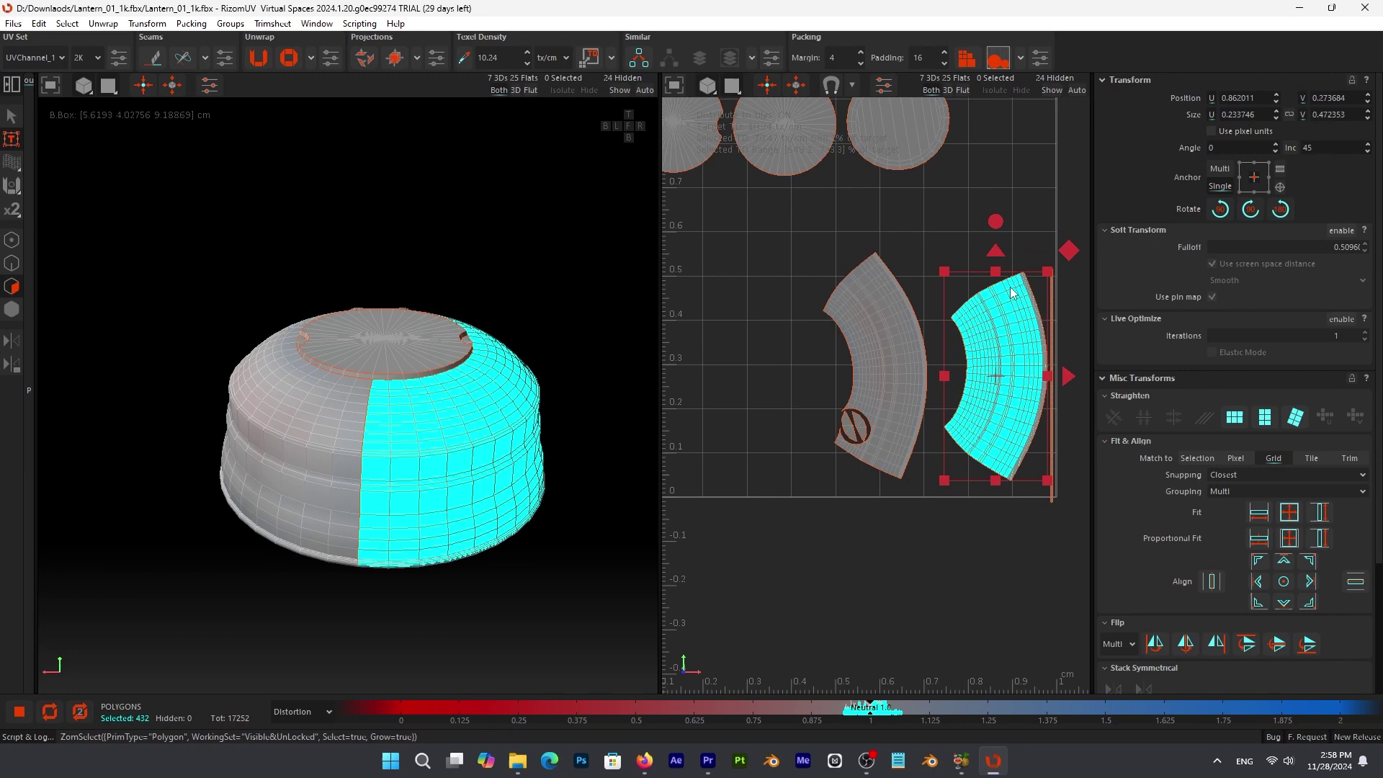
{"action": "left_click", "coordinate": [1017, 242]}
{"action": "double_click", "coordinate": [1019, 352]}
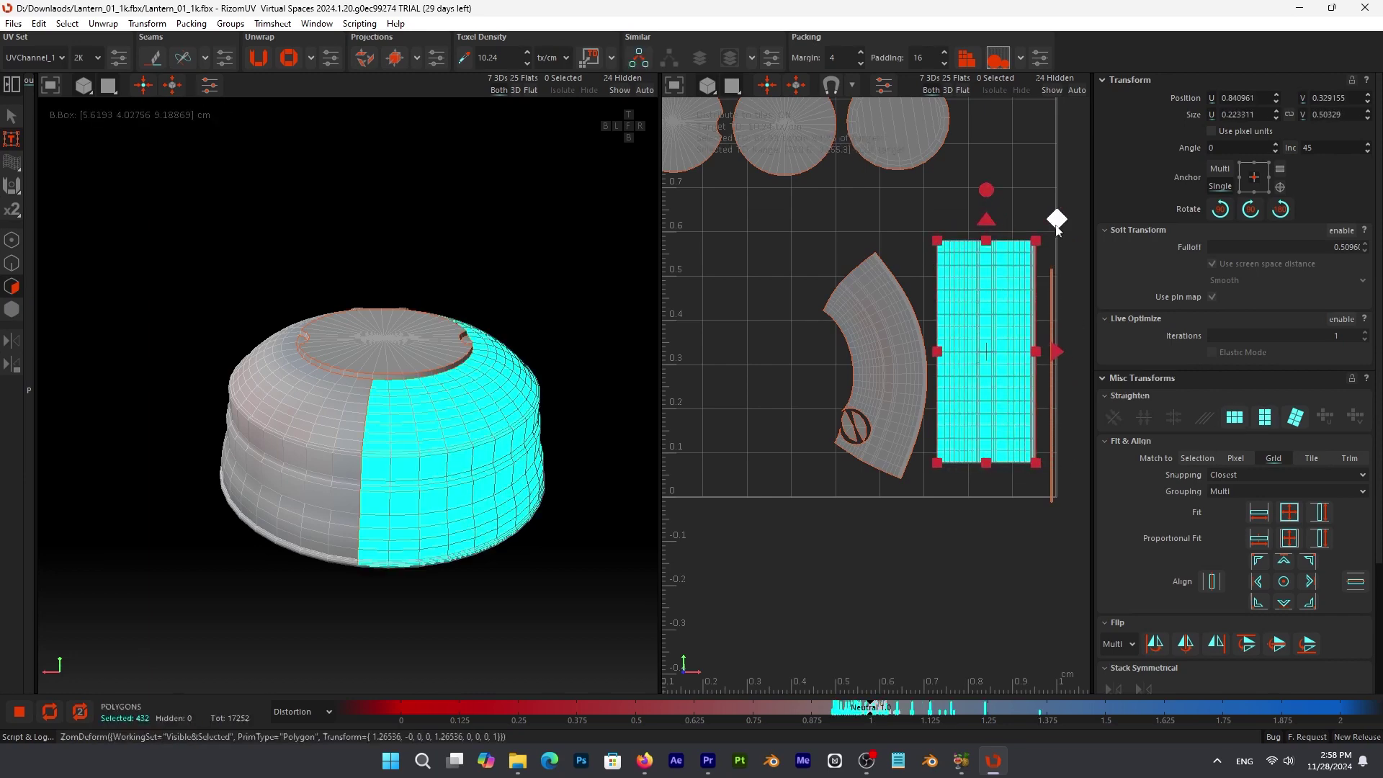
{"action": "left_click", "coordinate": [1051, 308]}
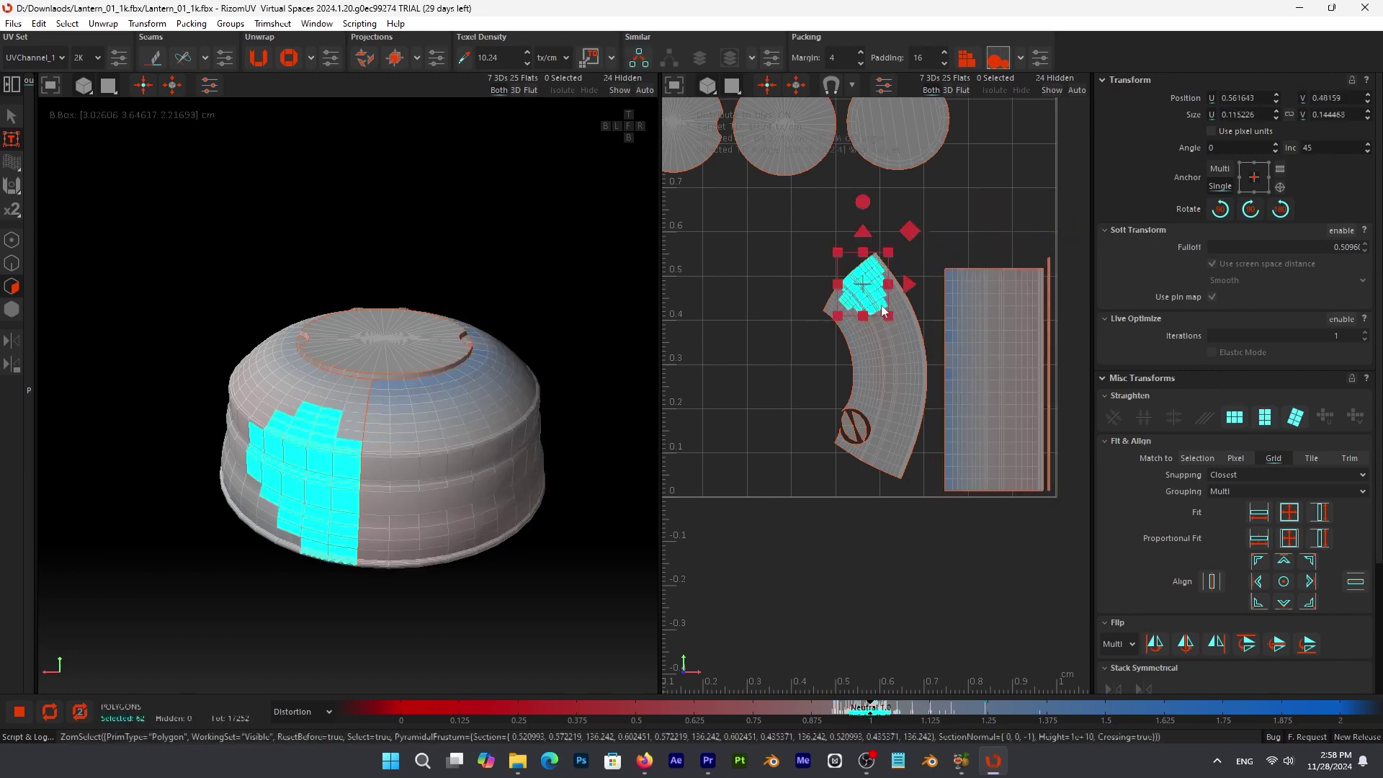
{"action": "double_click", "coordinate": [884, 312]}
{"action": "key", "text": "ctrl+z"}
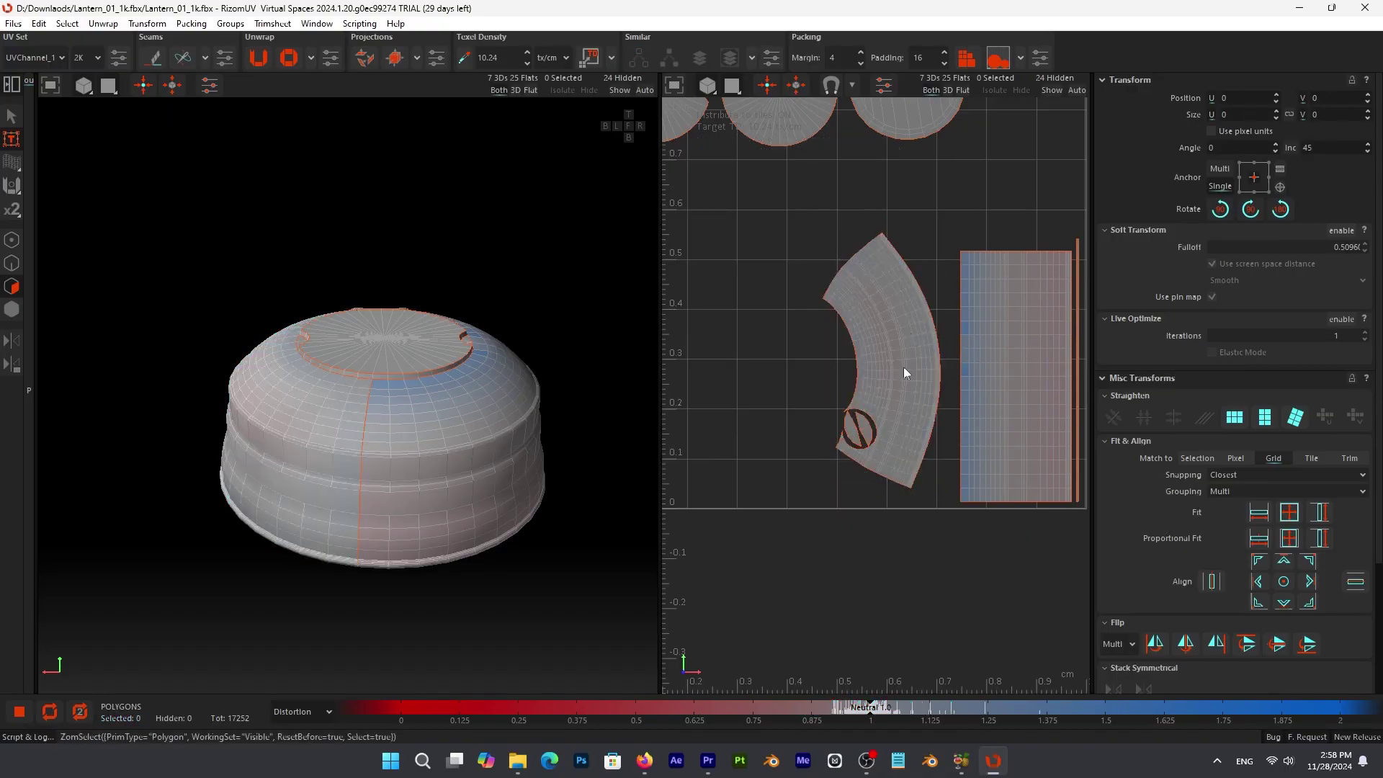
{"action": "scroll", "coordinate": [904, 366], "scroll_direction": "down", "scroll_amount": 2}
{"action": "left_click_drag", "start_coordinate": [755, 197], "coordinate": [777, 382]}
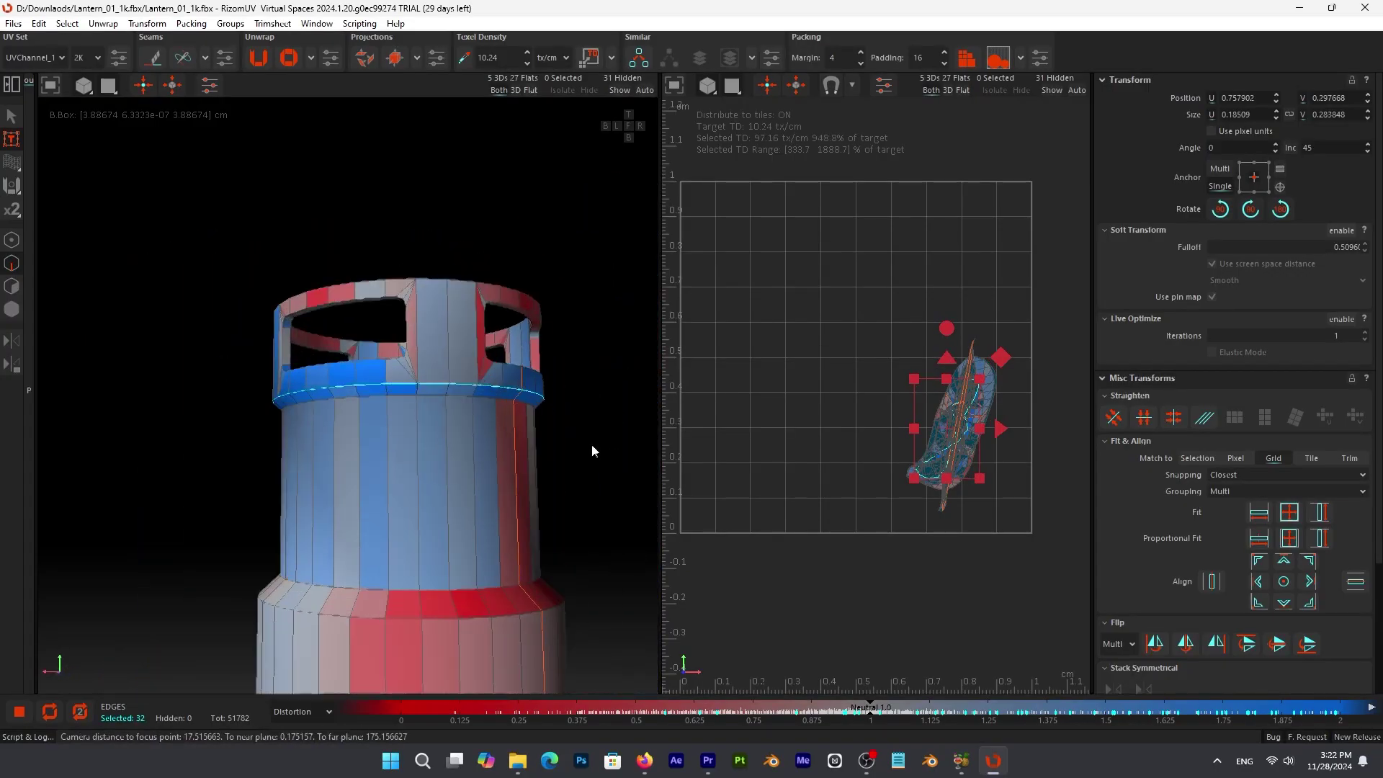
{"action": "scroll", "coordinate": [434, 430], "scroll_direction": "down", "scroll_amount": 3}
{"action": "scroll", "coordinate": [428, 435], "scroll_direction": "up", "scroll_amount": 1}
Unwrap the lantern with all edges selected, then select the body's polygons.
{"action": "key", "text": "ctrl+a"}
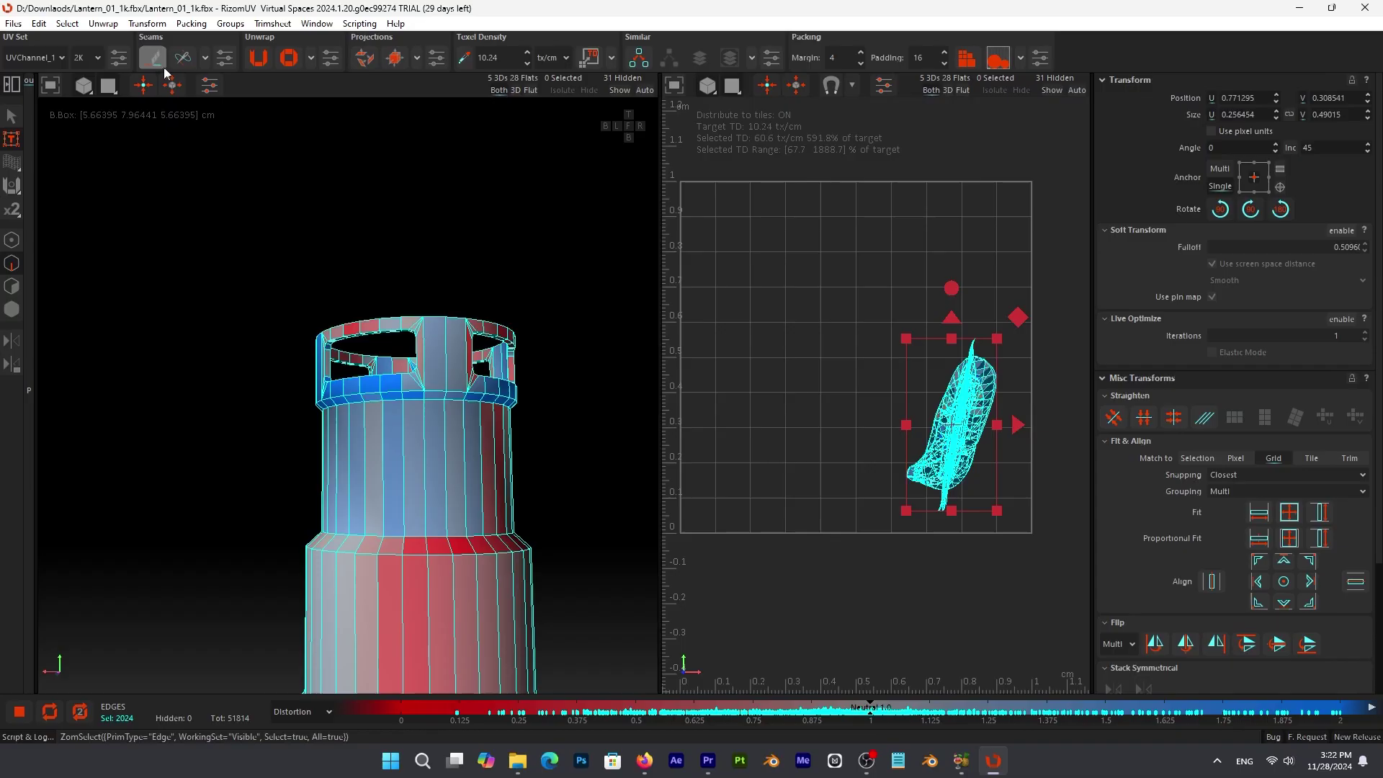
{"action": "left_click", "coordinate": [261, 63]}
{"action": "key", "text": "3"}
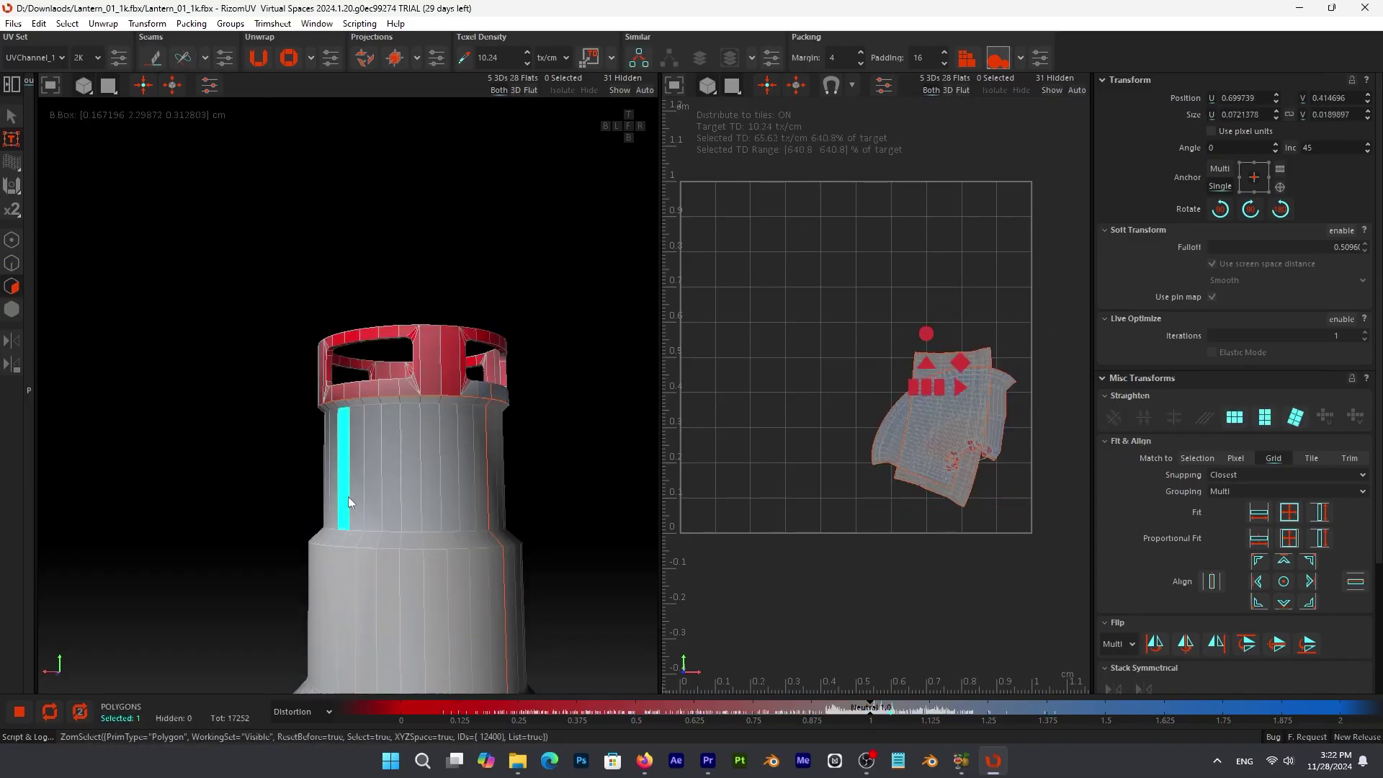
{"action": "double_click", "coordinate": [349, 497]}
Straighten the body island into a rectangle, enlarge it, and place it along the tile's top.
{"action": "left_click_drag", "start_coordinate": [964, 429], "coordinate": [767, 314]}
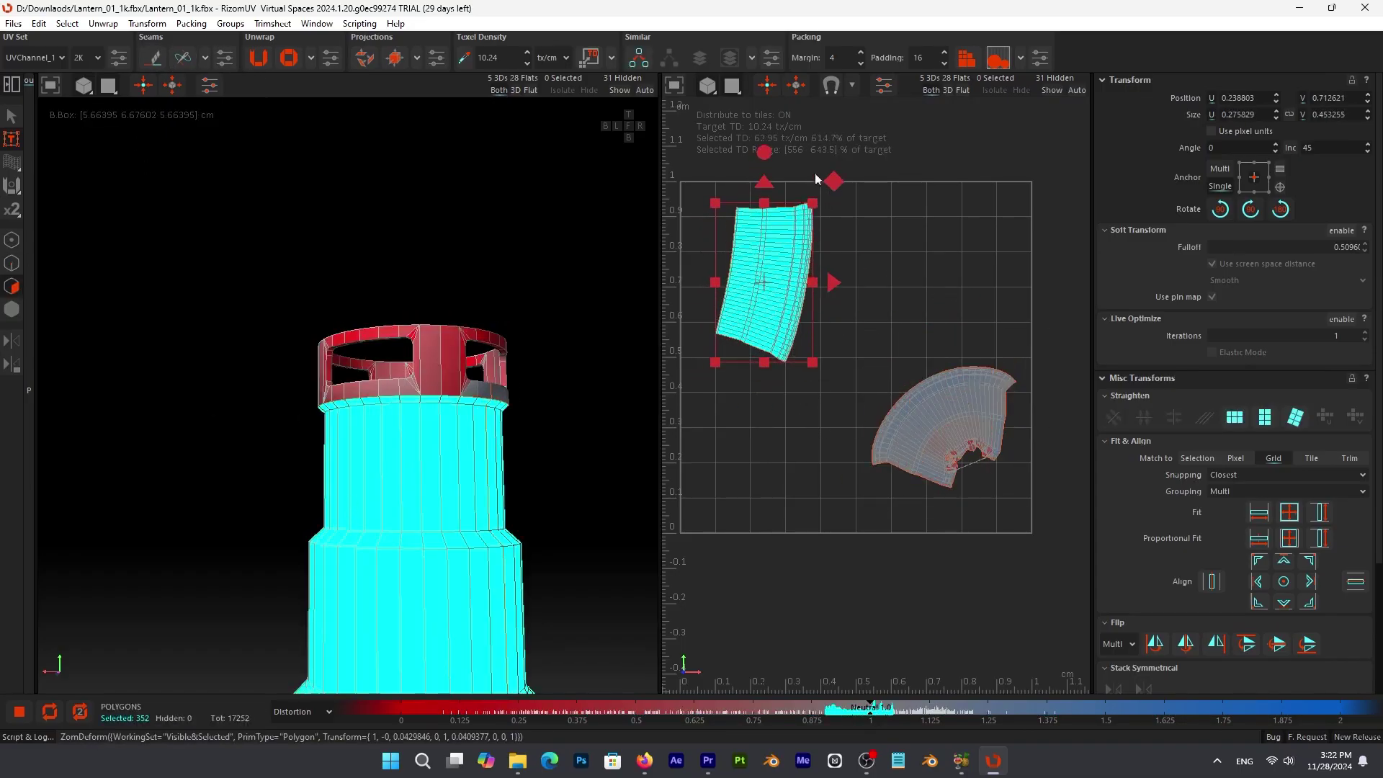
{"action": "left_click", "coordinate": [1234, 418]}
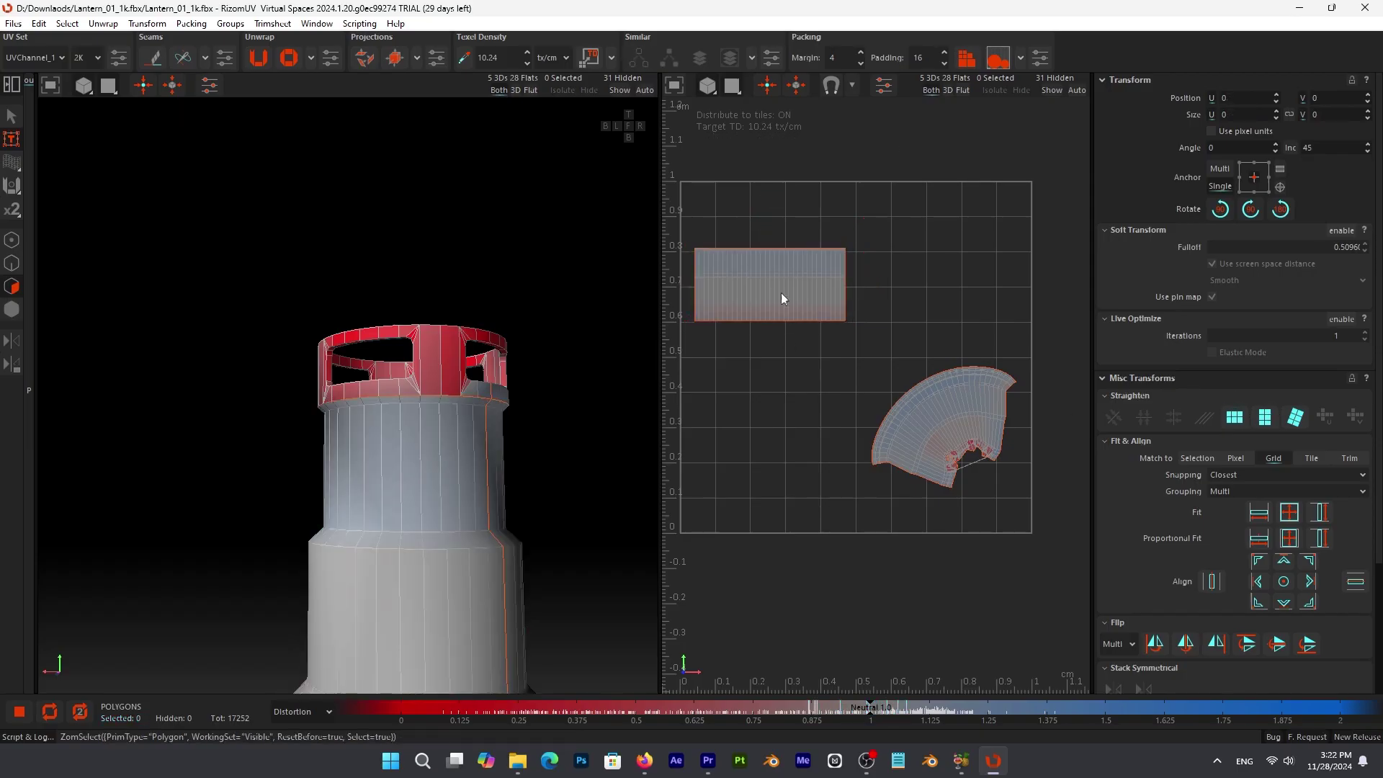
{"action": "double_click", "coordinate": [758, 299]}
{"action": "left_click_drag", "start_coordinate": [845, 317], "coordinate": [1051, 429]}
{"action": "left_click_drag", "start_coordinate": [949, 325], "coordinate": [937, 255]}
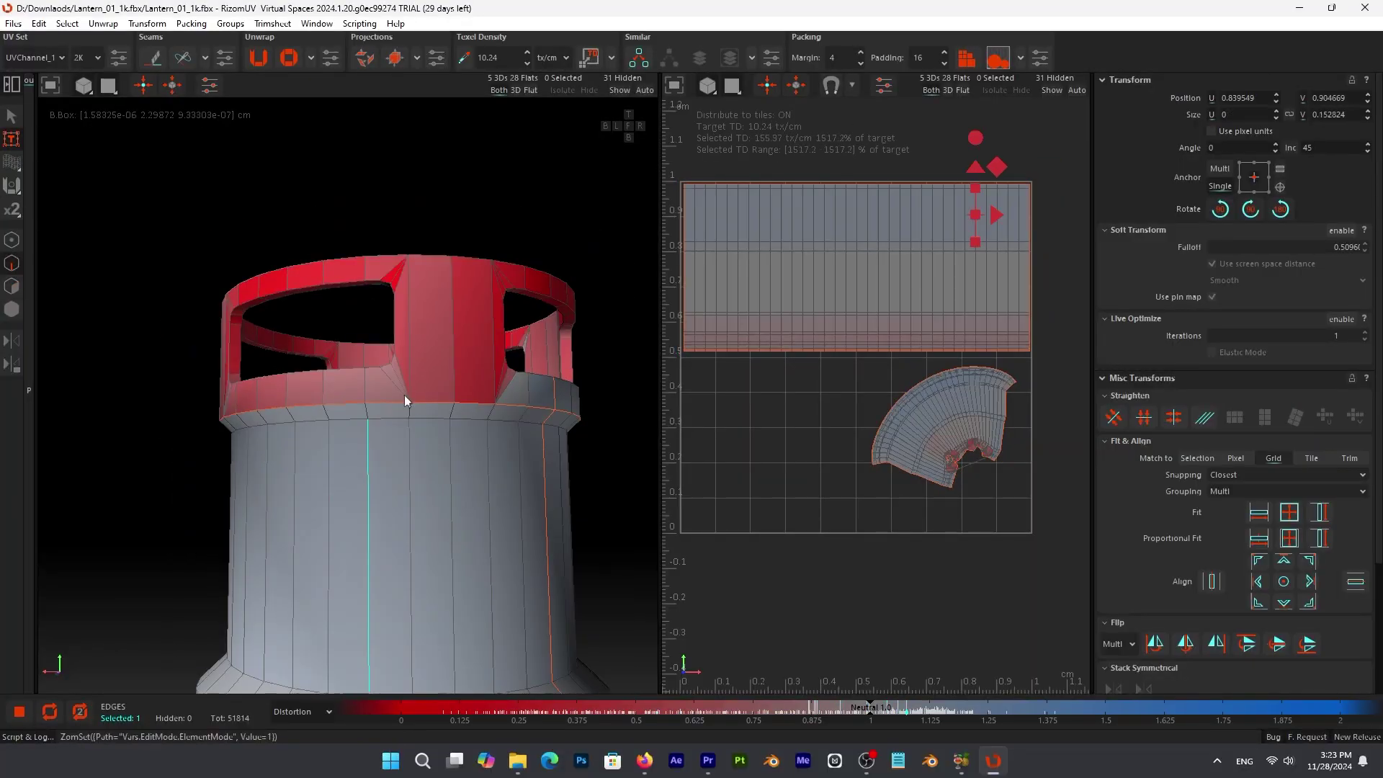
Unwrap the lantern's ring polygons, then stand the island upright, straighten it and unfold it.
{"action": "left_click_drag", "start_coordinate": [227, 343], "coordinate": [118, 343], "text": "alt"}
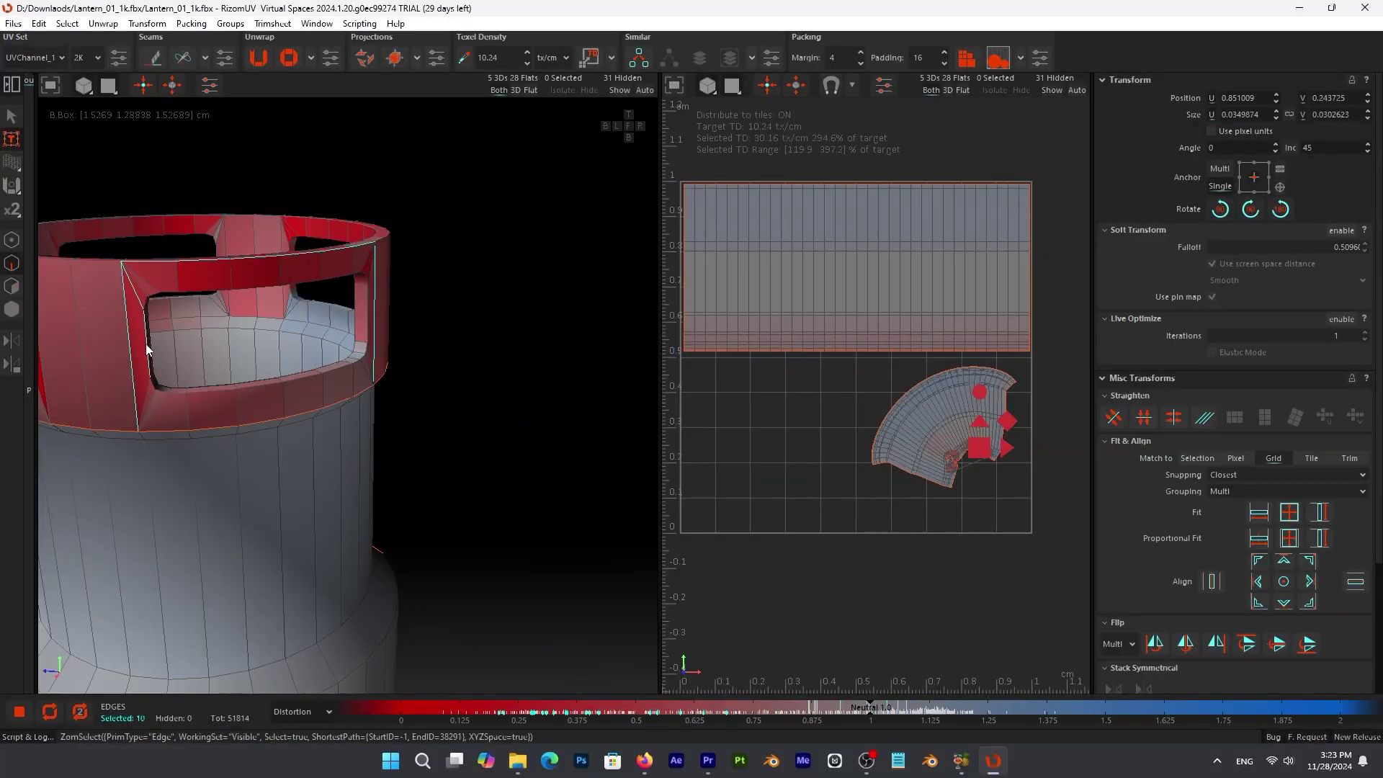
{"action": "double_click", "coordinate": [146, 343], "text": "shift"}
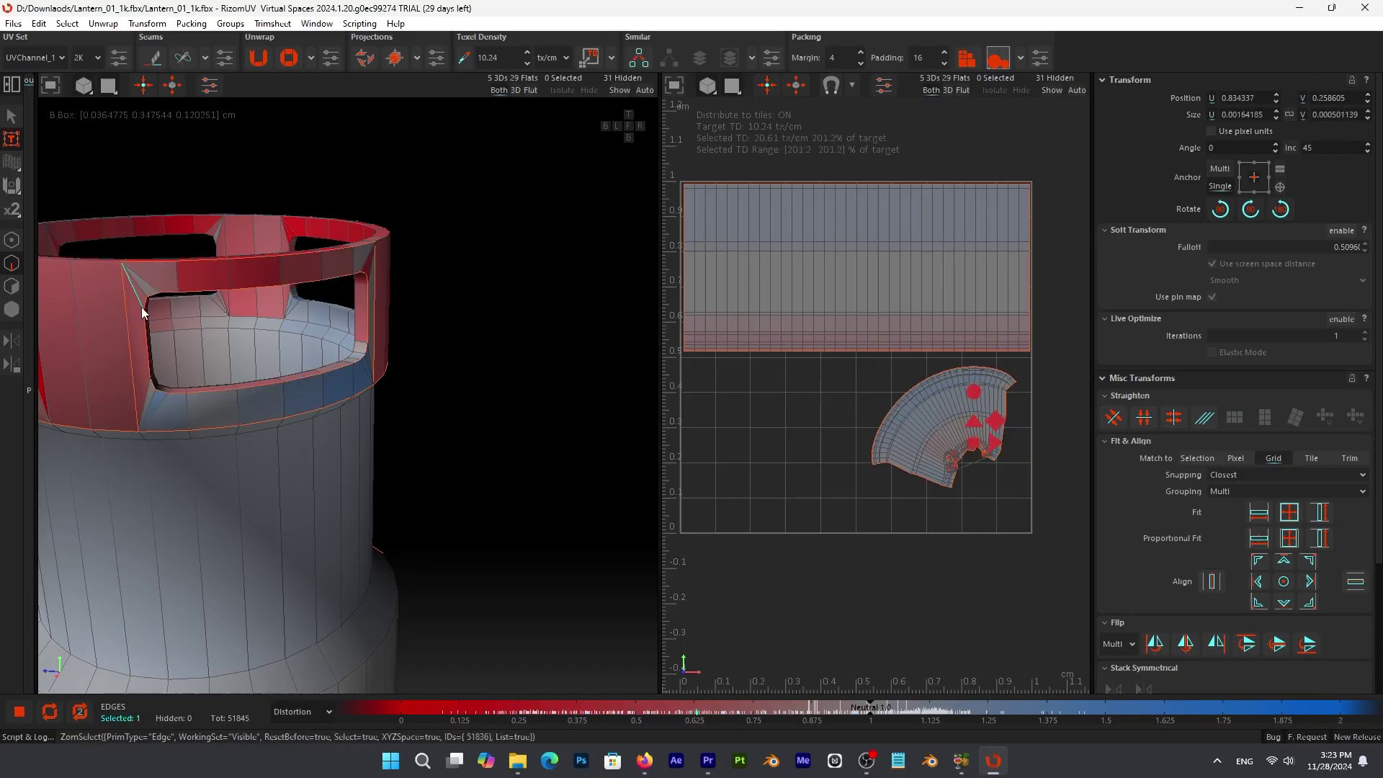
{"action": "key", "text": "F3"}
{"action": "left_click", "coordinate": [176, 287]}
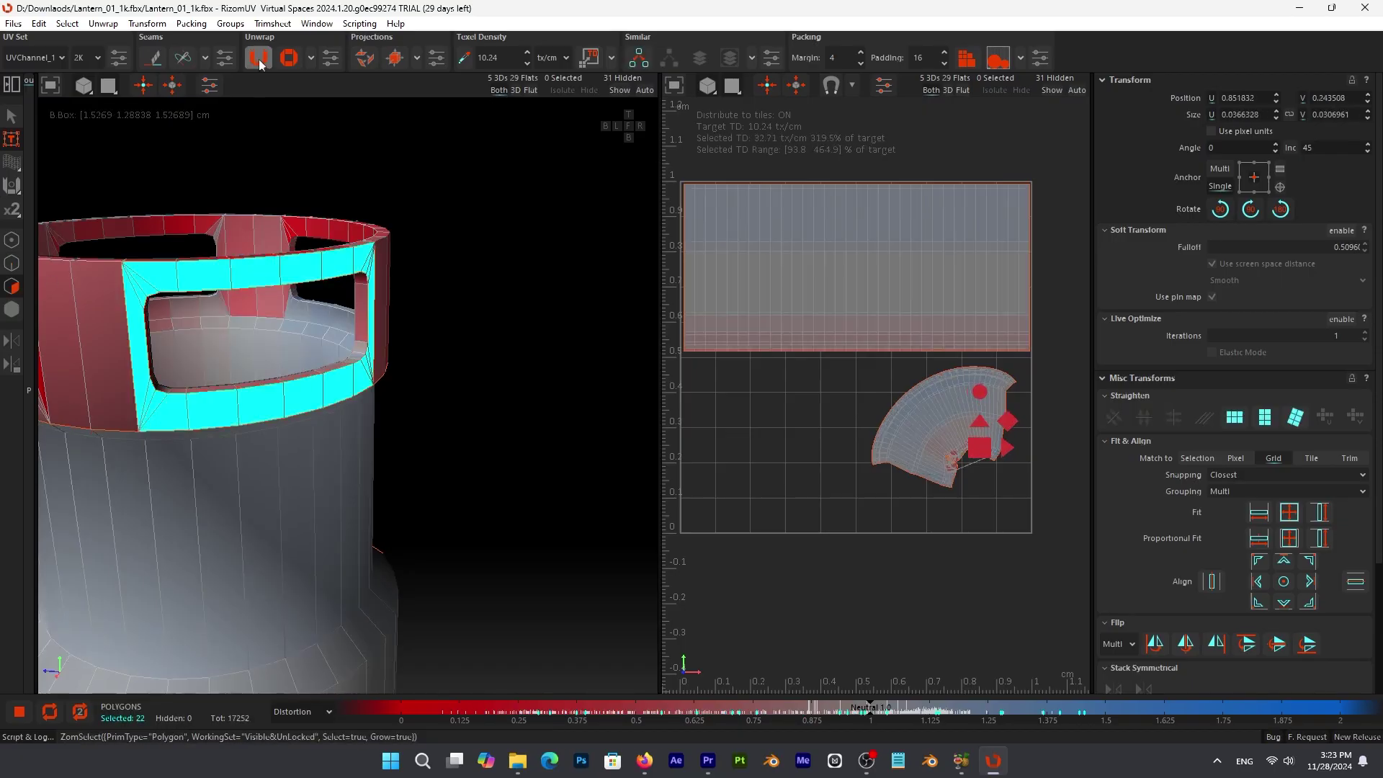
{"action": "left_click", "coordinate": [258, 58]}
{"action": "left_click", "coordinate": [1234, 418]}
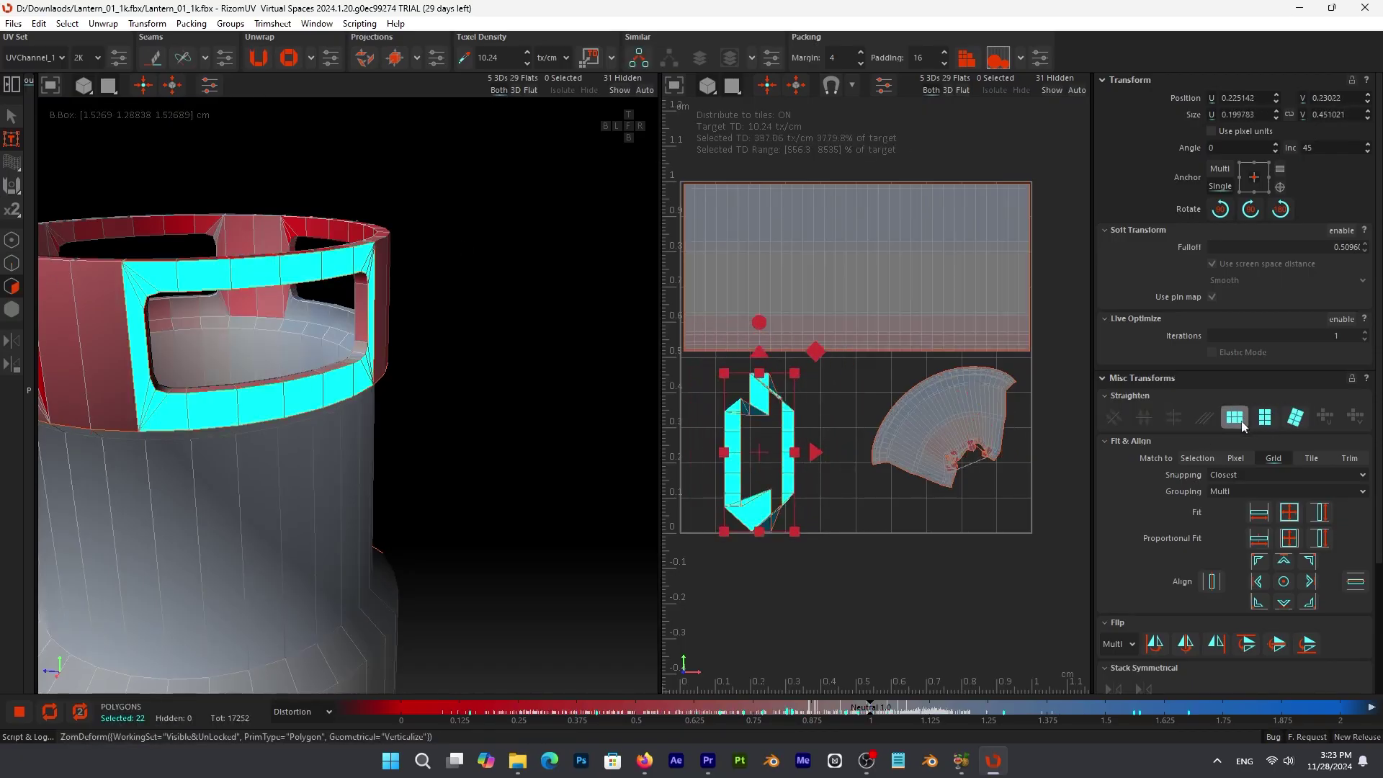
{"action": "scroll", "coordinate": [724, 302], "scroll_direction": "up", "scroll_amount": 2}
{"action": "left_click", "coordinate": [843, 528]}
{"action": "left_click", "coordinate": [704, 432]}
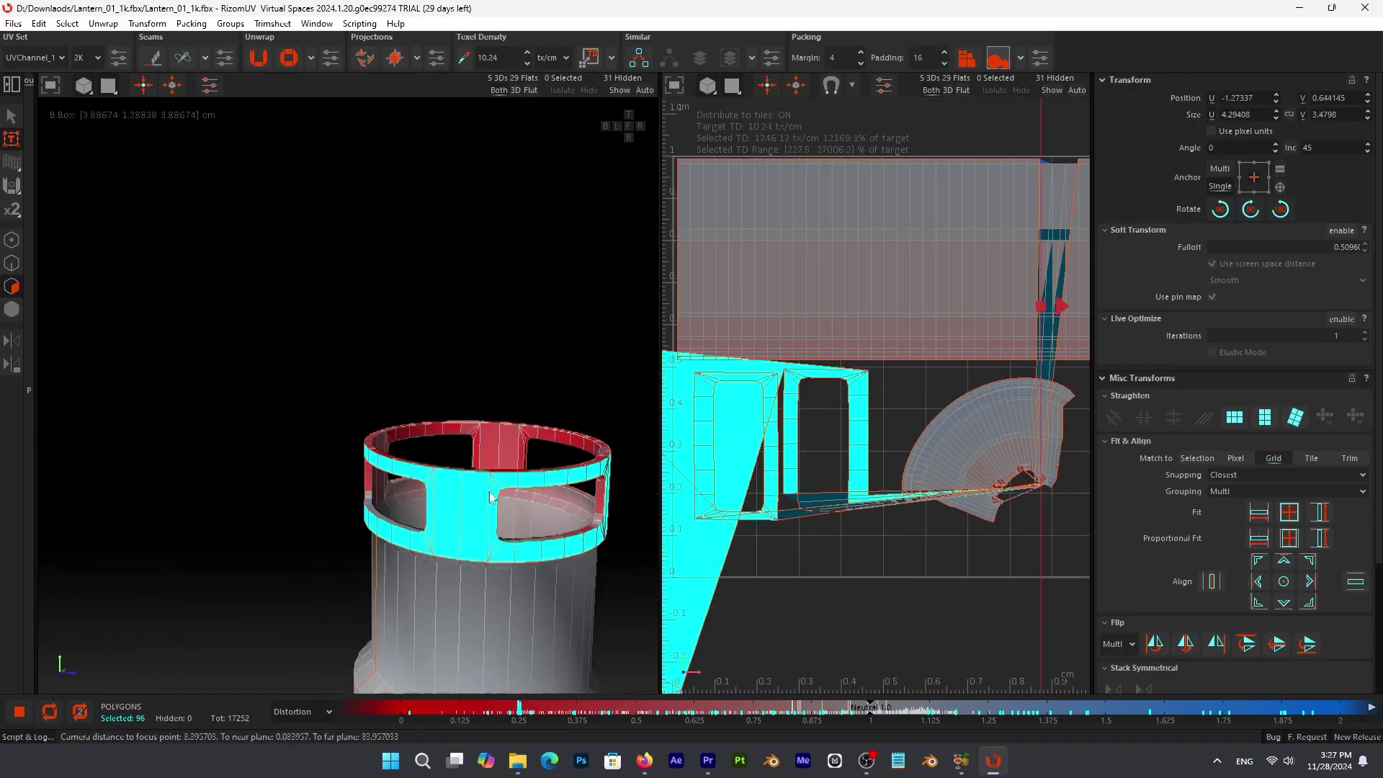
{"action": "left_click", "coordinate": [259, 58]}
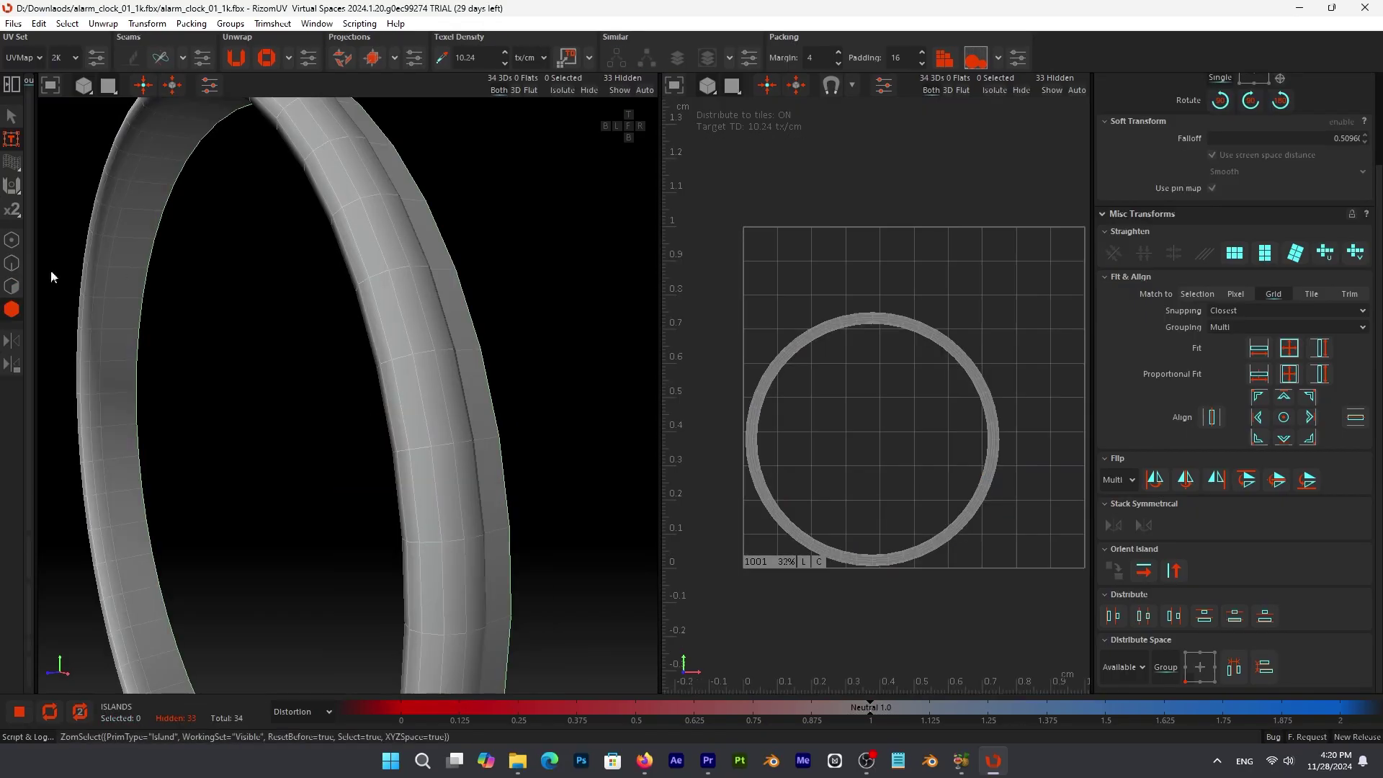
Cut two edge loops on the alarm clock ring as seams, including the 48-edge loop.
{"action": "double_click", "coordinate": [495, 416]}
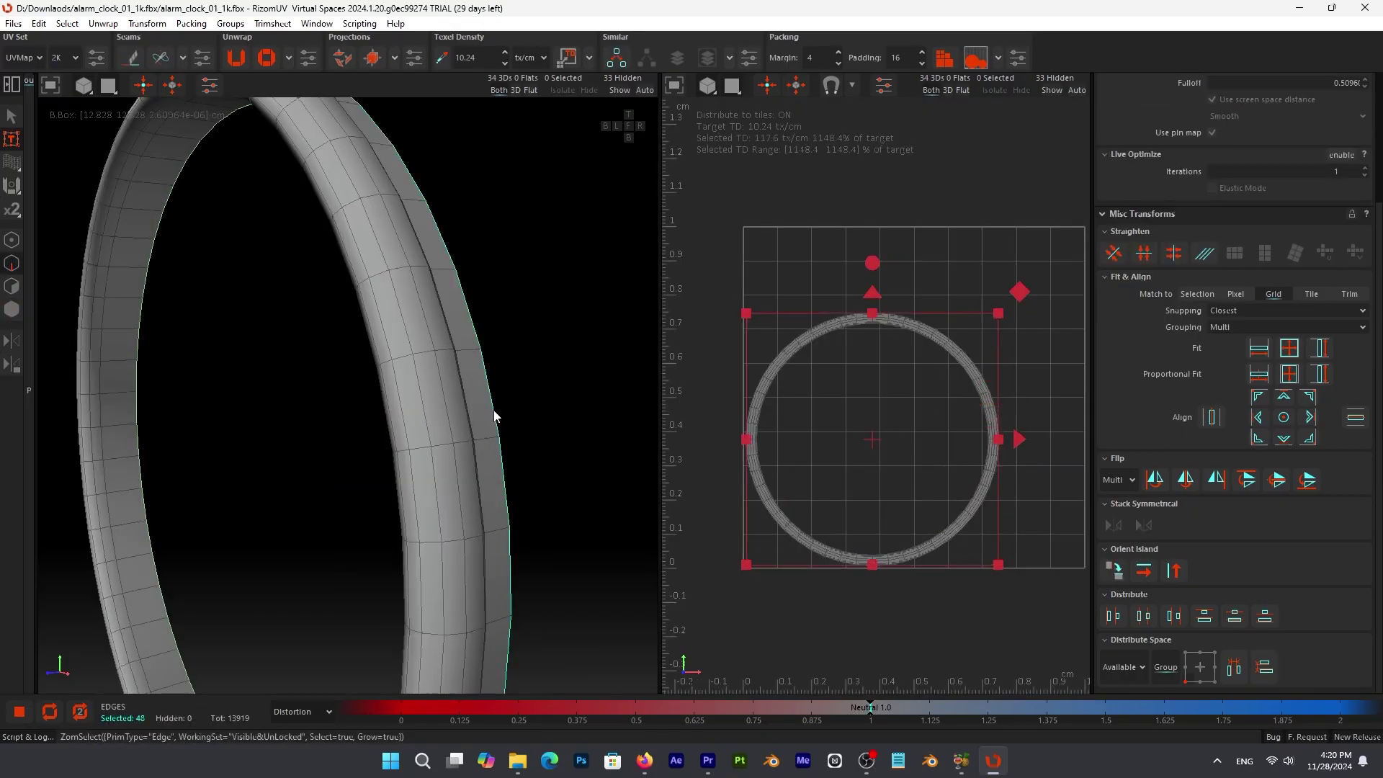
{"action": "scroll", "coordinate": [495, 416], "scroll_direction": "down", "scroll_amount": 5}
{"action": "left_click_drag", "start_coordinate": [495, 417], "coordinate": [423, 481], "text": "alt"}
{"action": "key", "text": "c"}
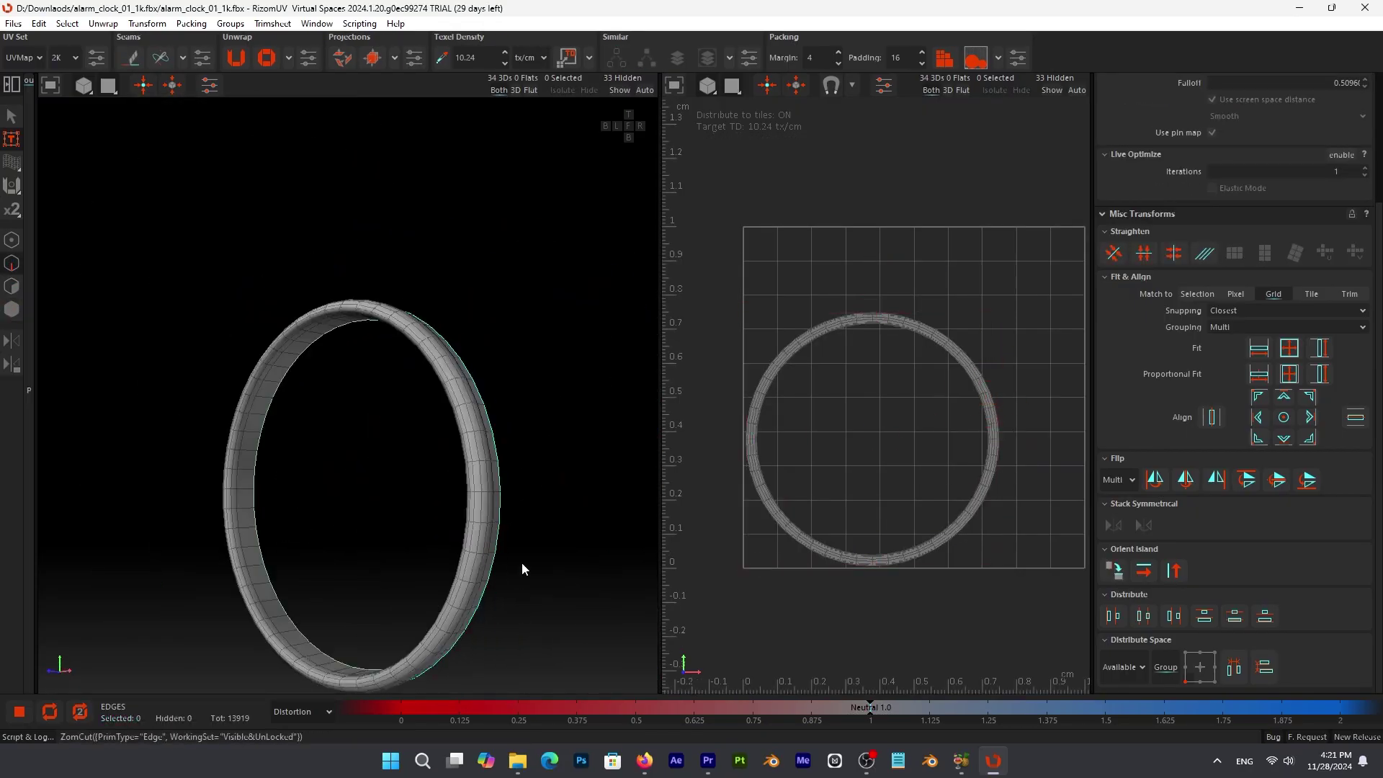
{"action": "scroll", "coordinate": [523, 570], "scroll_direction": "up", "scroll_amount": 4}
{"action": "left_click_drag", "start_coordinate": [523, 569], "coordinate": [370, 525], "text": "alt"}
{"action": "double_click", "coordinate": [371, 525]}
{"action": "scroll", "coordinate": [395, 546], "scroll_direction": "up", "scroll_amount": 3}
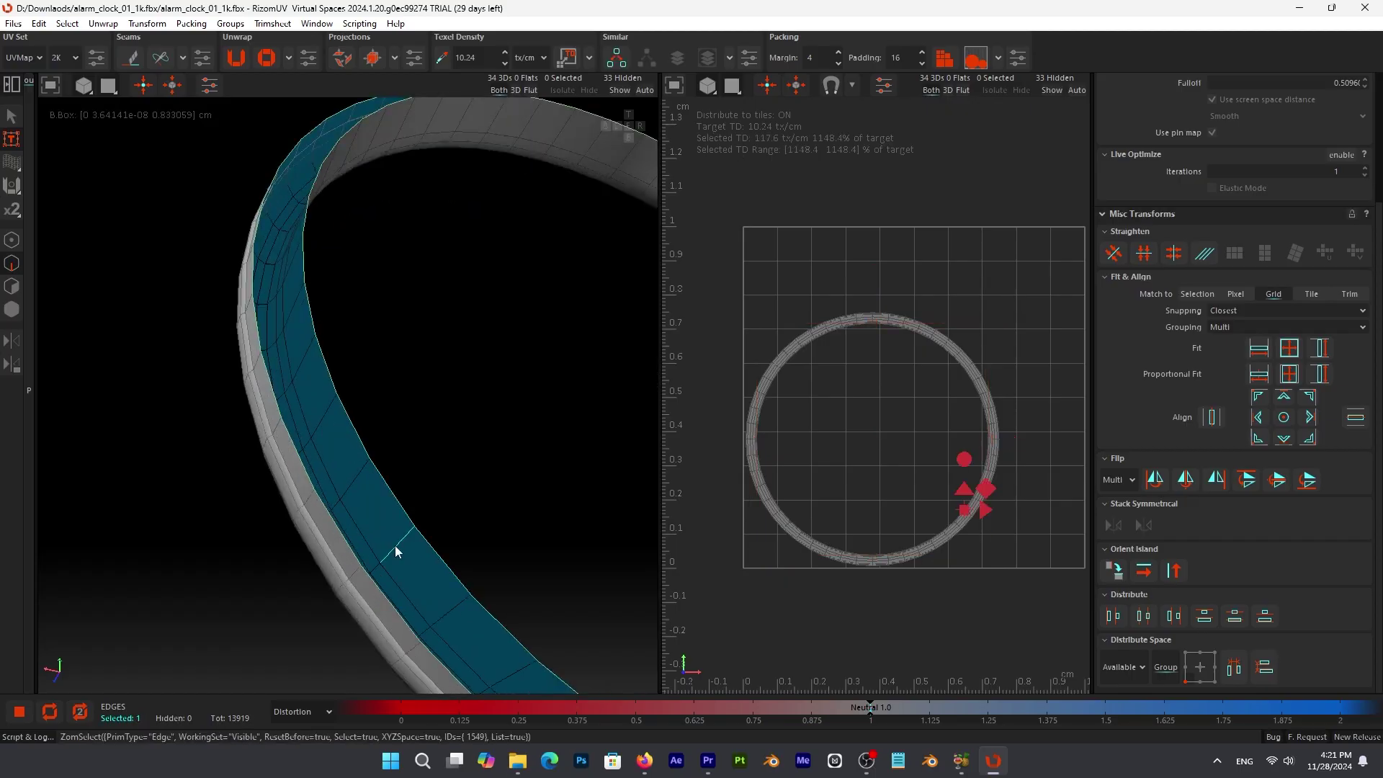
{"action": "key", "text": "c"}
Unwrap the whole ring into a UV arc and view the clock at three-quarters.
{"action": "scroll", "coordinate": [395, 546], "scroll_direction": "down", "scroll_amount": 3}
{"action": "scroll", "coordinate": [262, 196], "scroll_direction": "down", "scroll_amount": 3}
{"action": "key", "text": "ctrl+a"}
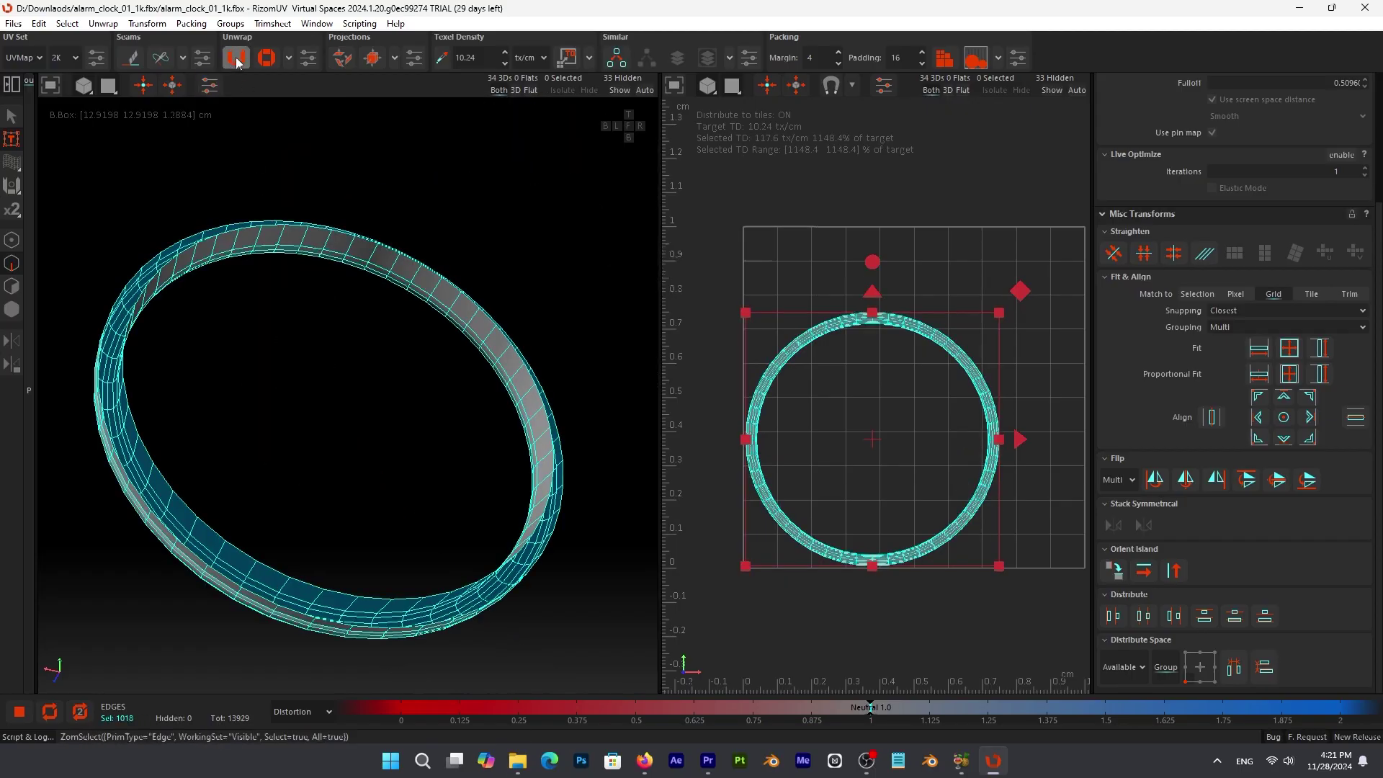
{"action": "key", "text": "u"}
{"action": "left_click", "coordinate": [447, 457]}
{"action": "left_click_drag", "start_coordinate": [447, 457], "coordinate": [568, 481], "text": "alt"}
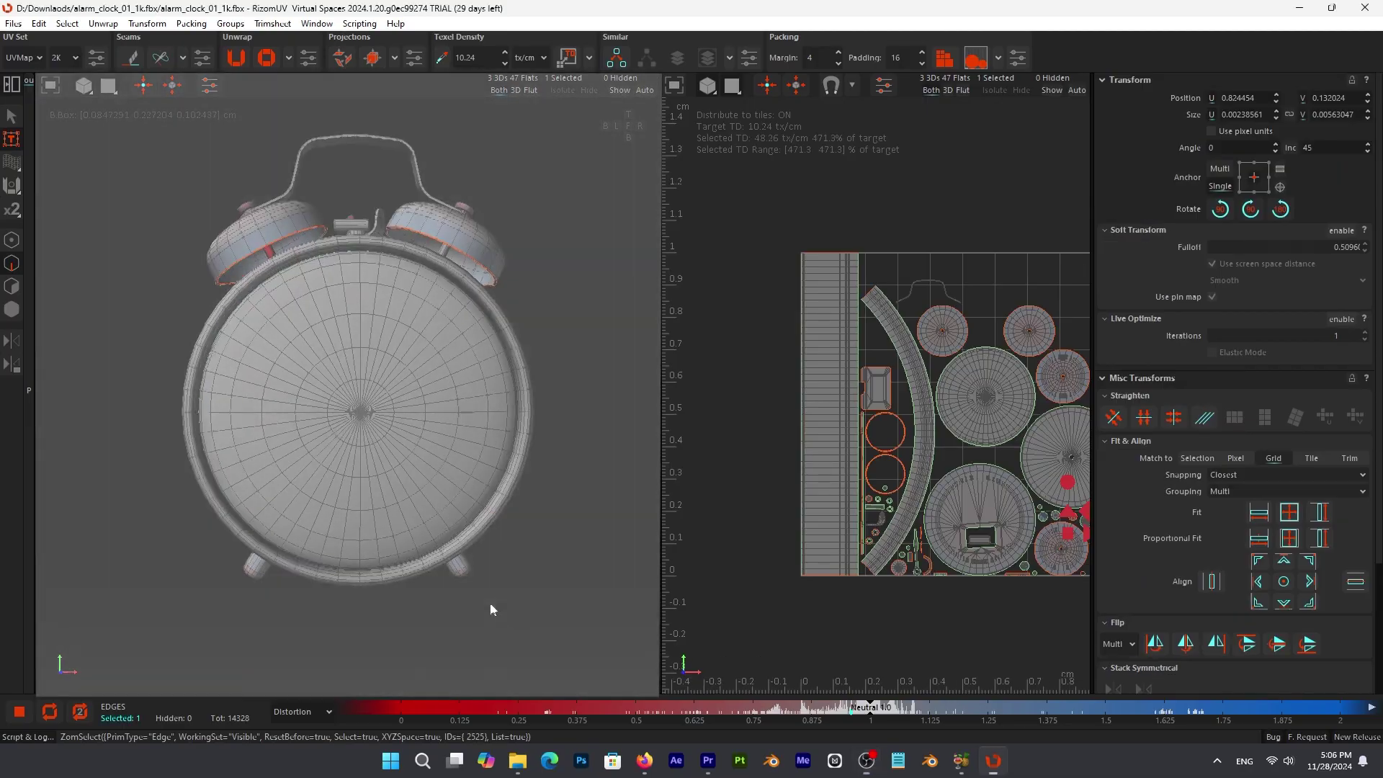
{"action": "left_click_drag", "start_coordinate": [494, 605], "coordinate": [437, 570], "text": "alt"}
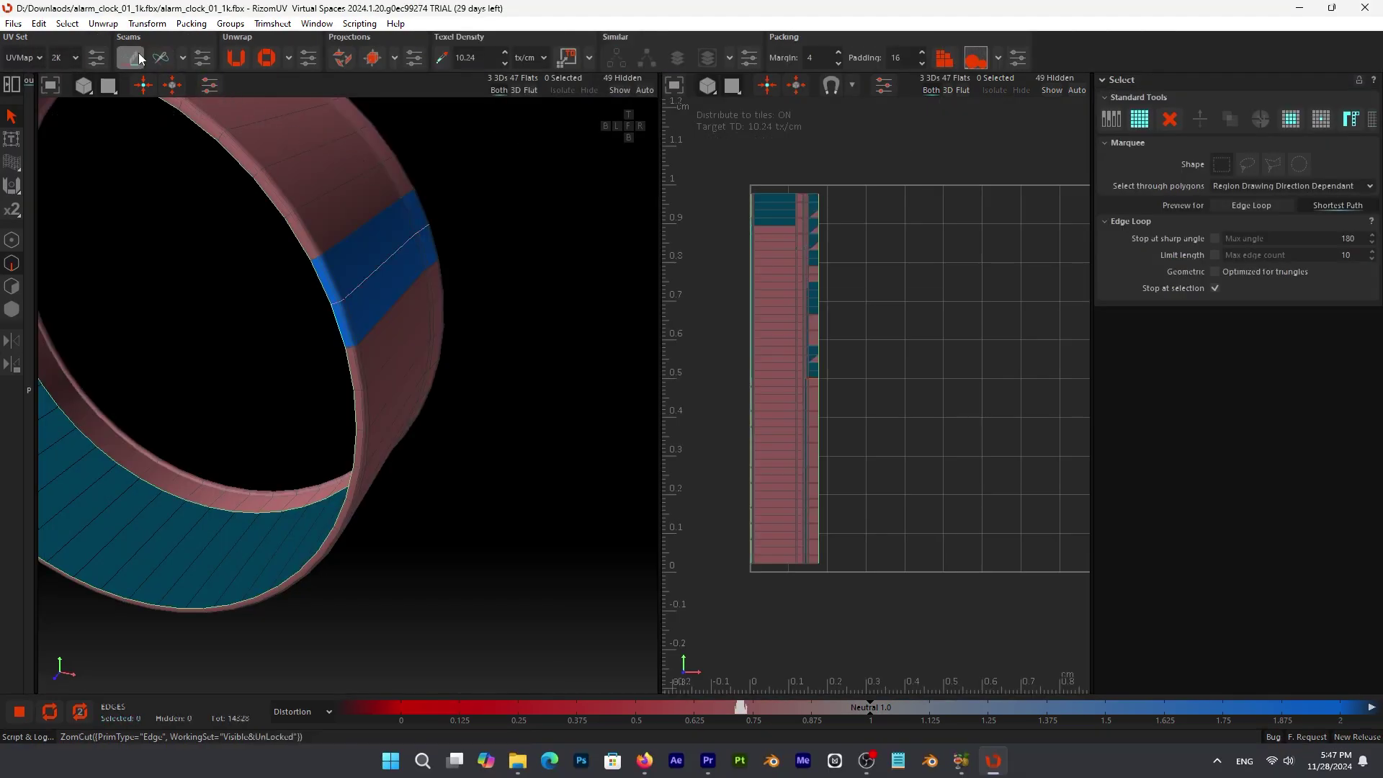
Select all ring edges, check texel density units, and try Similar island selection before undoing it.
{"action": "key", "text": "ctrl+a"}
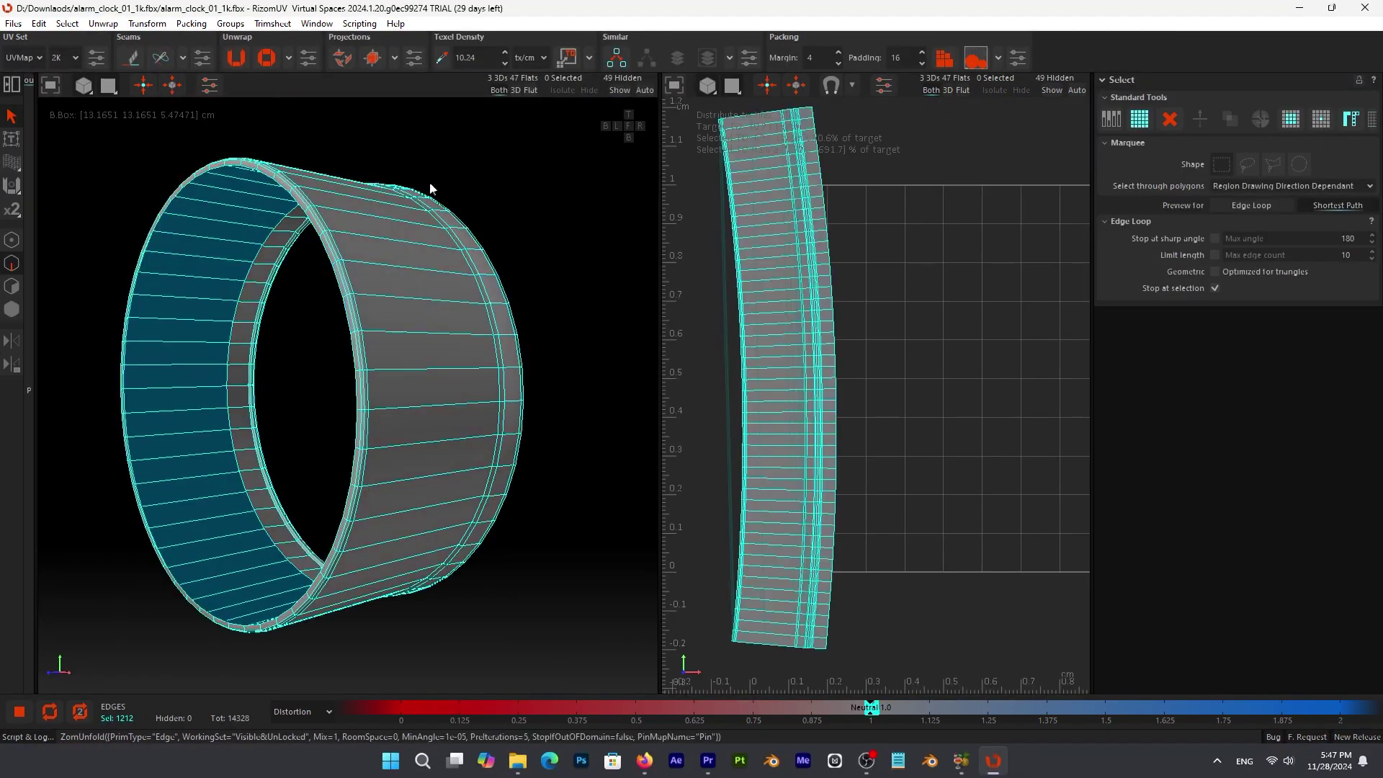
{"action": "left_click", "coordinate": [542, 57]}
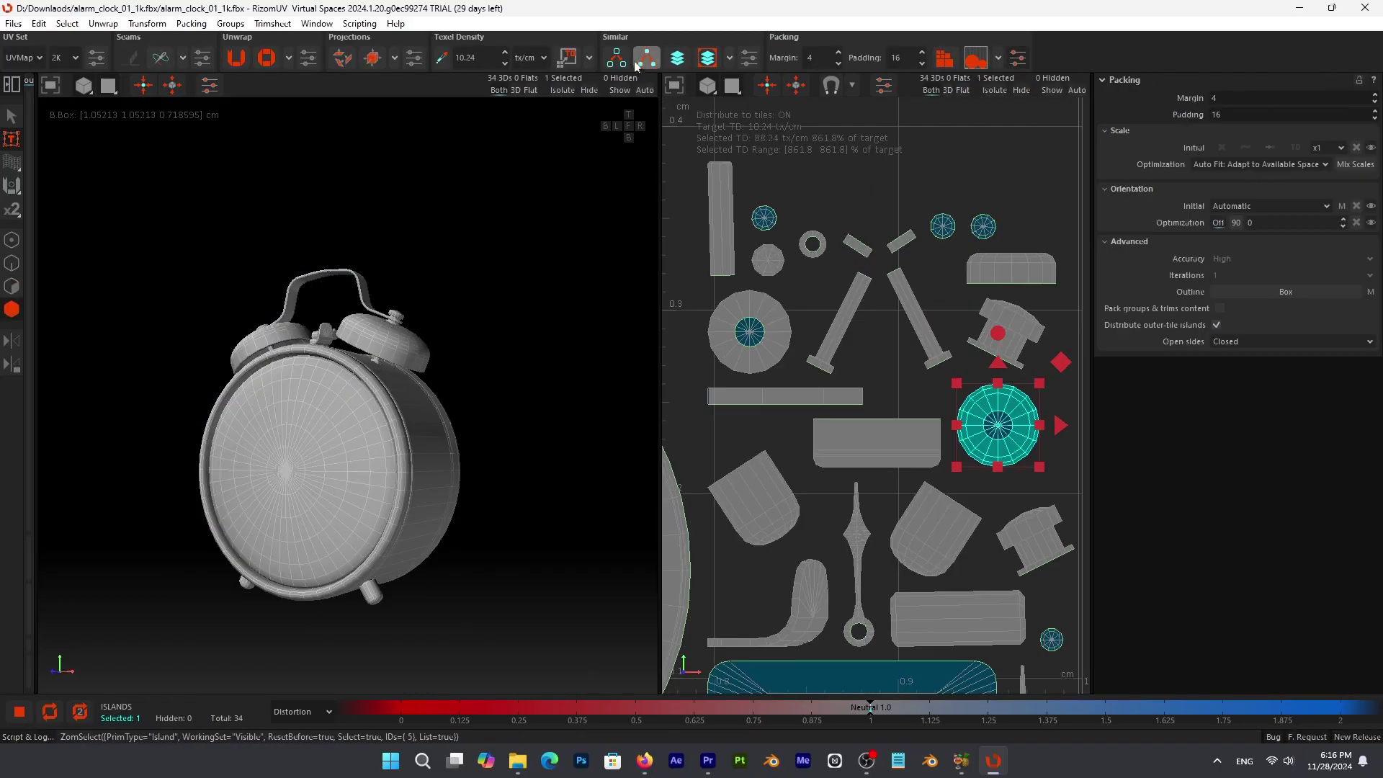
{"action": "left_click", "coordinate": [625, 61]}
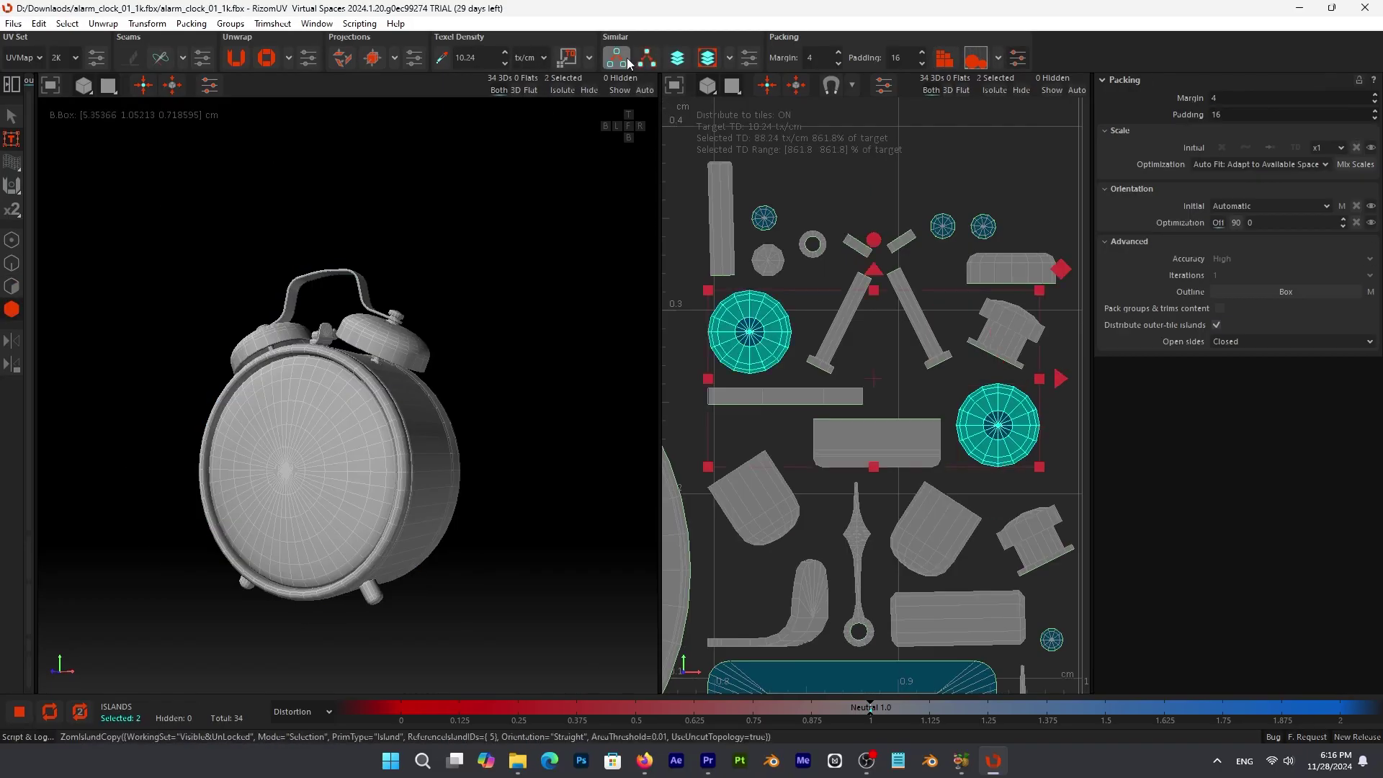
{"action": "key", "text": "ctrl+z"}
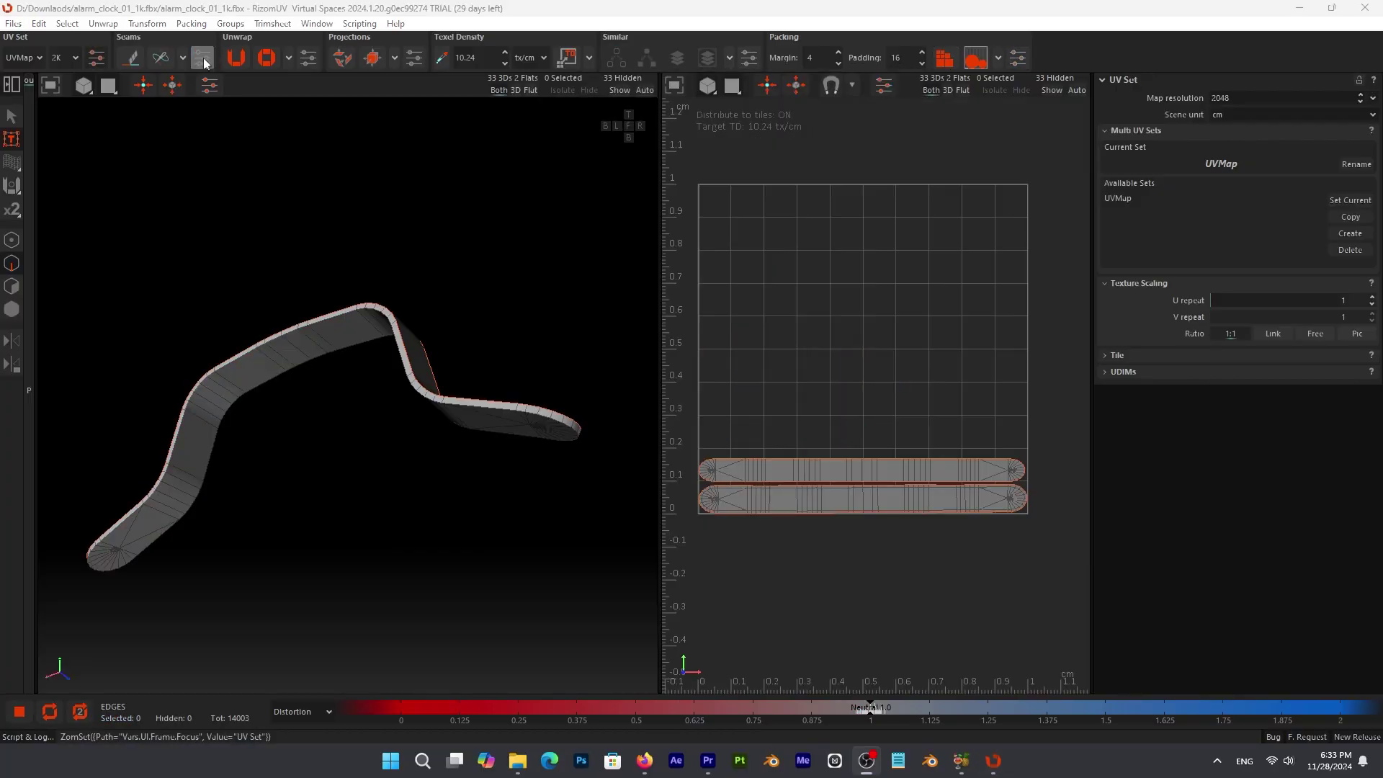
Display the Seams, Unwrap, Projections, Similar and Packing settings panels in turn.
{"action": "left_click", "coordinate": [202, 60]}
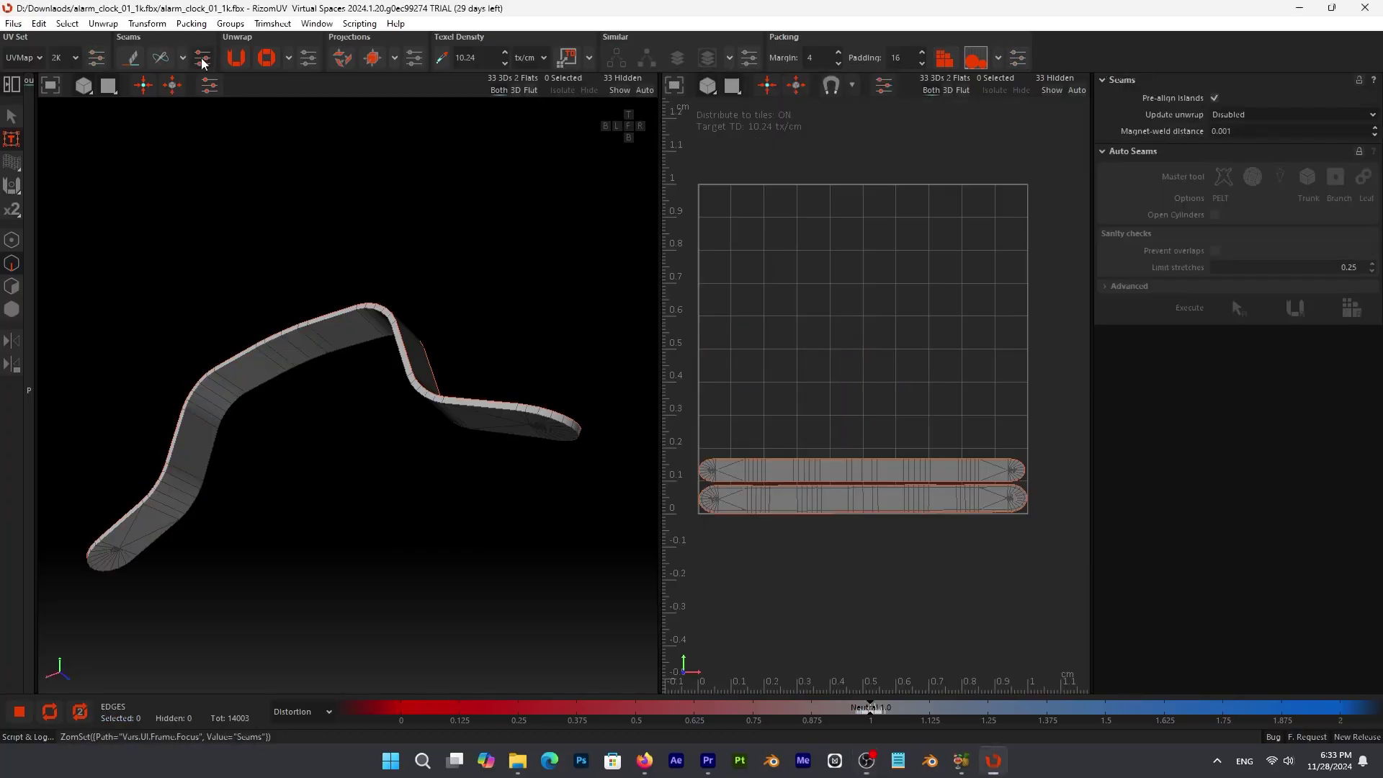
{"action": "left_click", "coordinate": [308, 59]}
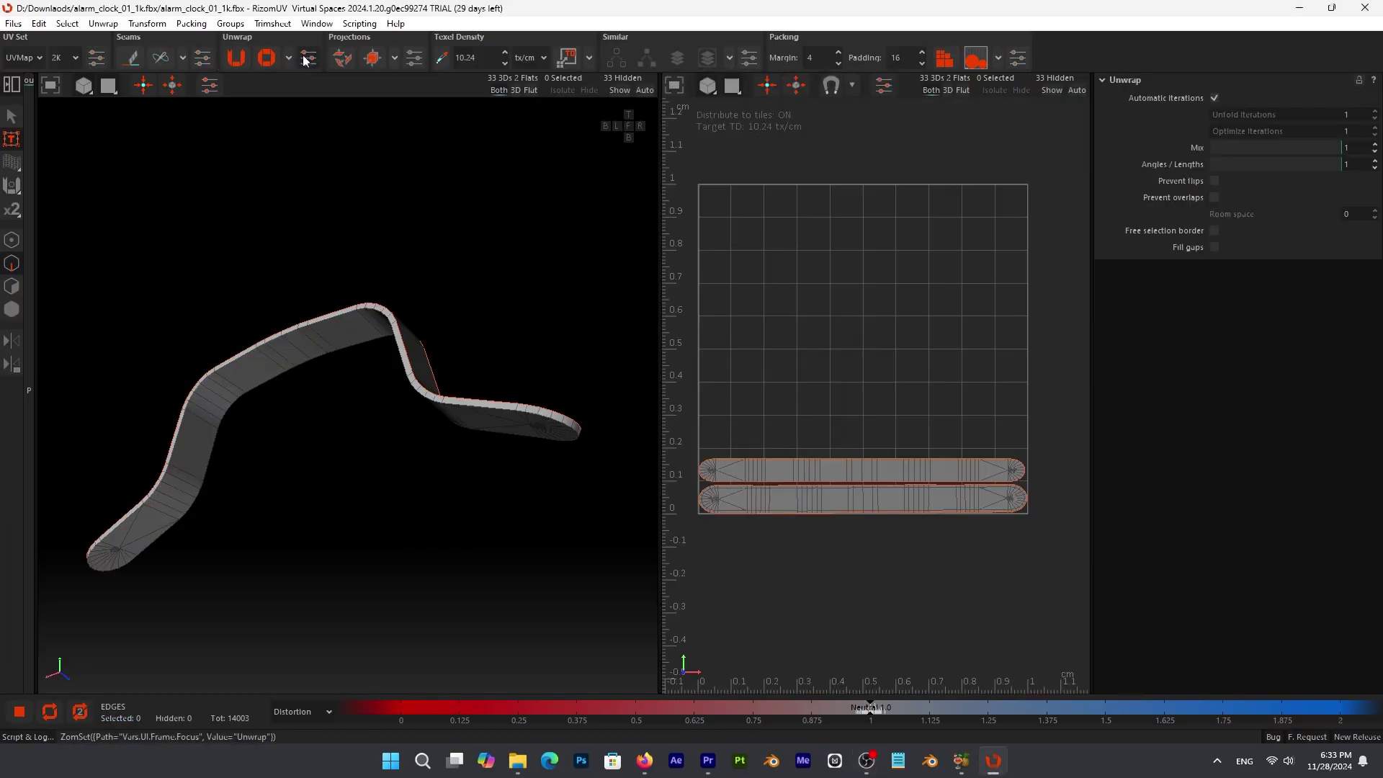
{"action": "left_click", "coordinate": [414, 59]}
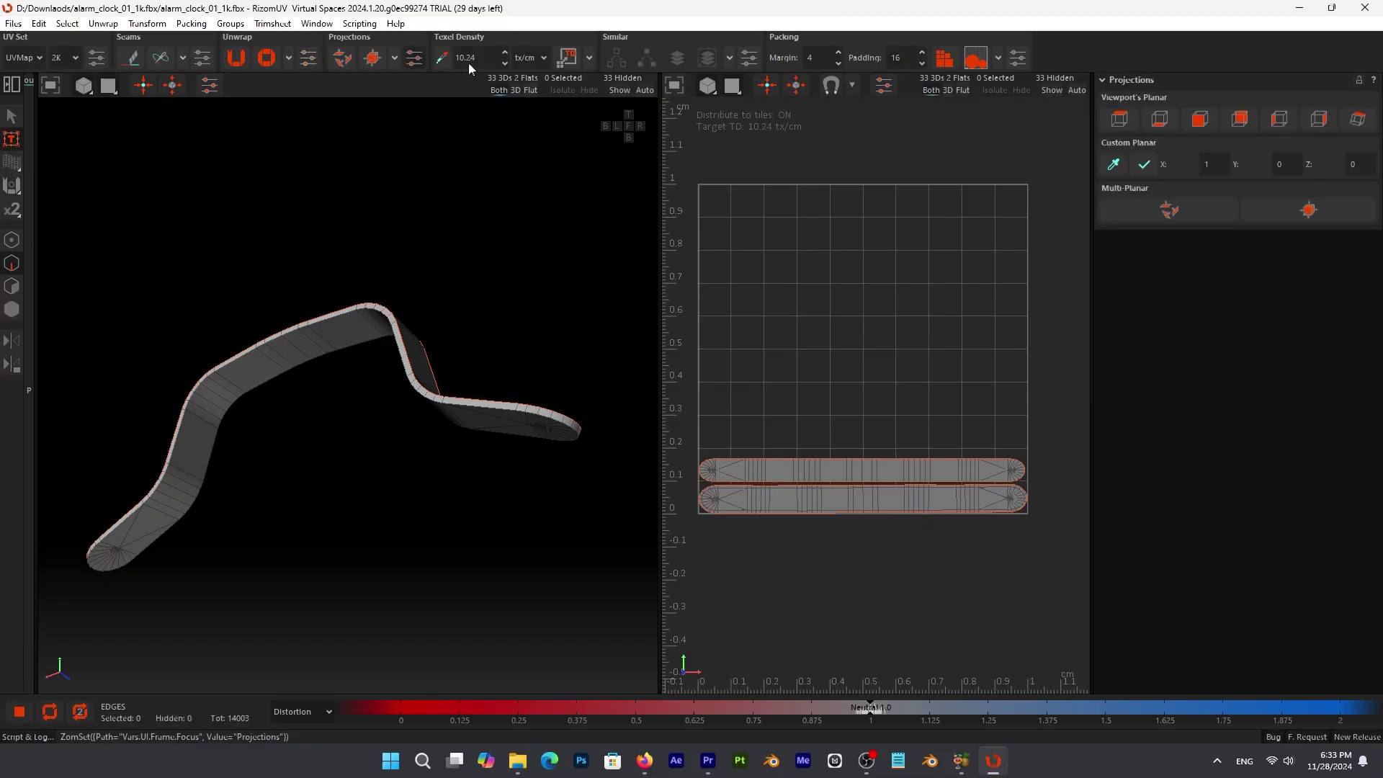
{"action": "left_click", "coordinate": [749, 59]}
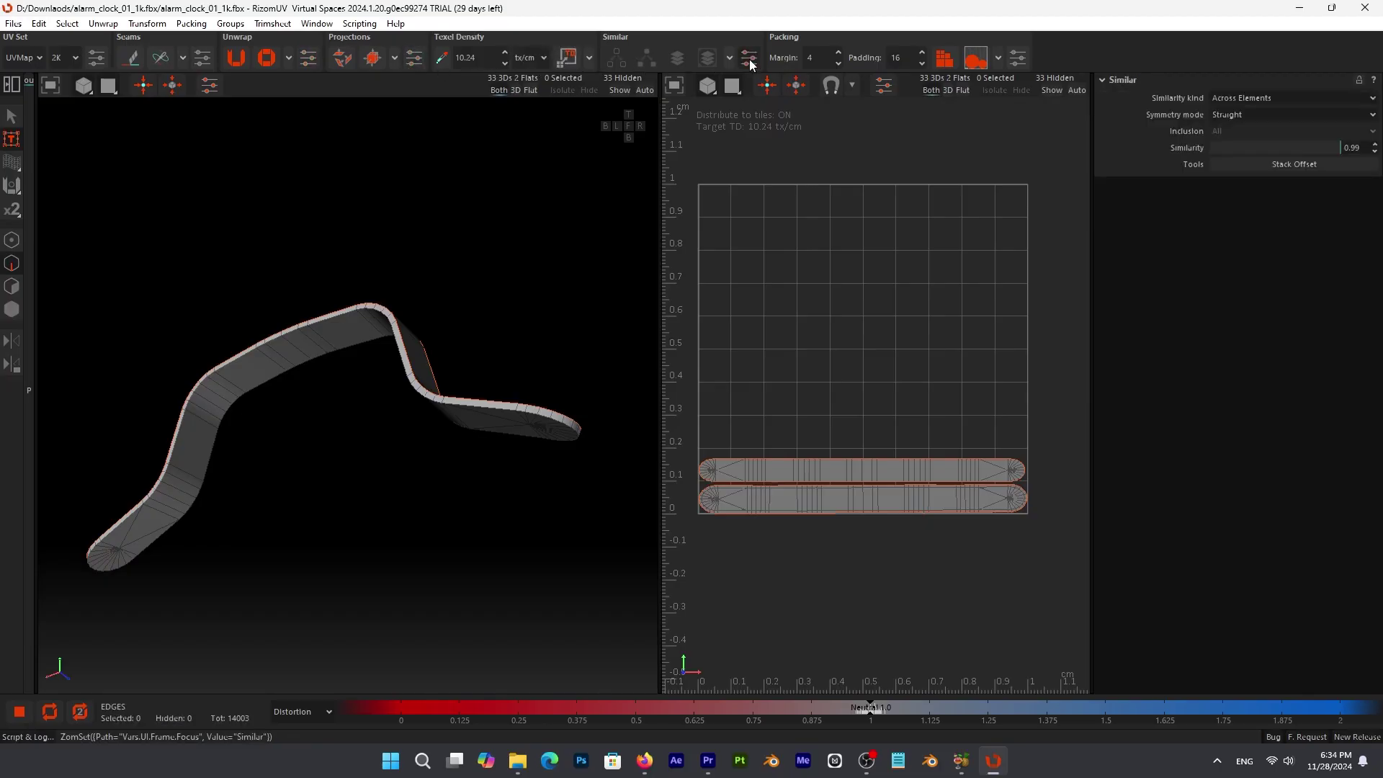
{"action": "left_click", "coordinate": [1018, 58]}
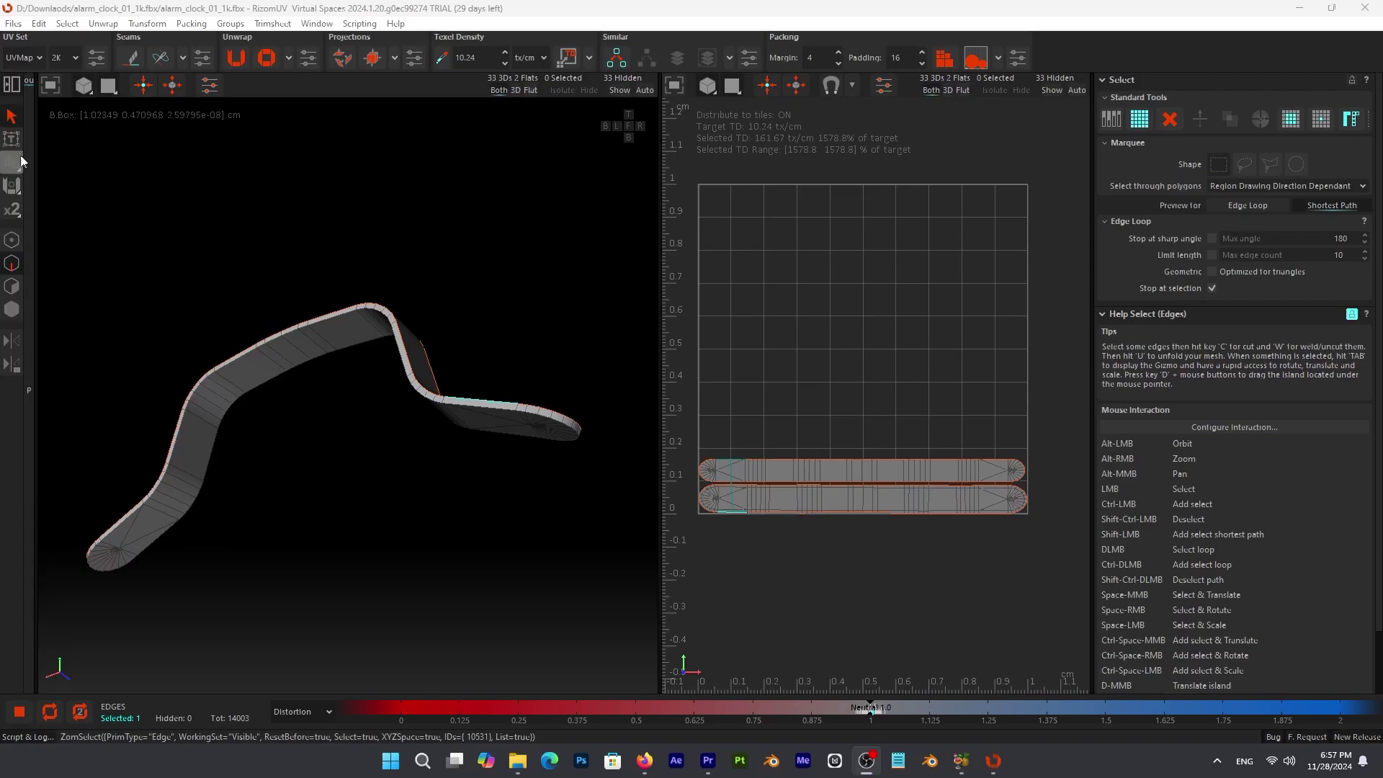
Activate the Transform tool and Unfold Brush, switch to Island mode, and dock the Contextual Help panel.
{"action": "left_click", "coordinate": [11, 138]}
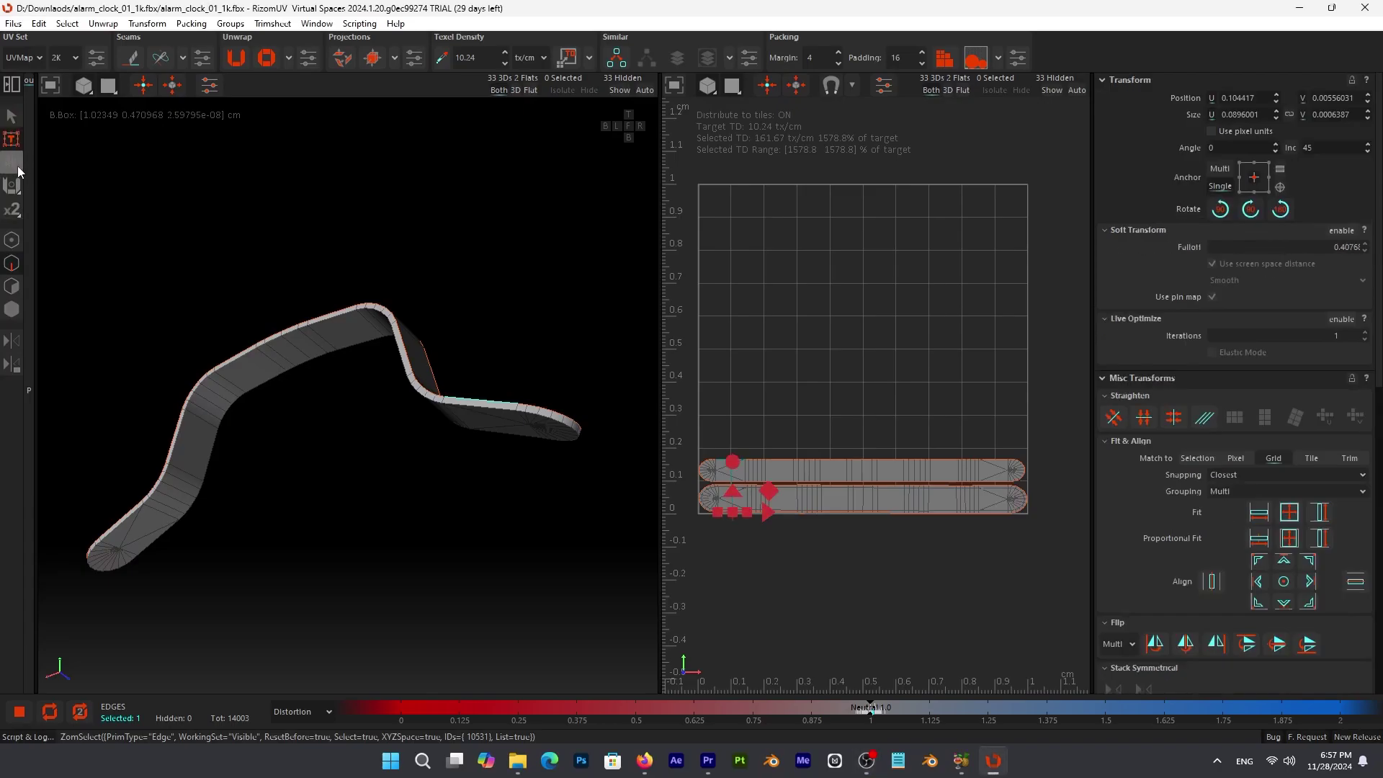
{"action": "scroll", "coordinate": [1312, 480], "scroll_direction": "down", "scroll_amount": 5}
{"action": "key", "text": "b"}
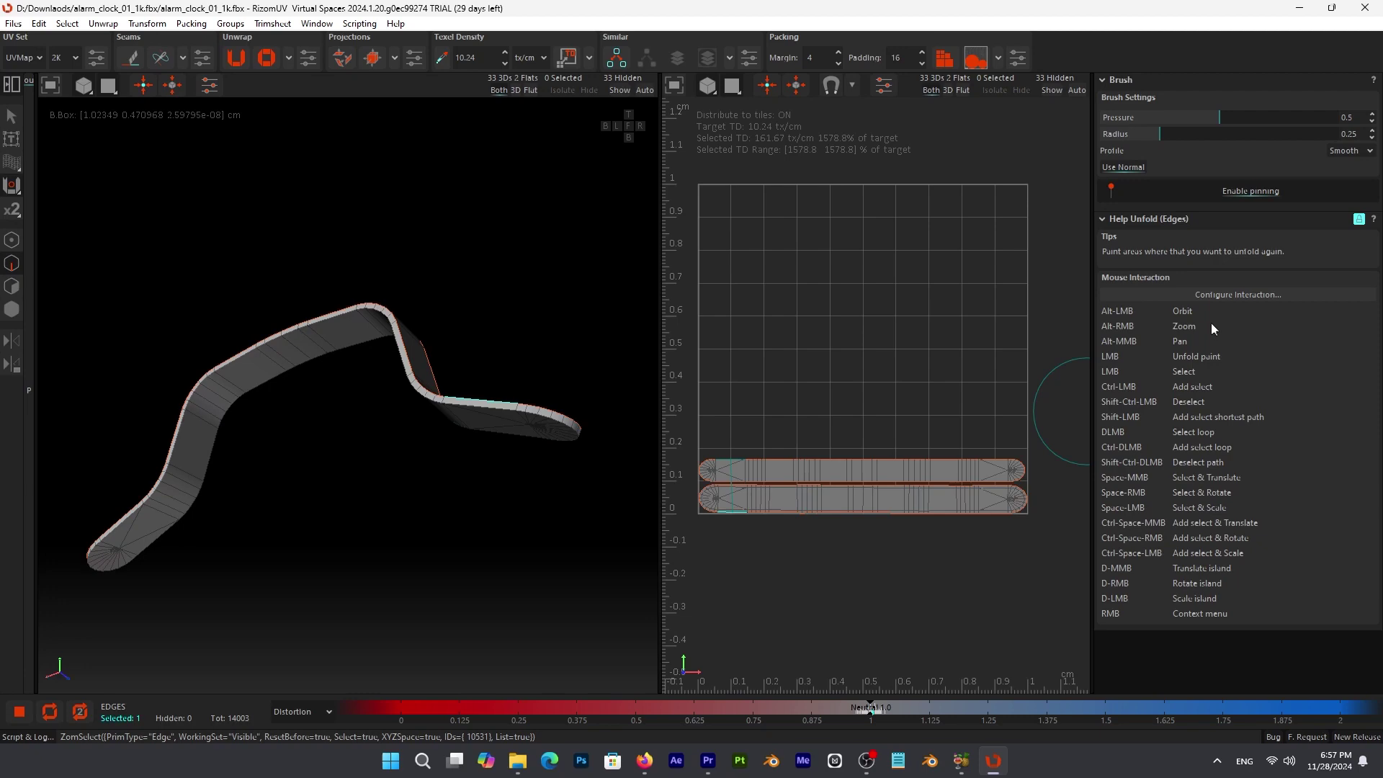
{"action": "key", "text": "F4"}
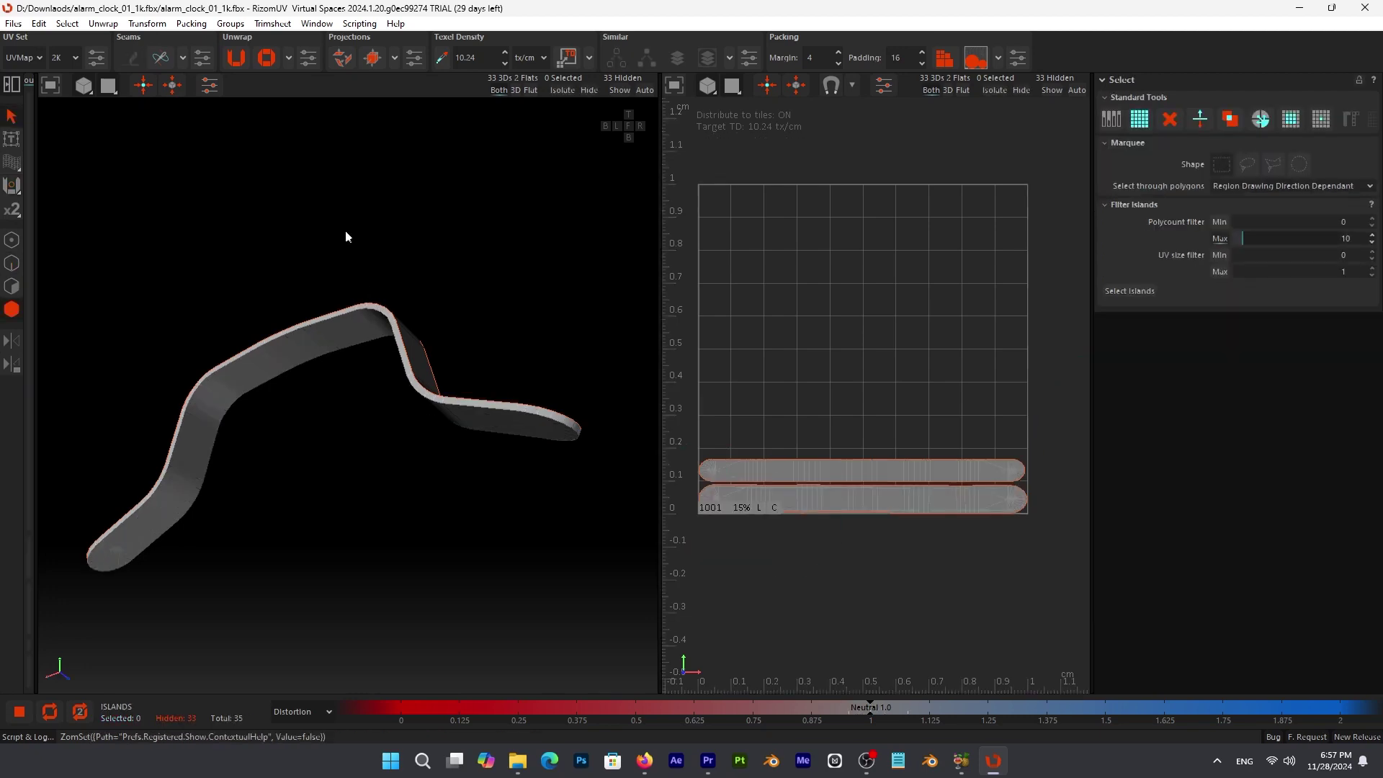
{"action": "left_click", "coordinate": [317, 23]}
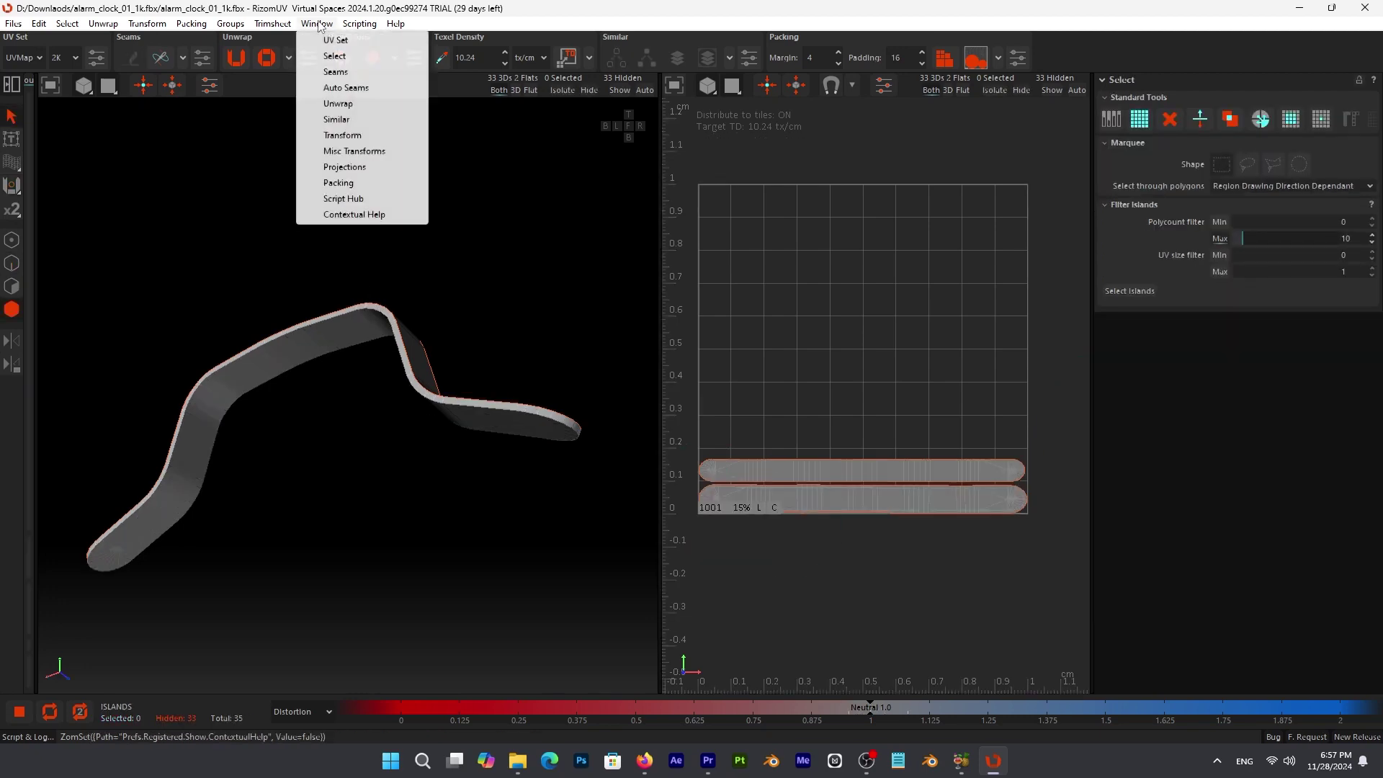
{"action": "left_click", "coordinate": [332, 216]}
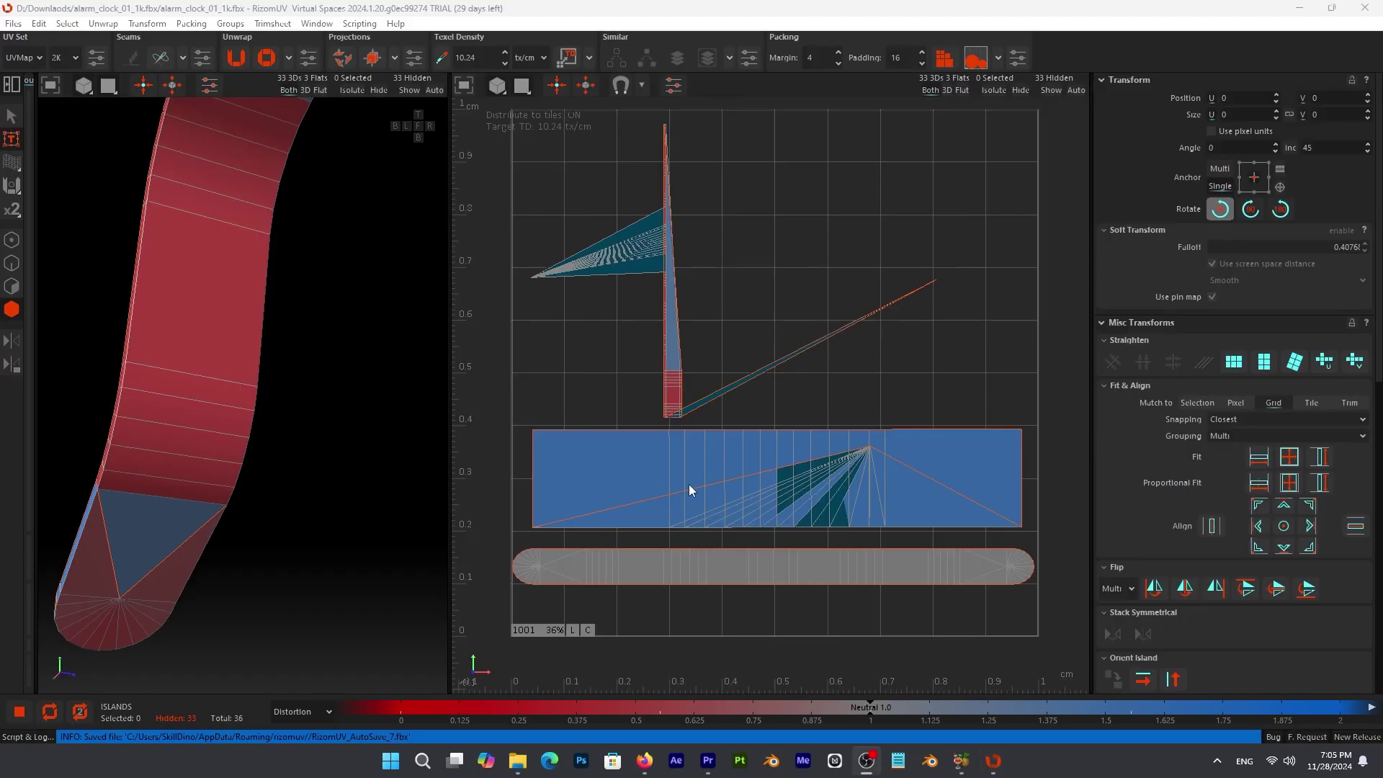
Select the rectangle, rounded strip and clock-hand islands, then colour-code the views by Texel Density.
{"action": "left_click", "coordinate": [689, 485]}
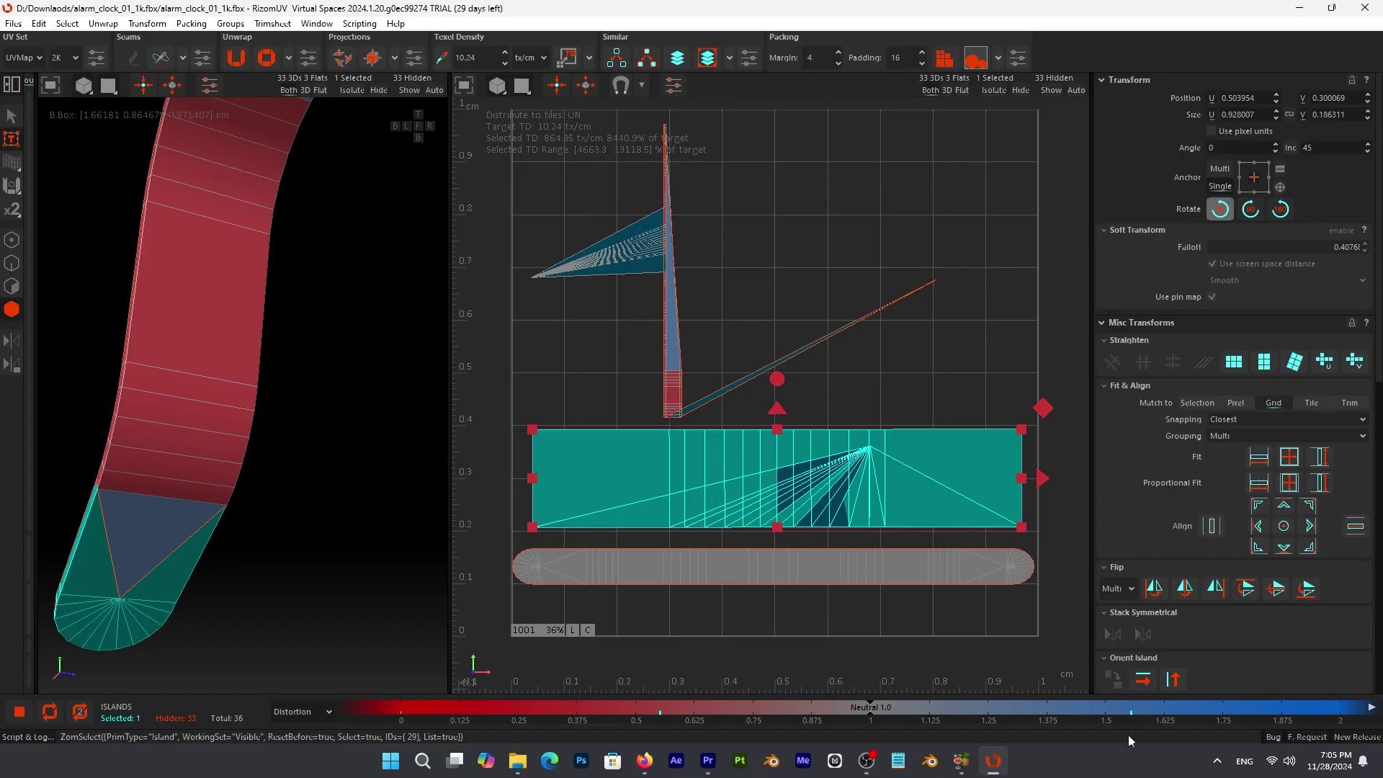
{"action": "left_click", "coordinate": [719, 568]}
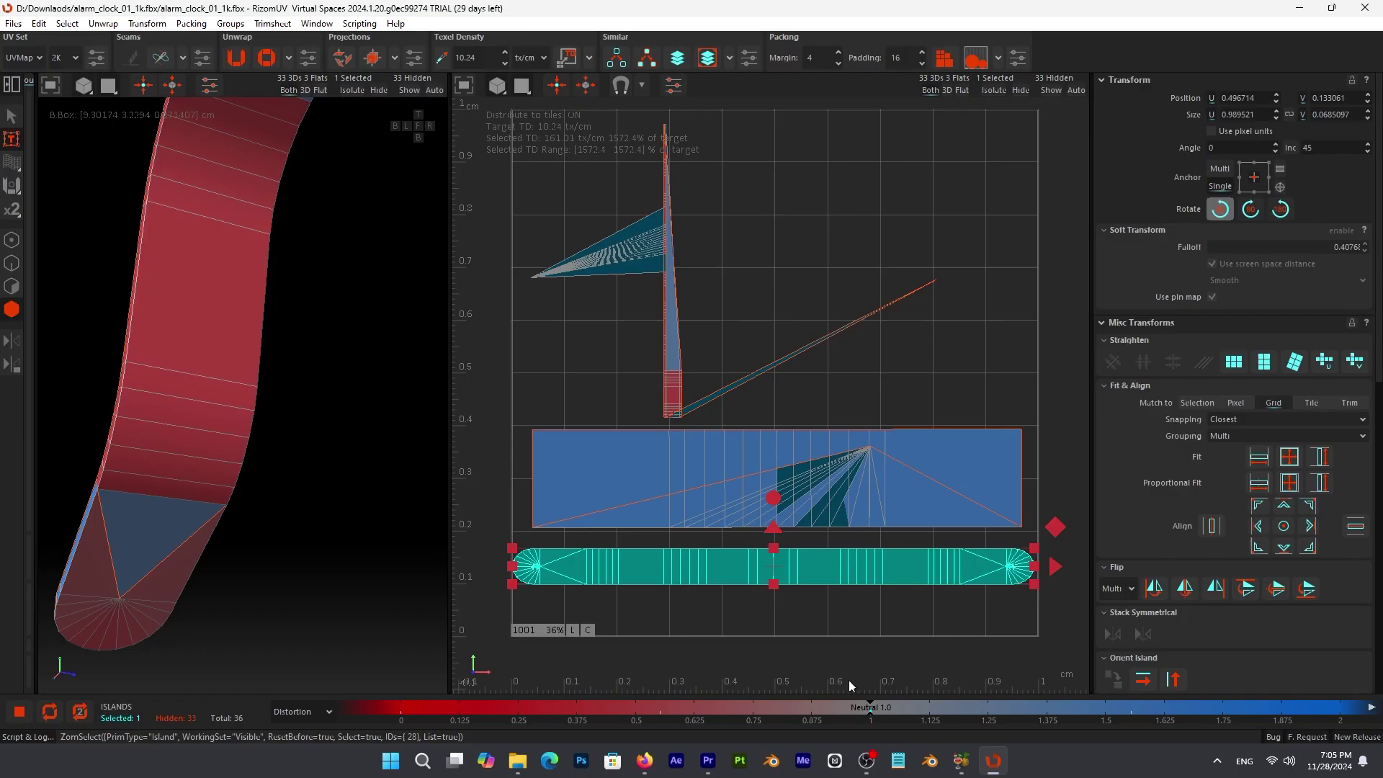
{"action": "left_click", "coordinate": [675, 408]}
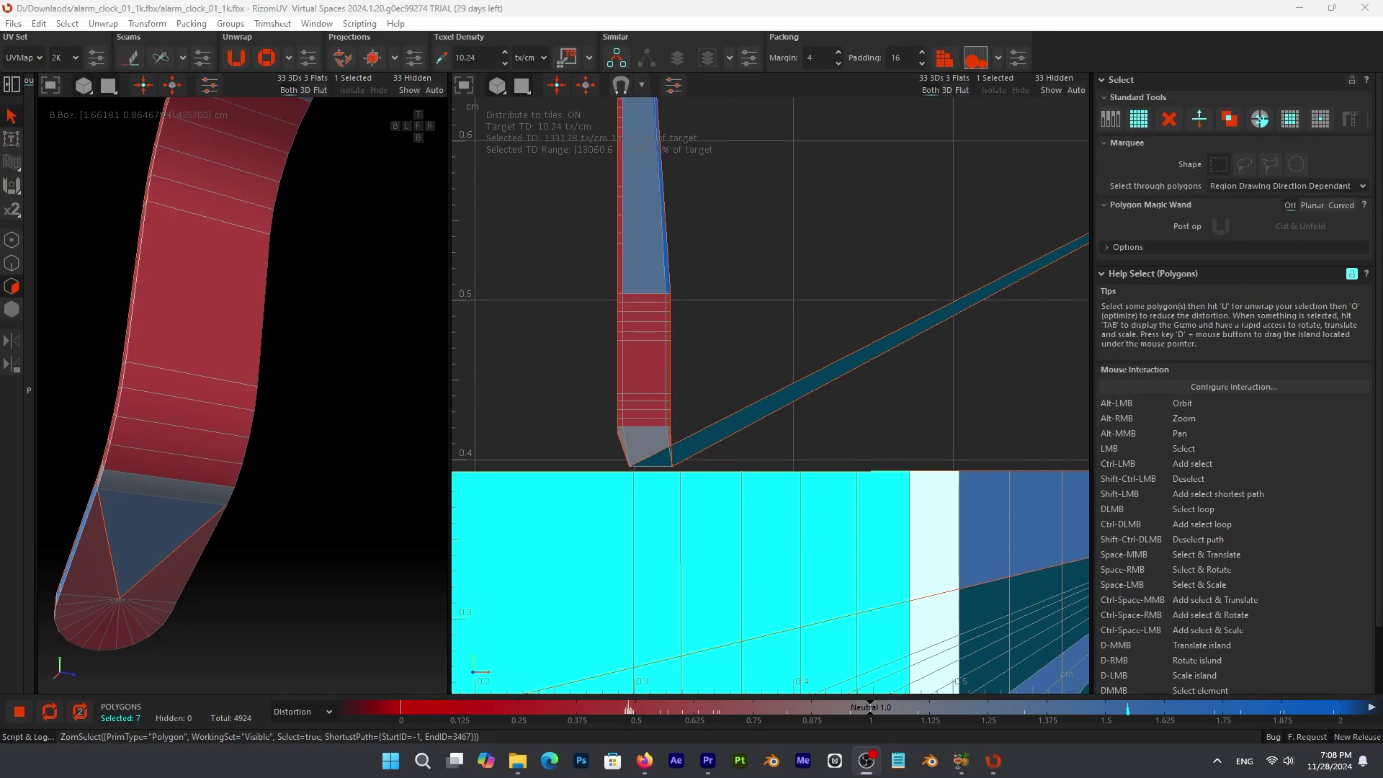
{"action": "left_click", "coordinate": [310, 712]}
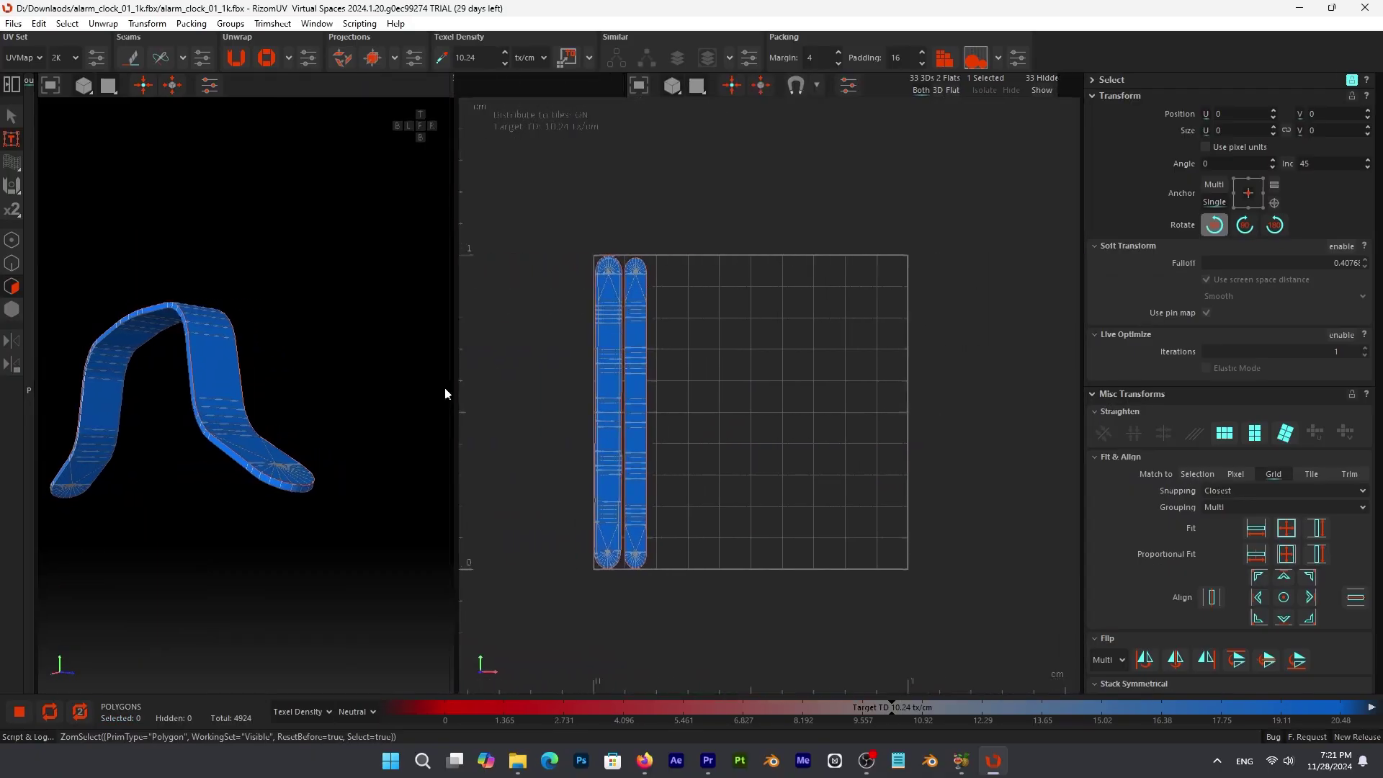
Lower the Global UI Scaling slider in Preferences to shrink the interface.
{"action": "scroll", "coordinate": [495, 370], "scroll_direction": "down", "scroll_amount": 2}
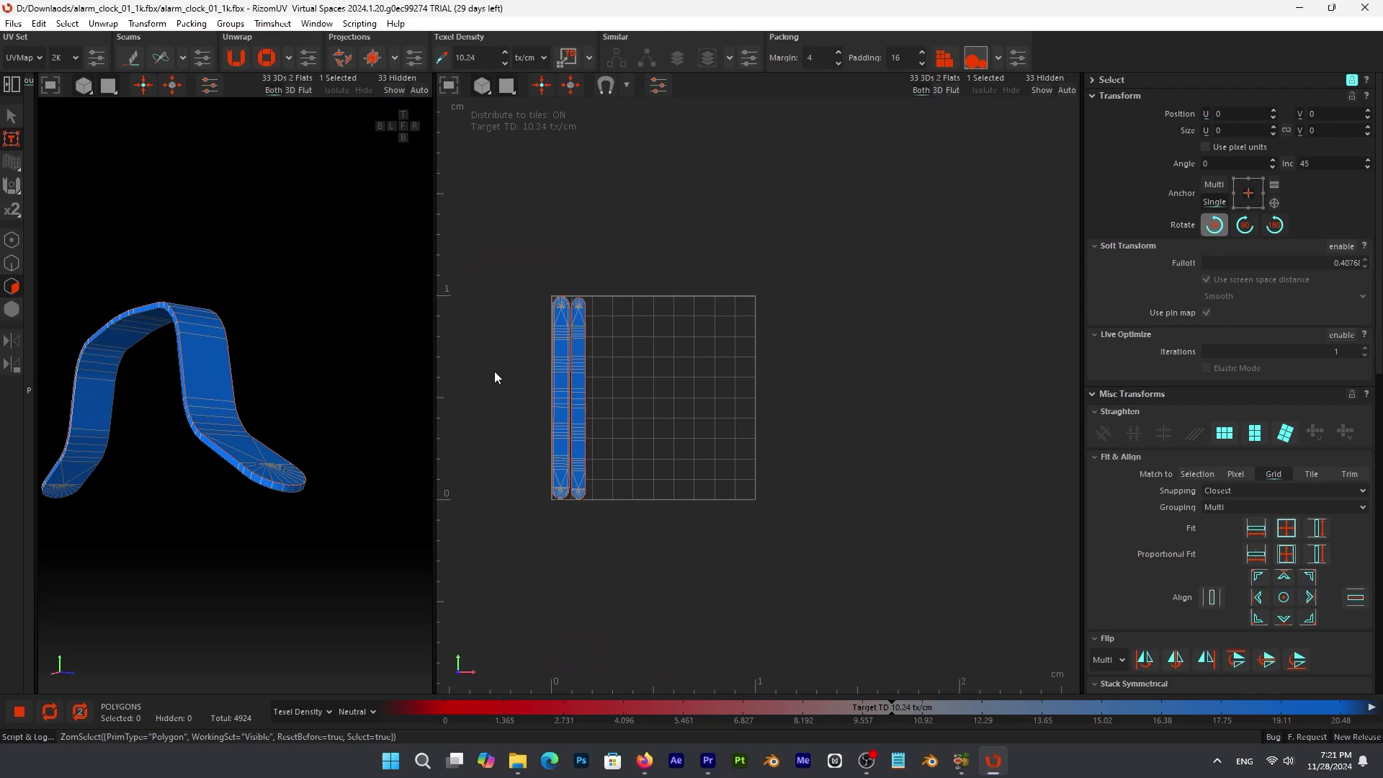
{"action": "scroll", "coordinate": [494, 370], "scroll_direction": "up", "scroll_amount": 4}
{"action": "scroll", "coordinate": [494, 370], "scroll_direction": "down", "scroll_amount": 3}
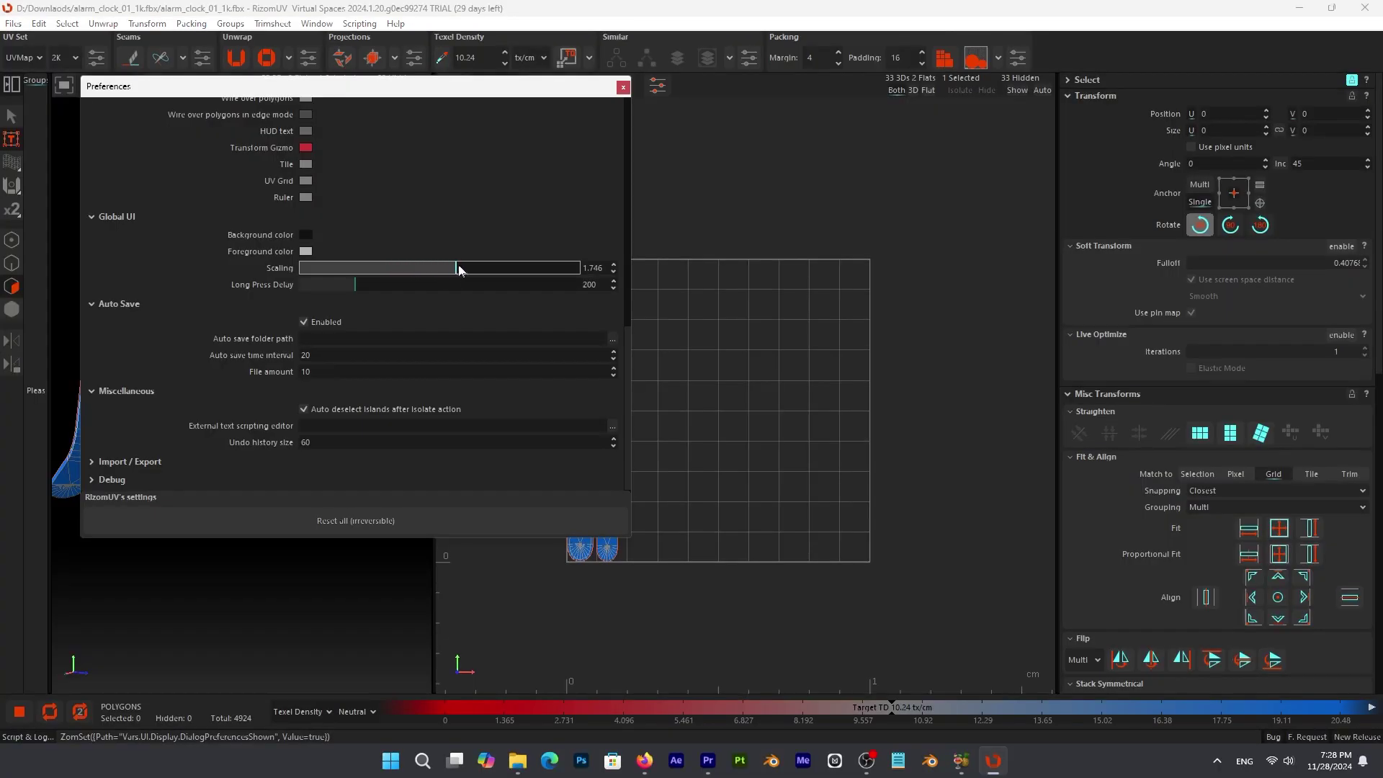
{"action": "left_click_drag", "start_coordinate": [410, 269], "coordinate": [475, 271]}
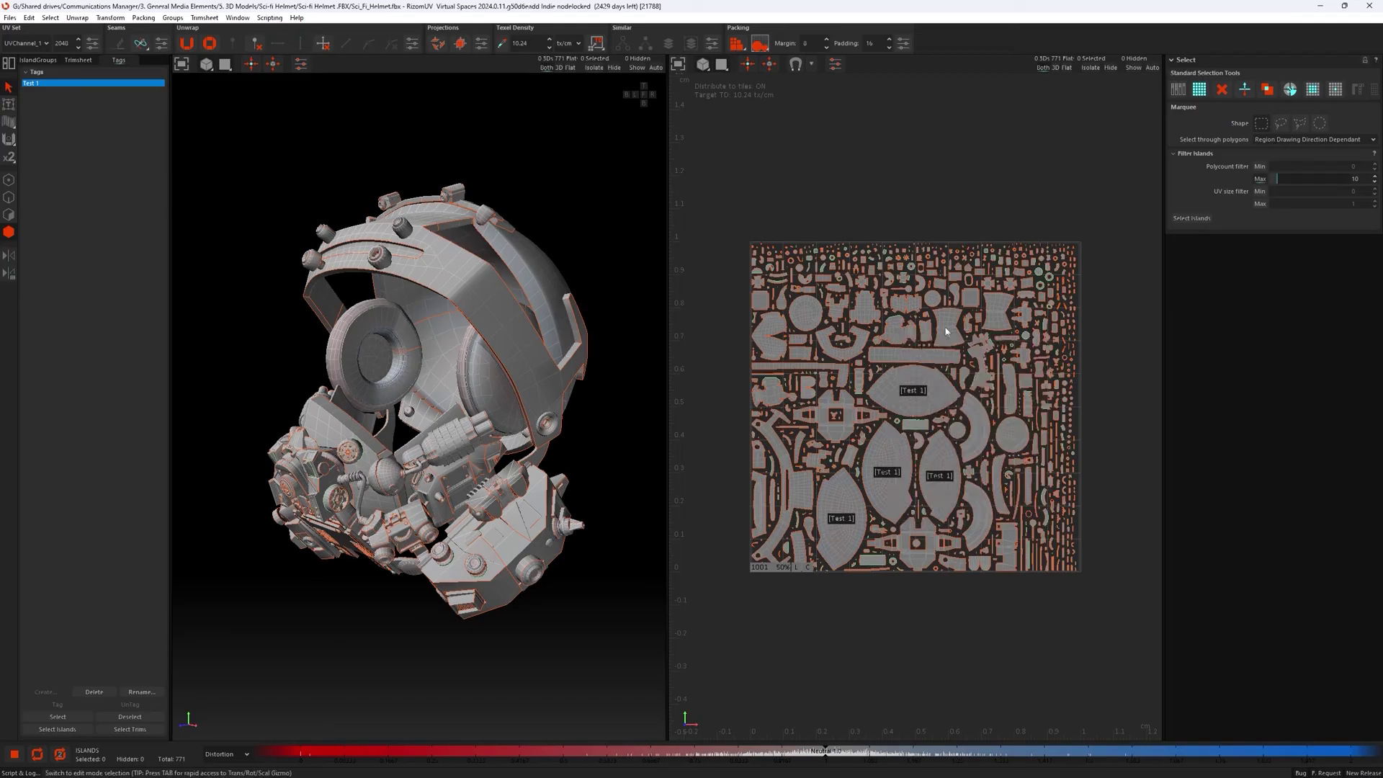
Select three helmet UV islands and create a new tag for them.
{"action": "left_click", "coordinate": [949, 325]}
{"action": "left_click", "coordinate": [914, 355], "text": "shift"}
{"action": "left_click", "coordinate": [1003, 308], "text": "shift"}
{"action": "right_click", "coordinate": [1003, 308]}
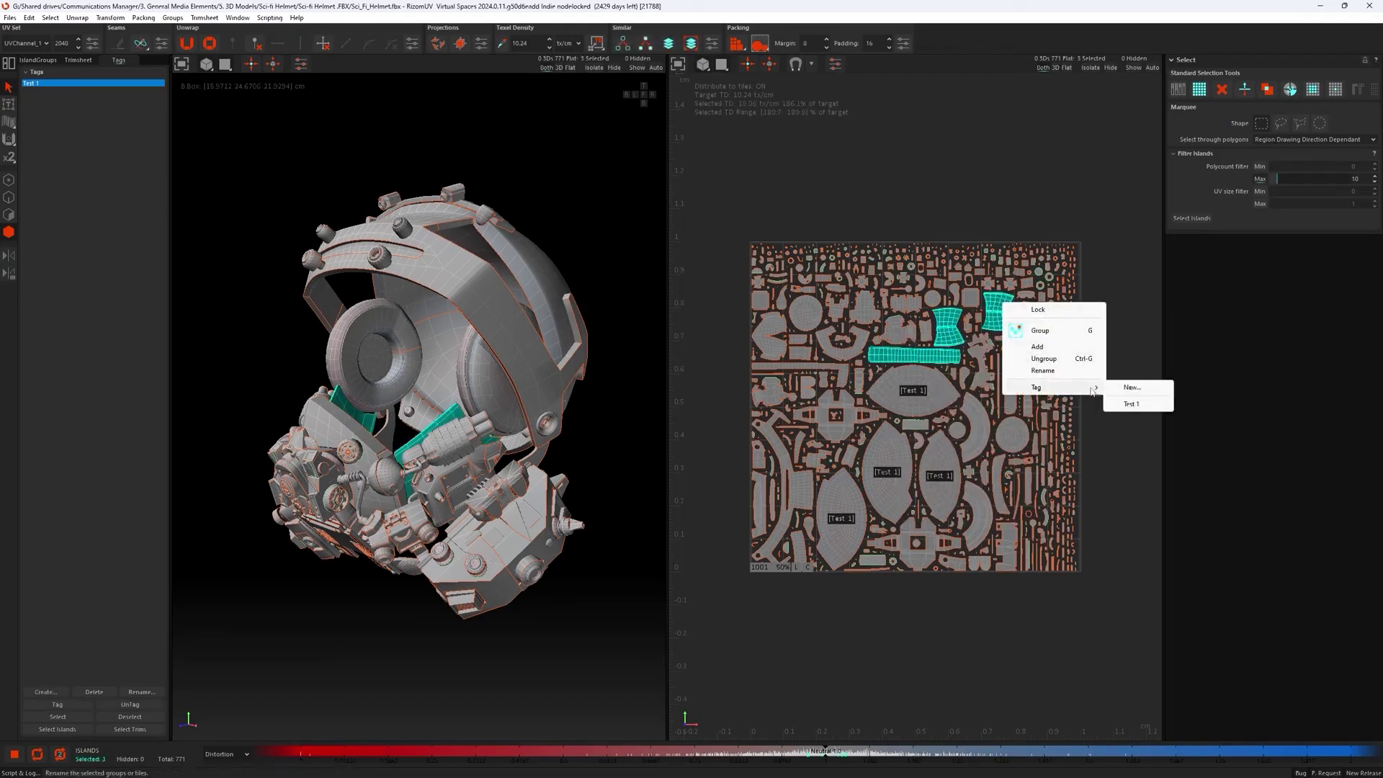
{"action": "left_click", "coordinate": [1132, 388]}
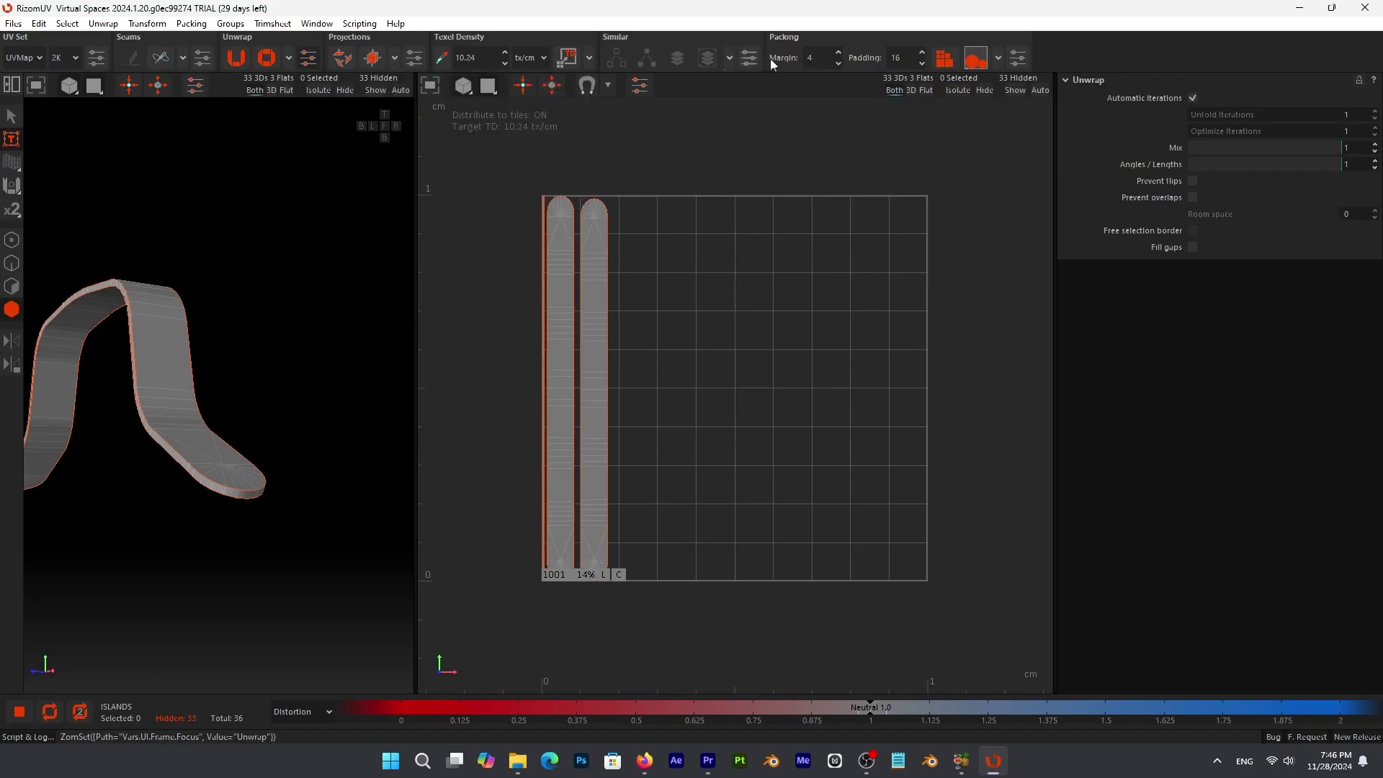
Show the Packing settings and the Similar-island settings panels.
{"action": "left_click", "coordinate": [1019, 60]}
{"action": "left_click", "coordinate": [749, 58]}
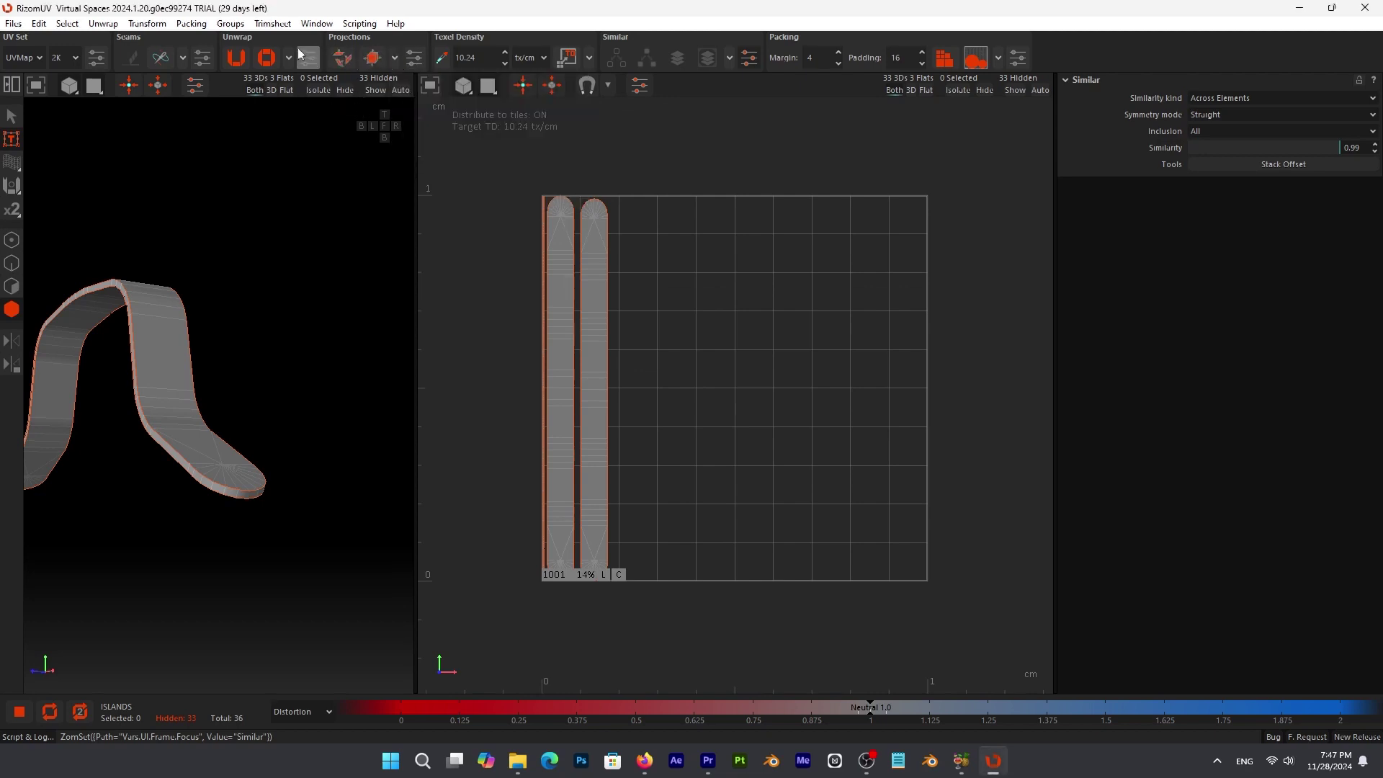
{"action": "mouse_move", "coordinate": [201, 55]}
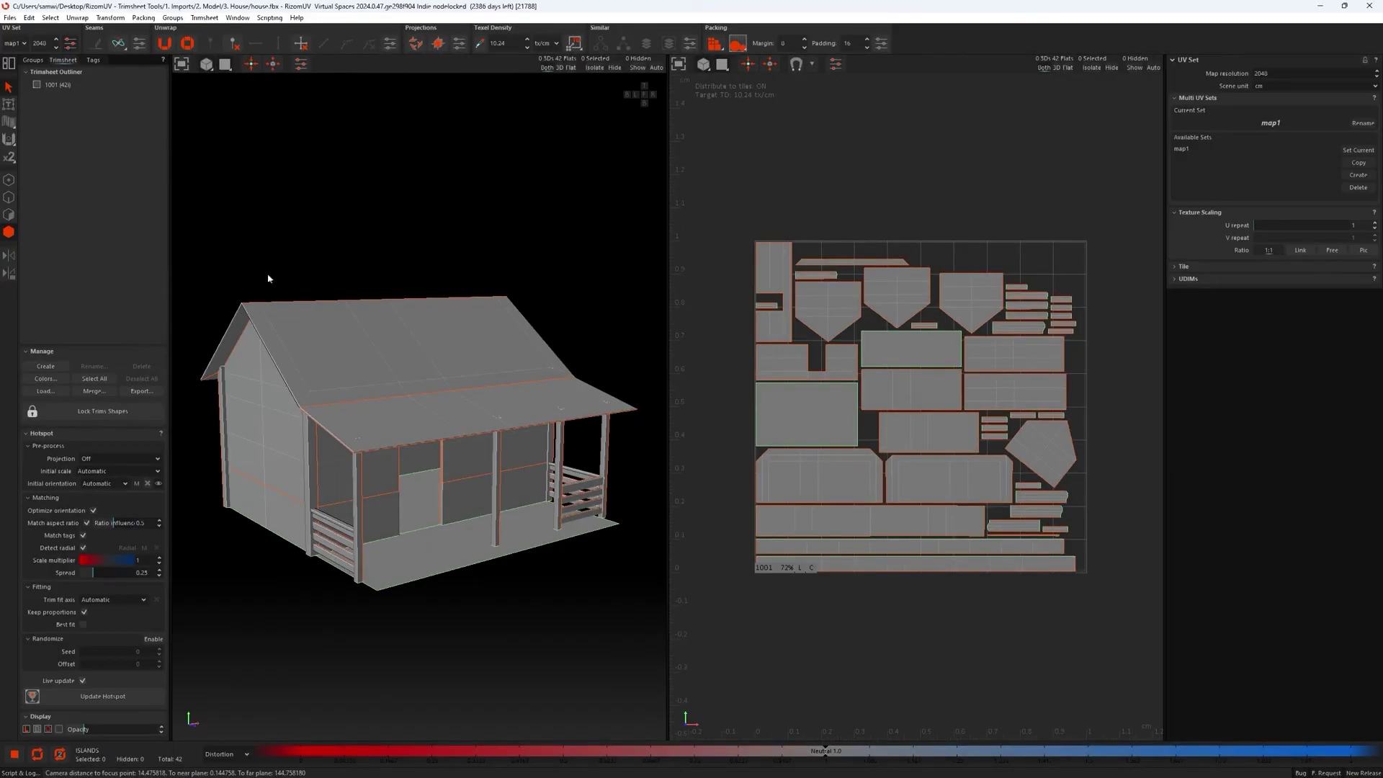
Load trimSheet.png as the UV background and match the tile to the texture's ratio.
{"action": "key", "text": "ctrl+a"}
{"action": "left_click", "coordinate": [886, 623]}
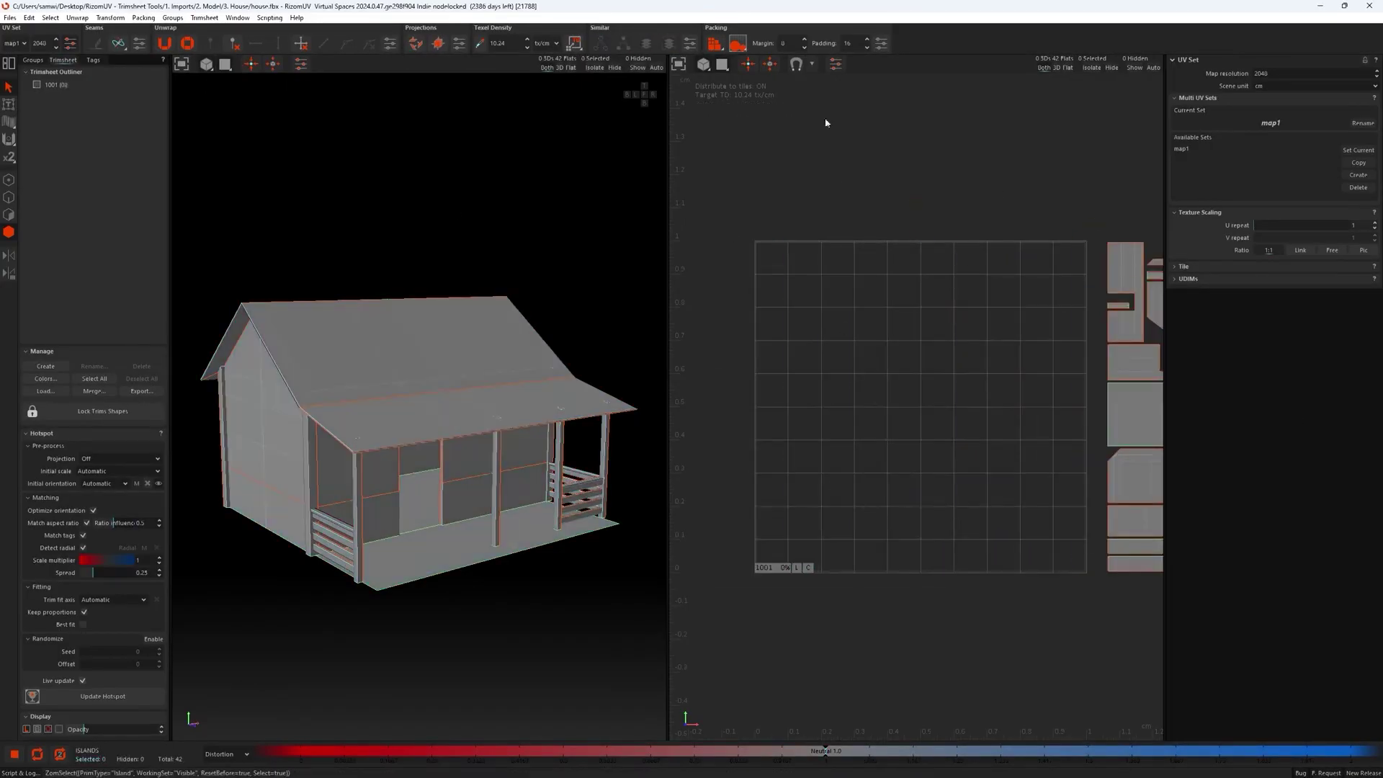
{"action": "left_click", "coordinate": [824, 173]}
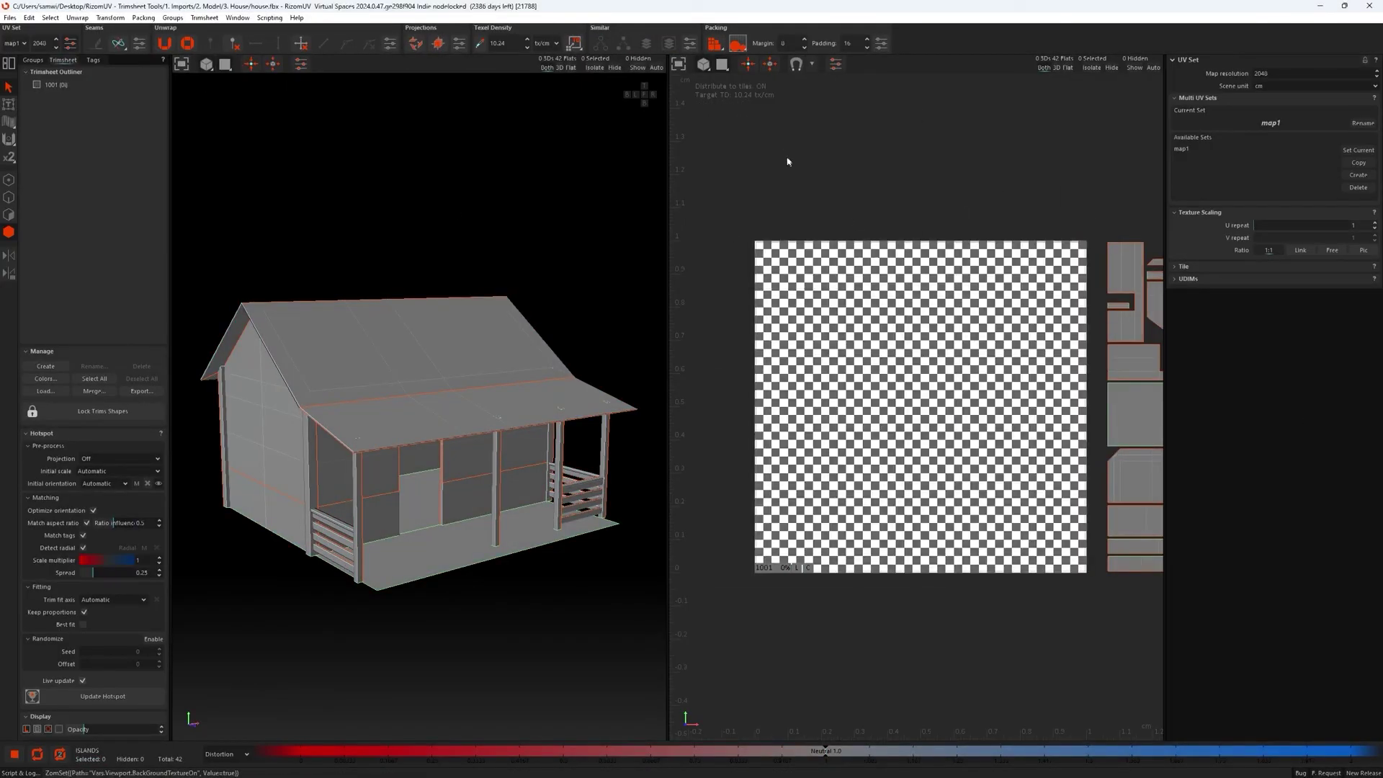
{"action": "left_click", "coordinate": [16, 19]}
{"action": "left_click", "coordinate": [104, 268]}
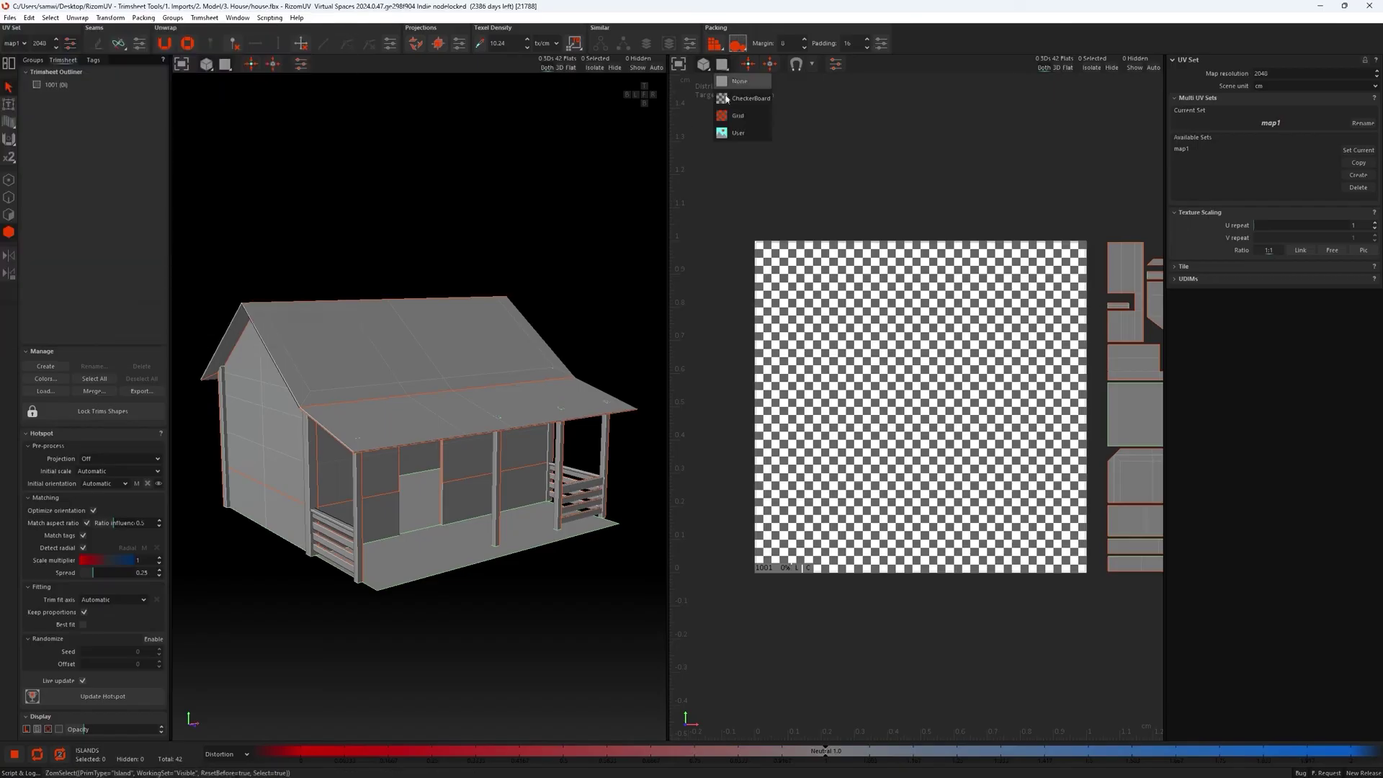
{"action": "left_click", "coordinate": [288, 121]}
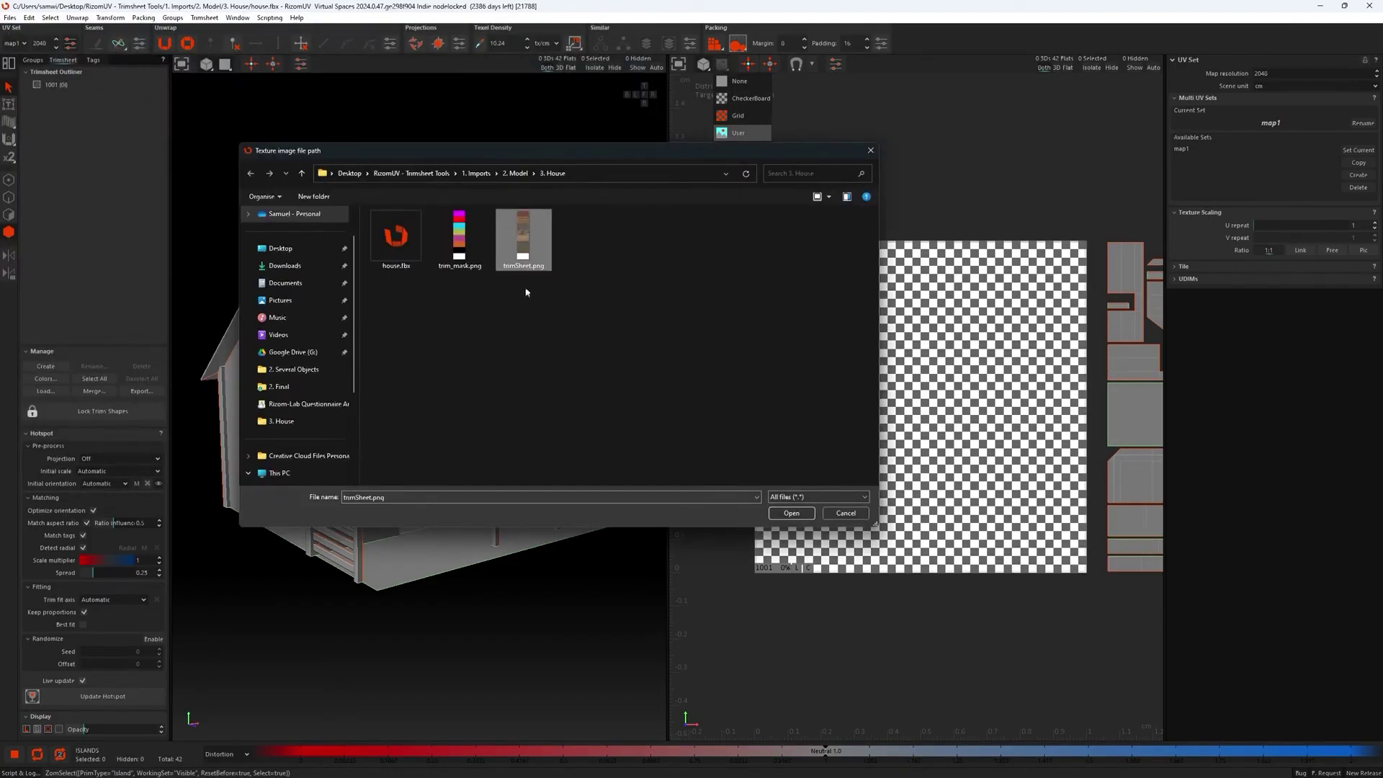
{"action": "key", "text": "Return"}
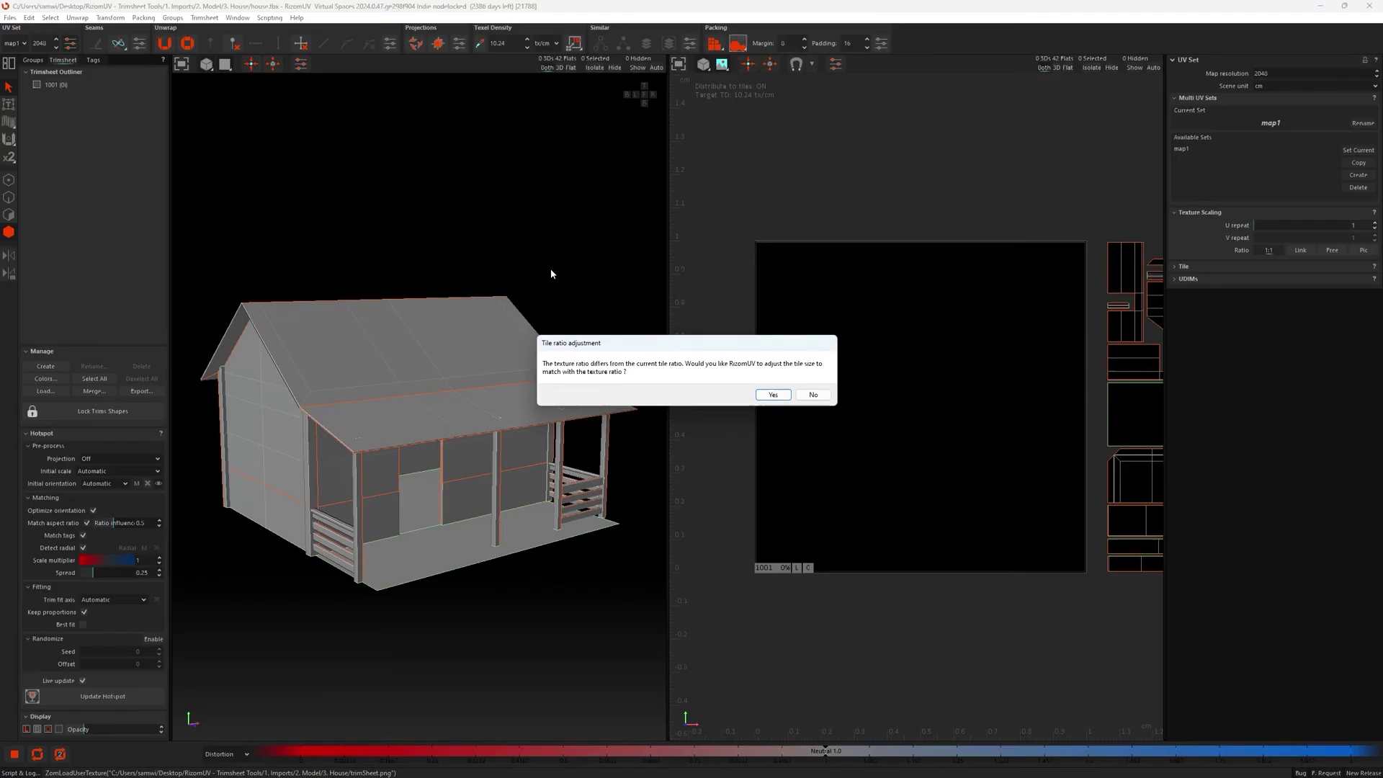
{"action": "left_click", "coordinate": [813, 395]}
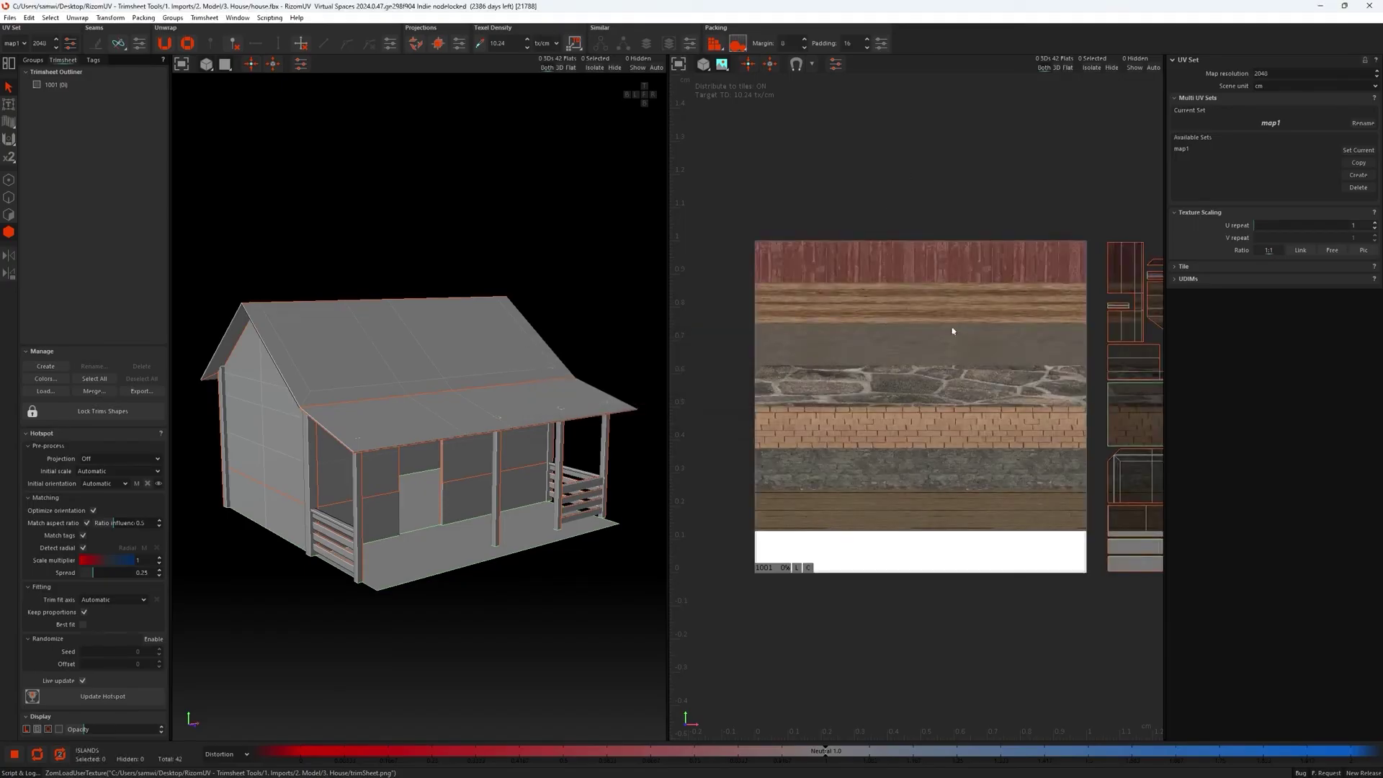
{"action": "left_click", "coordinate": [11, 17]}
{"action": "left_click", "coordinate": [44, 261]}
{"action": "left_click", "coordinate": [768, 395]}
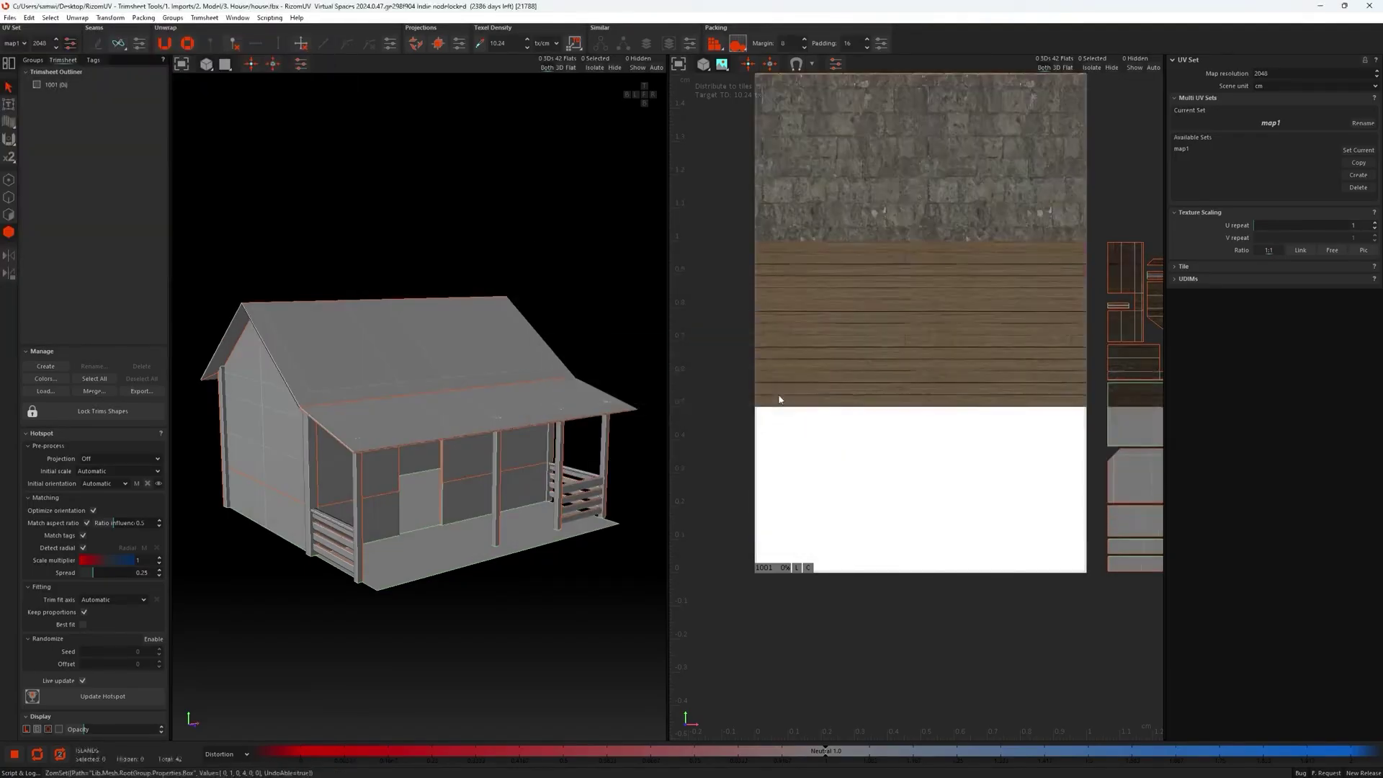
Tag the house's wall islands and a second selected set of islands.
{"action": "right_click", "coordinate": [531, 375]}
{"action": "left_click", "coordinate": [661, 487]}
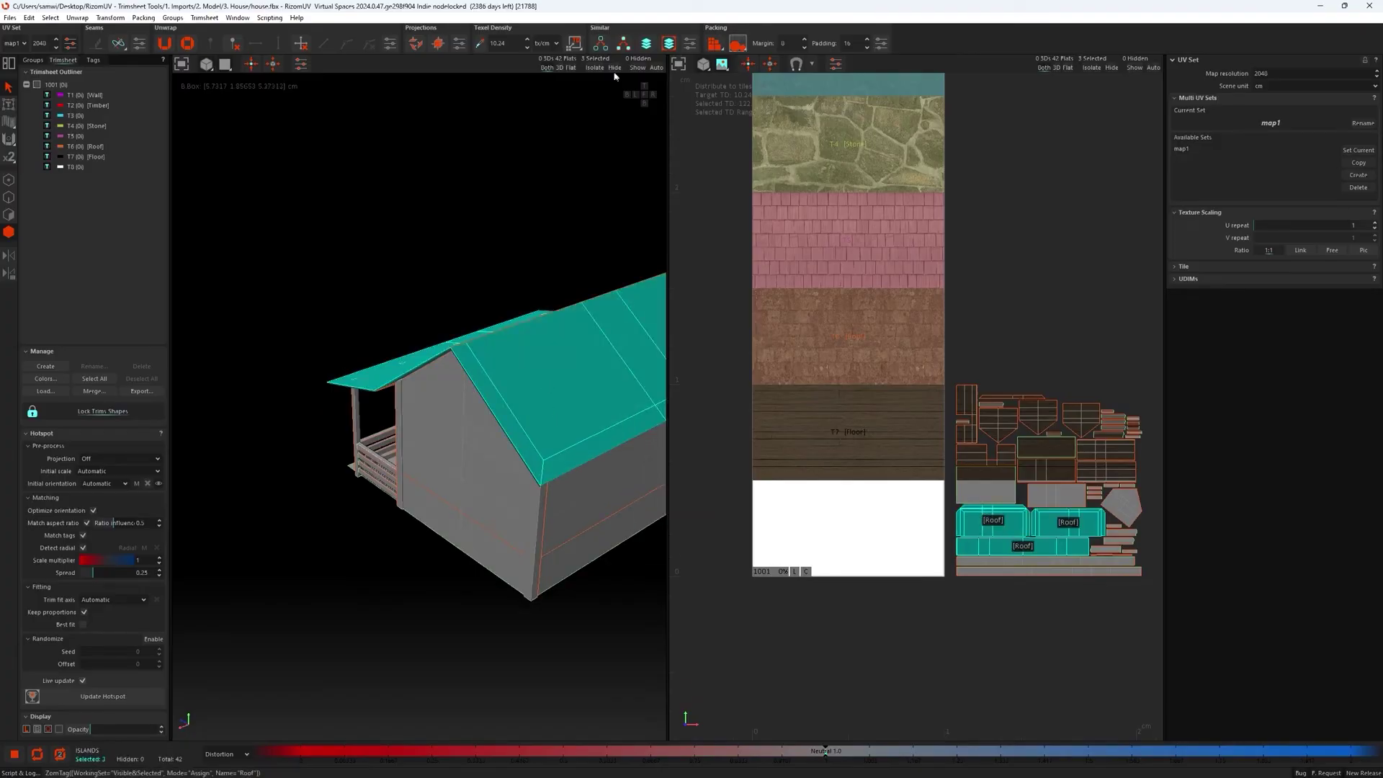
{"action": "left_click", "coordinate": [581, 363]}
{"action": "right_click", "coordinate": [386, 417]}
{"action": "left_click", "coordinate": [547, 548]}
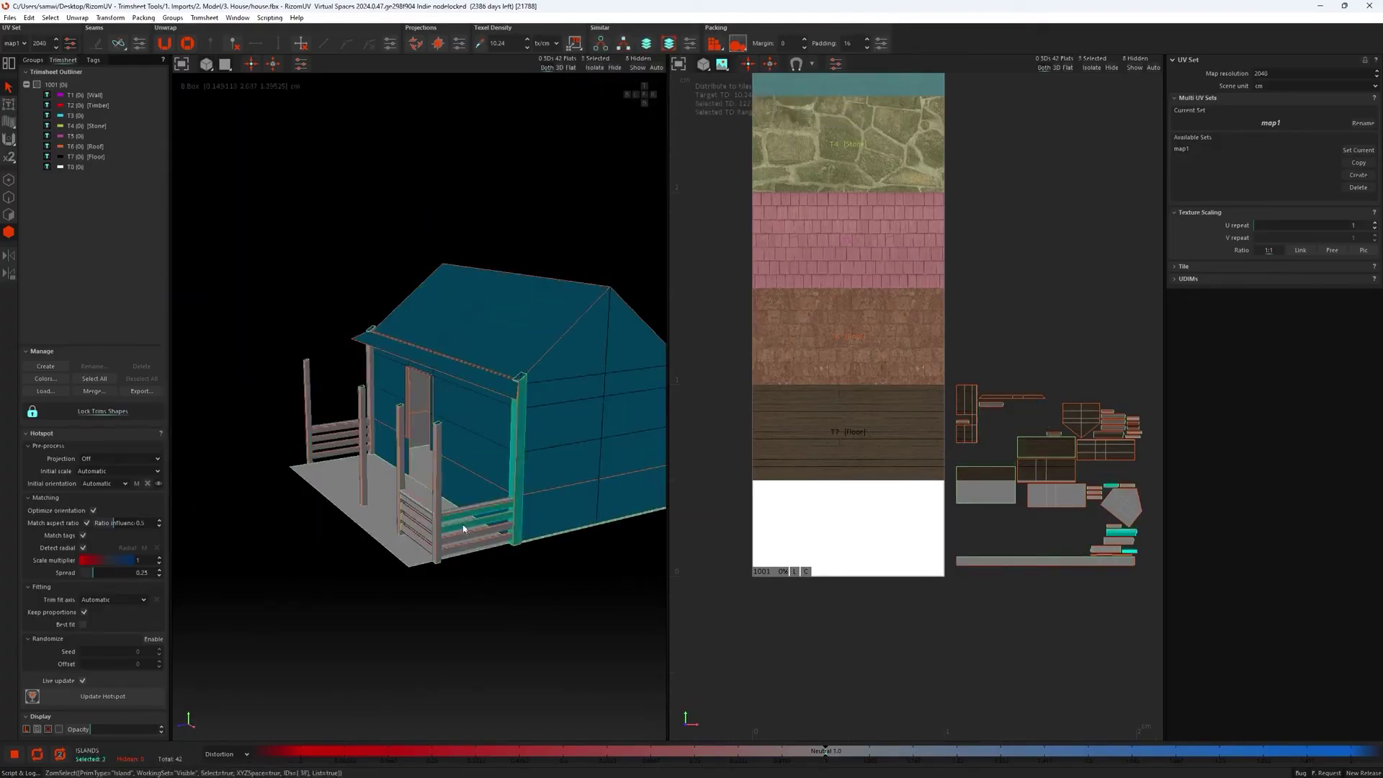
Hide the porch posts, tag the floor islands, then unhide all islands.
{"action": "left_click_drag", "start_coordinate": [548, 548], "coordinate": [516, 428], "text": "alt"}
{"action": "key", "text": "h"}
{"action": "left_click", "coordinate": [403, 468]}
{"action": "right_click", "coordinate": [397, 405]}
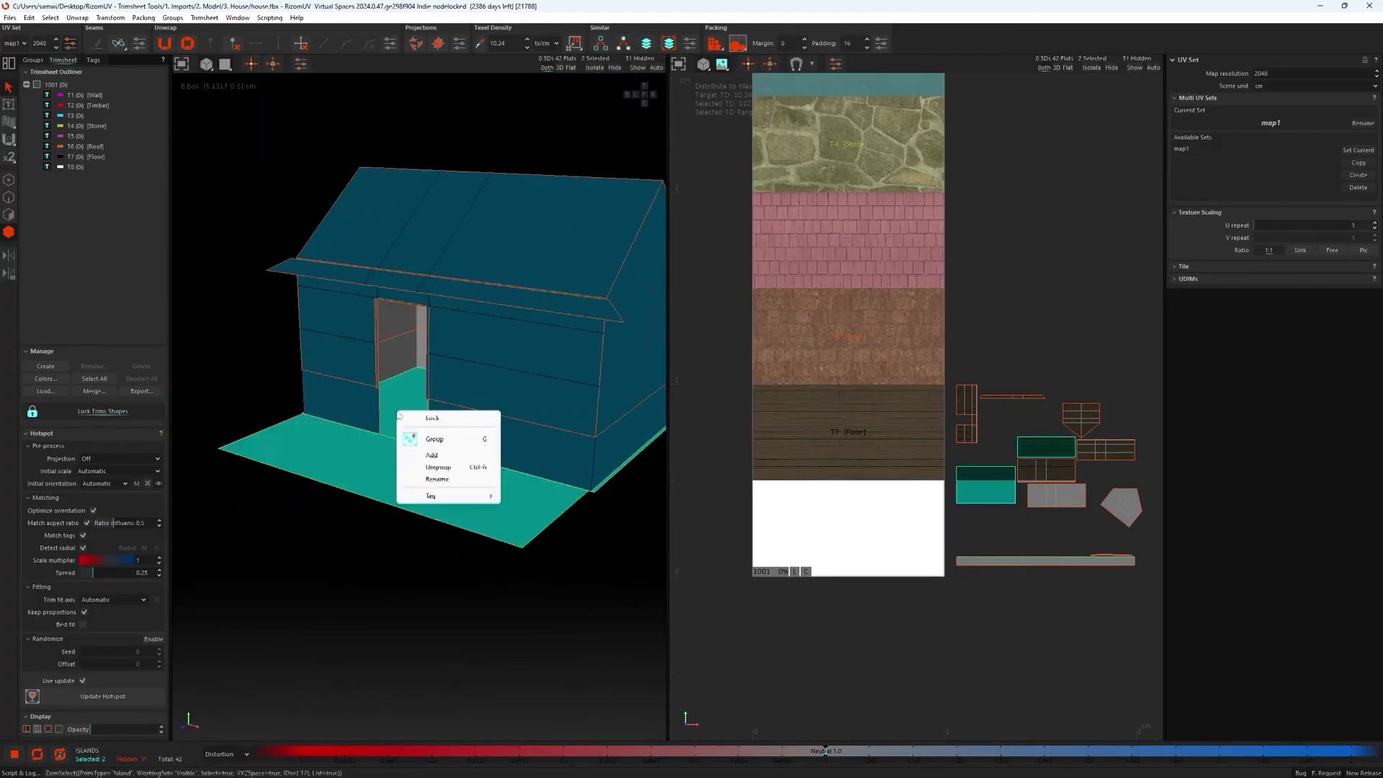
{"action": "left_click", "coordinate": [451, 430]}
{"action": "key", "text": "h"}
{"action": "key", "text": "h"}
{"action": "key", "text": "h"}
{"action": "key", "text": "h"}
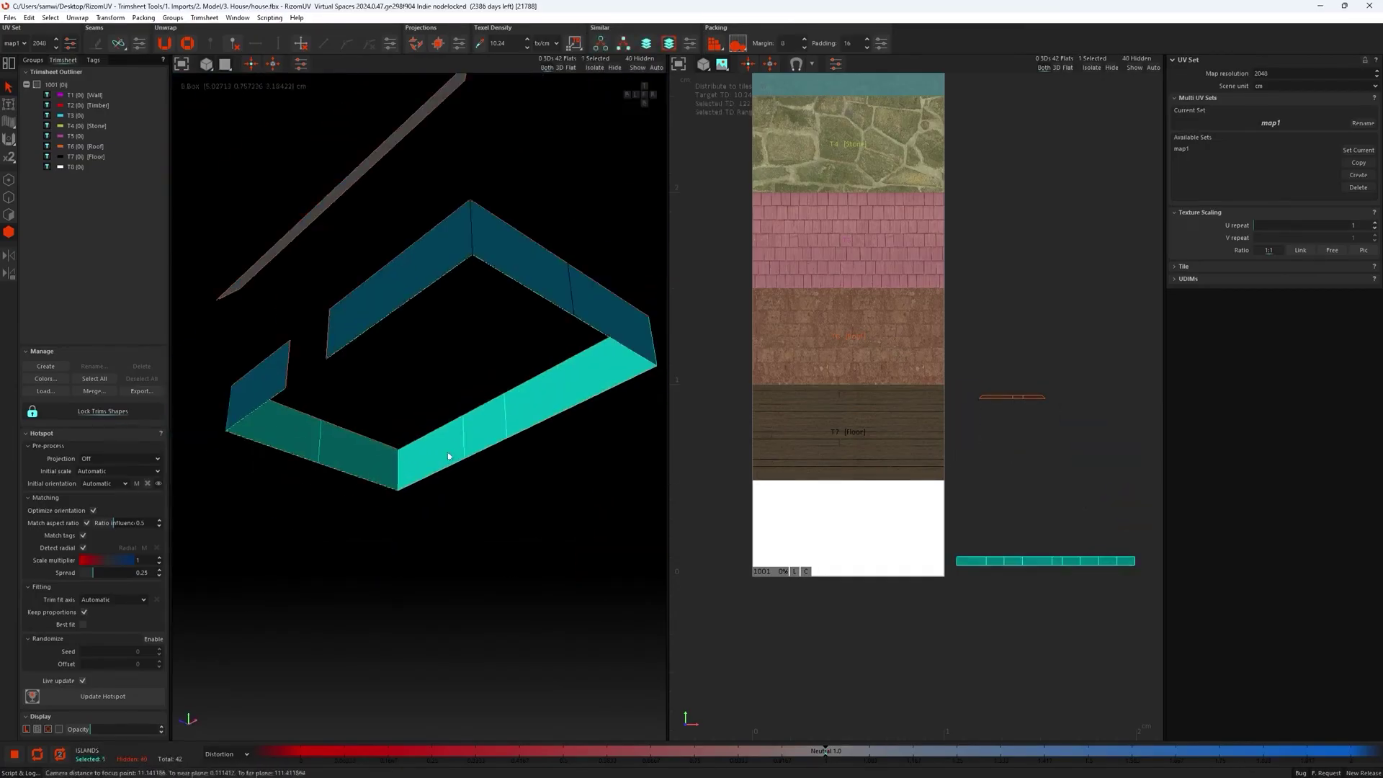
{"action": "key", "text": "u"}
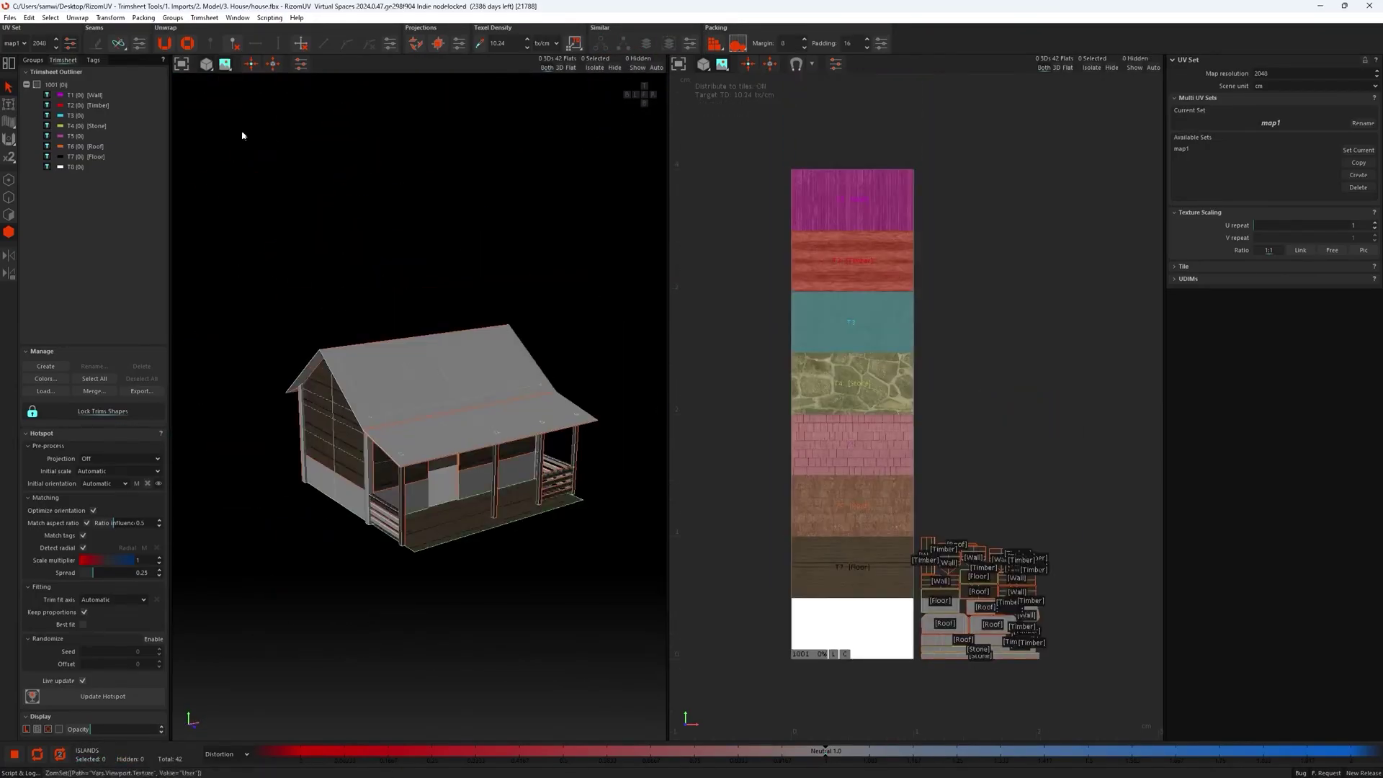
{"action": "left_click", "coordinate": [225, 64]}
{"action": "middle_click_drag", "start_coordinate": [433, 458], "coordinate": [370, 438]}
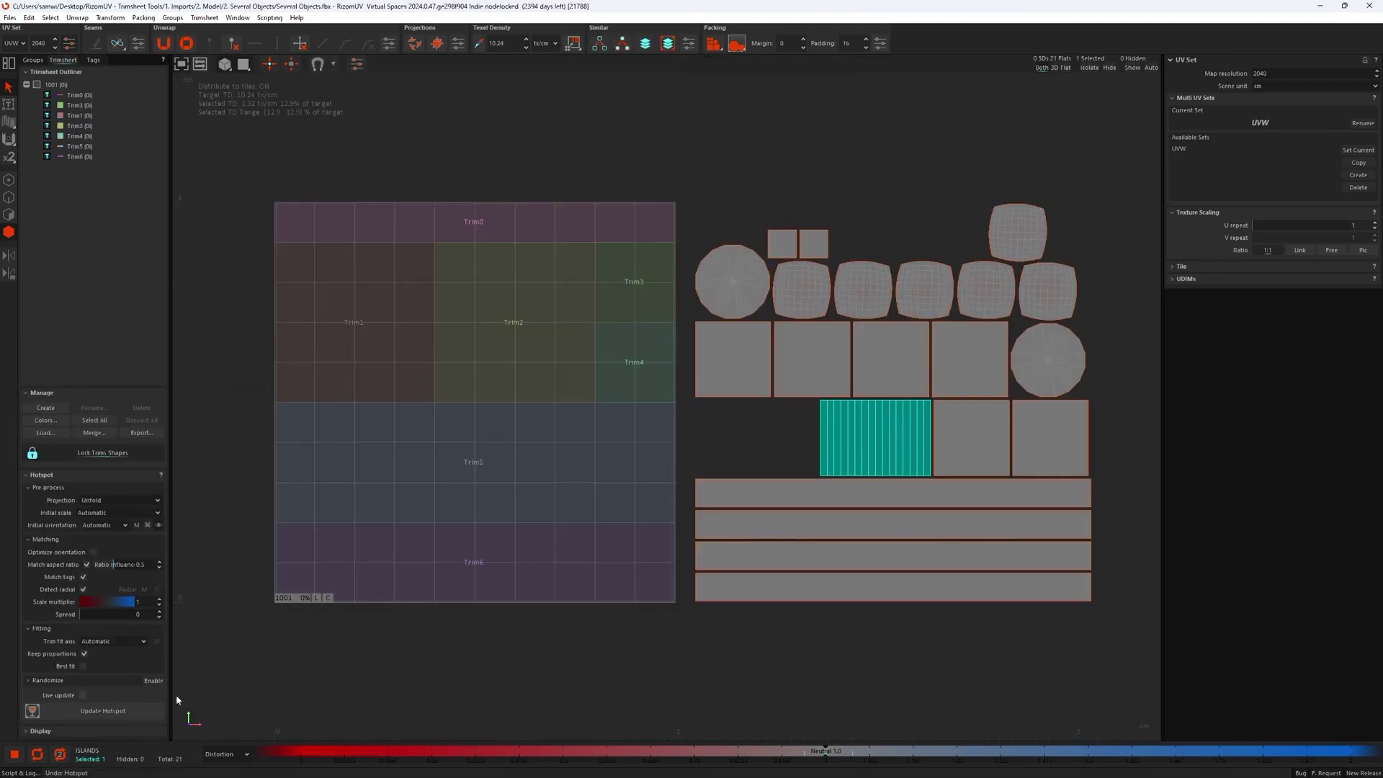
Try Update Hotspot, undo it, and fit three selected islands onto trims.
{"action": "left_click", "coordinate": [103, 710]}
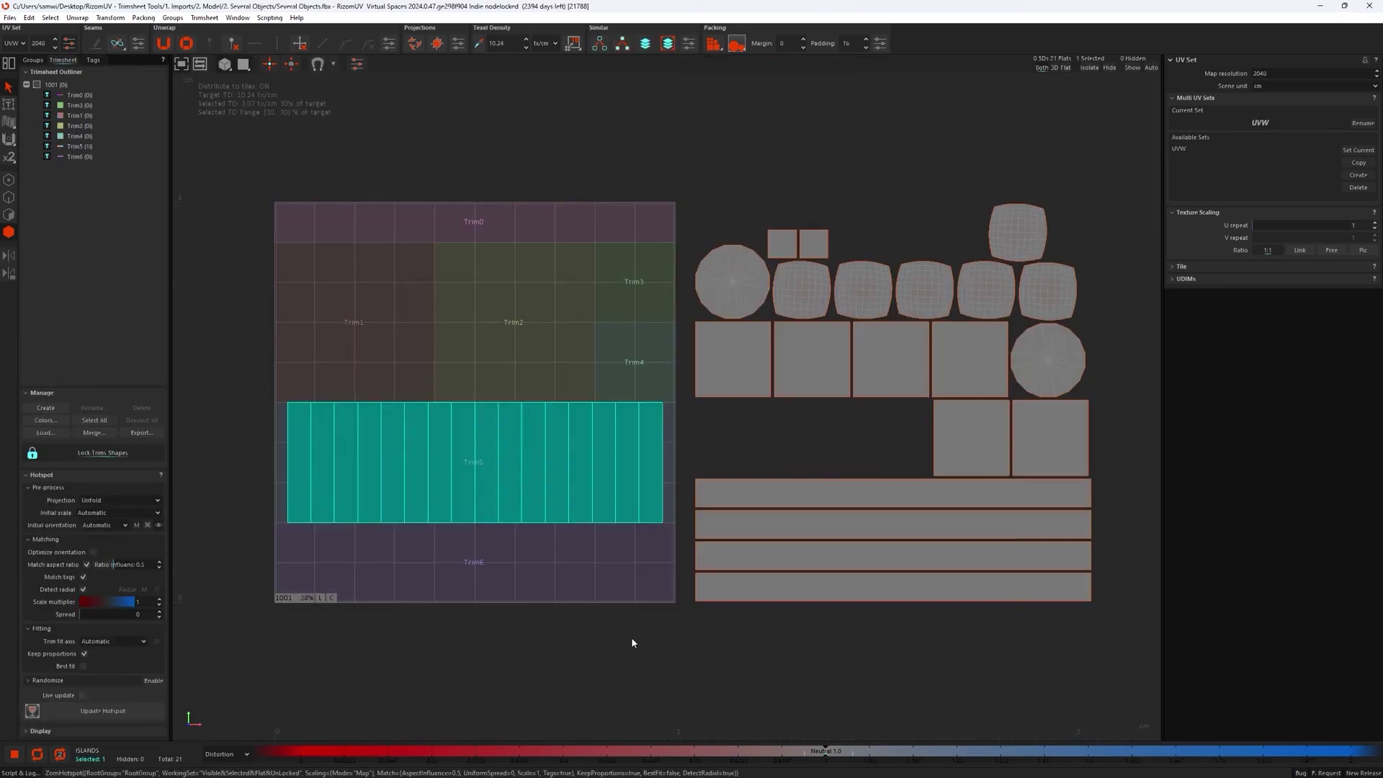
{"action": "key", "text": "ctrl+z"}
{"action": "left_click", "coordinate": [819, 250]}
{"action": "left_click", "coordinate": [726, 293], "text": "shift"}
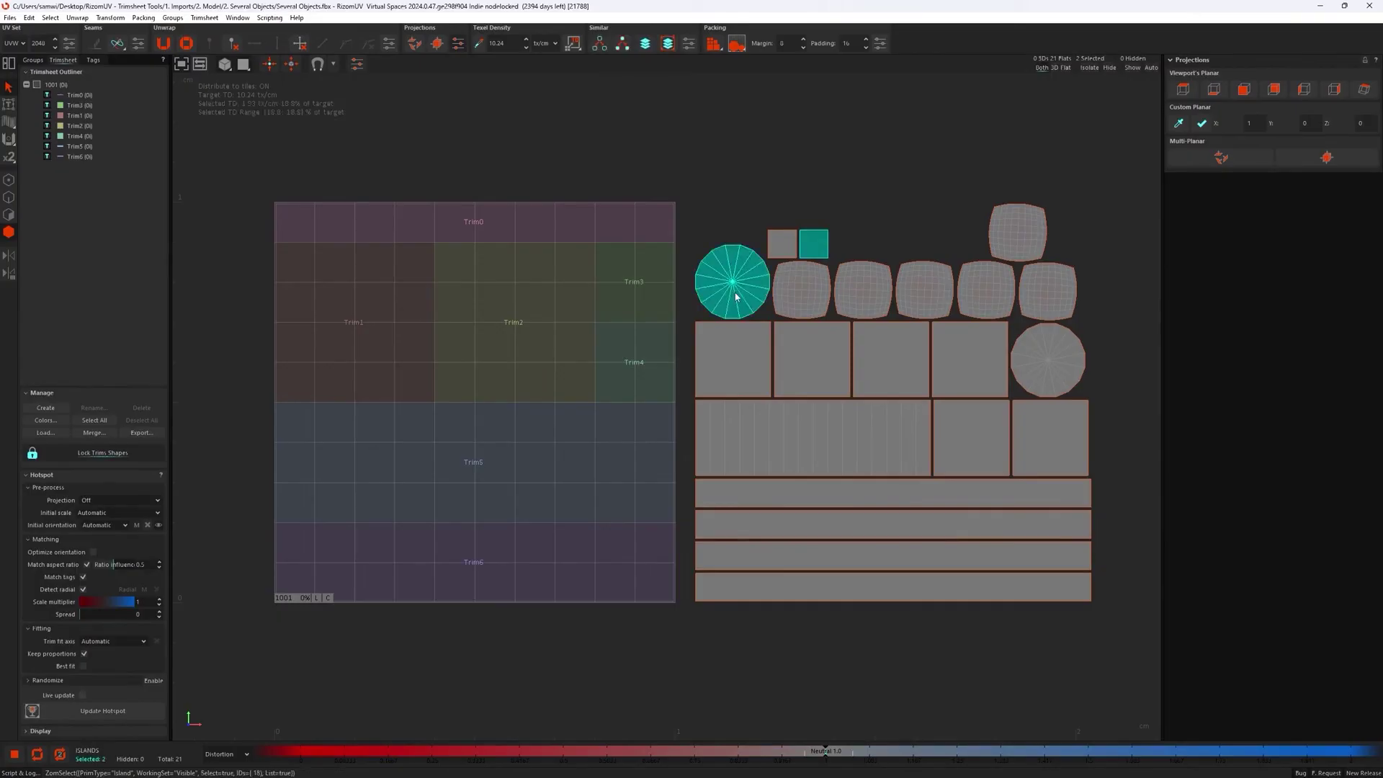
{"action": "left_click", "coordinate": [783, 434], "text": "shift"}
{"action": "left_click", "coordinate": [103, 711]}
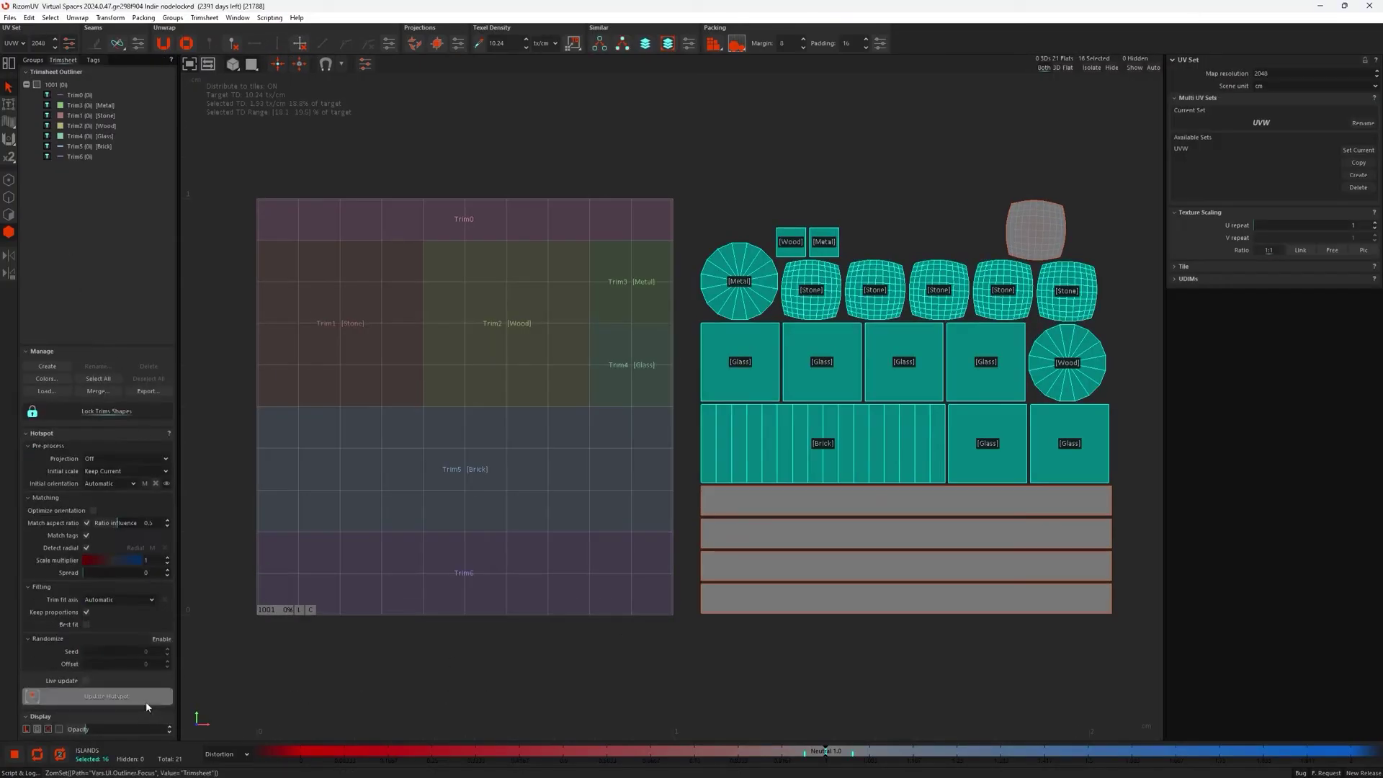
Fit the top and rounded islands onto Trim2, then fit all house UVs onto trims.
{"action": "left_click", "coordinate": [1104, 274]}
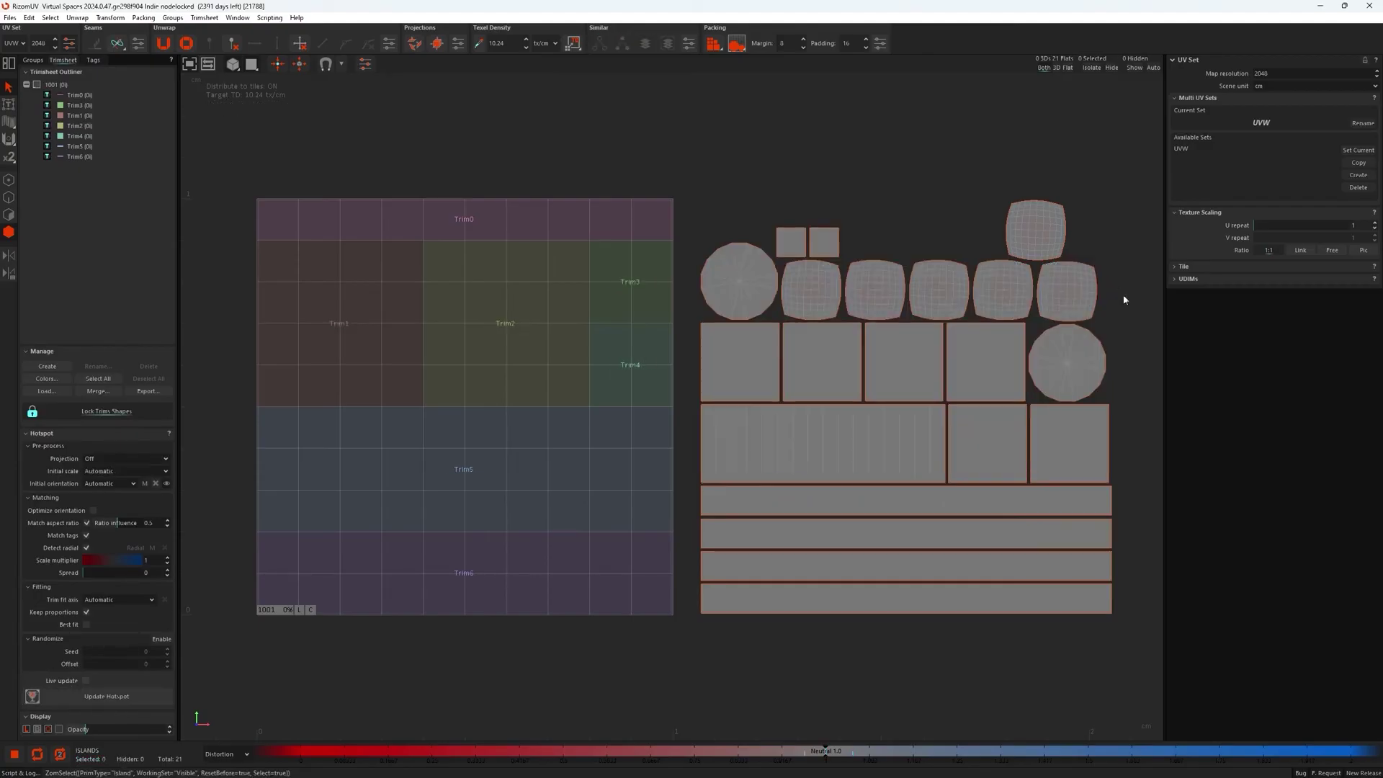
{"action": "left_click_drag", "start_coordinate": [1124, 297], "coordinate": [889, 227]}
{"action": "left_click", "coordinate": [809, 304], "text": "shift"}
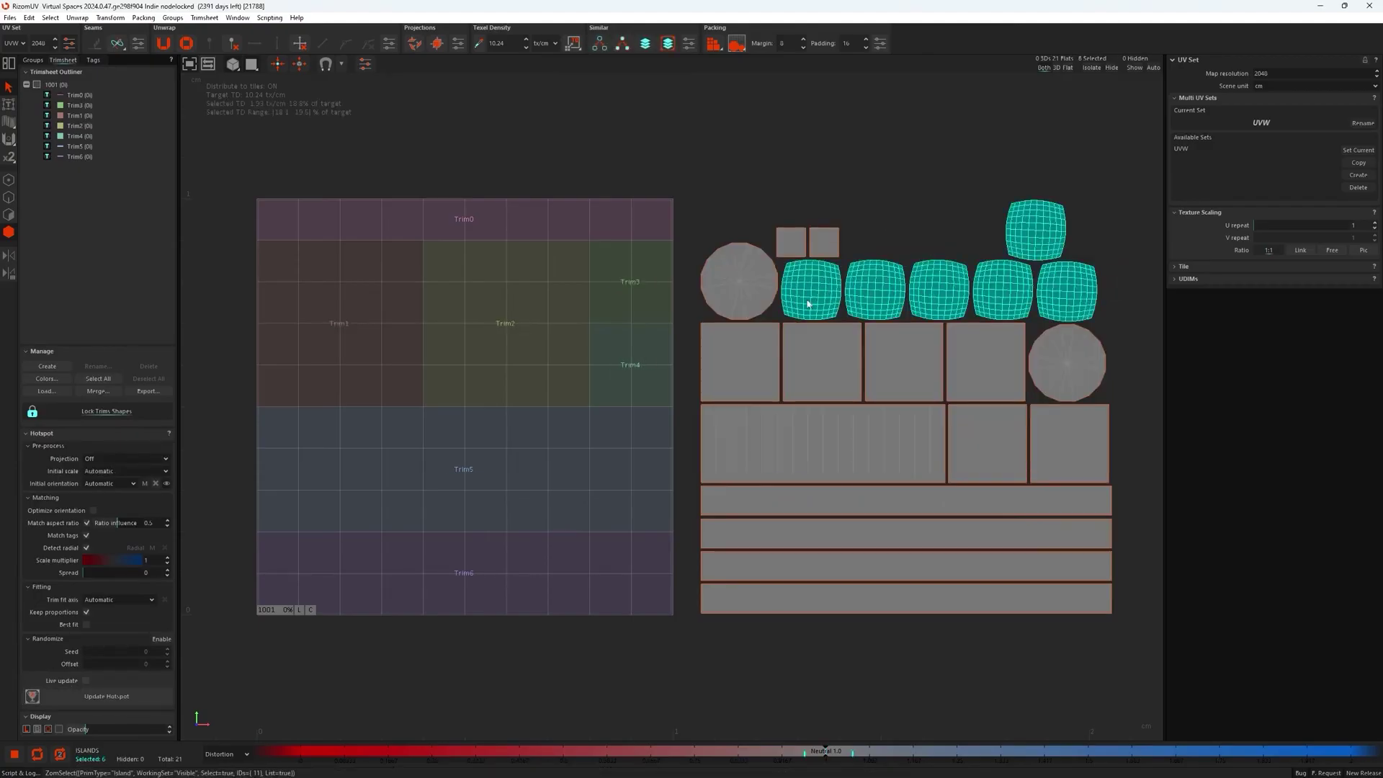
{"action": "left_click", "coordinate": [106, 696]}
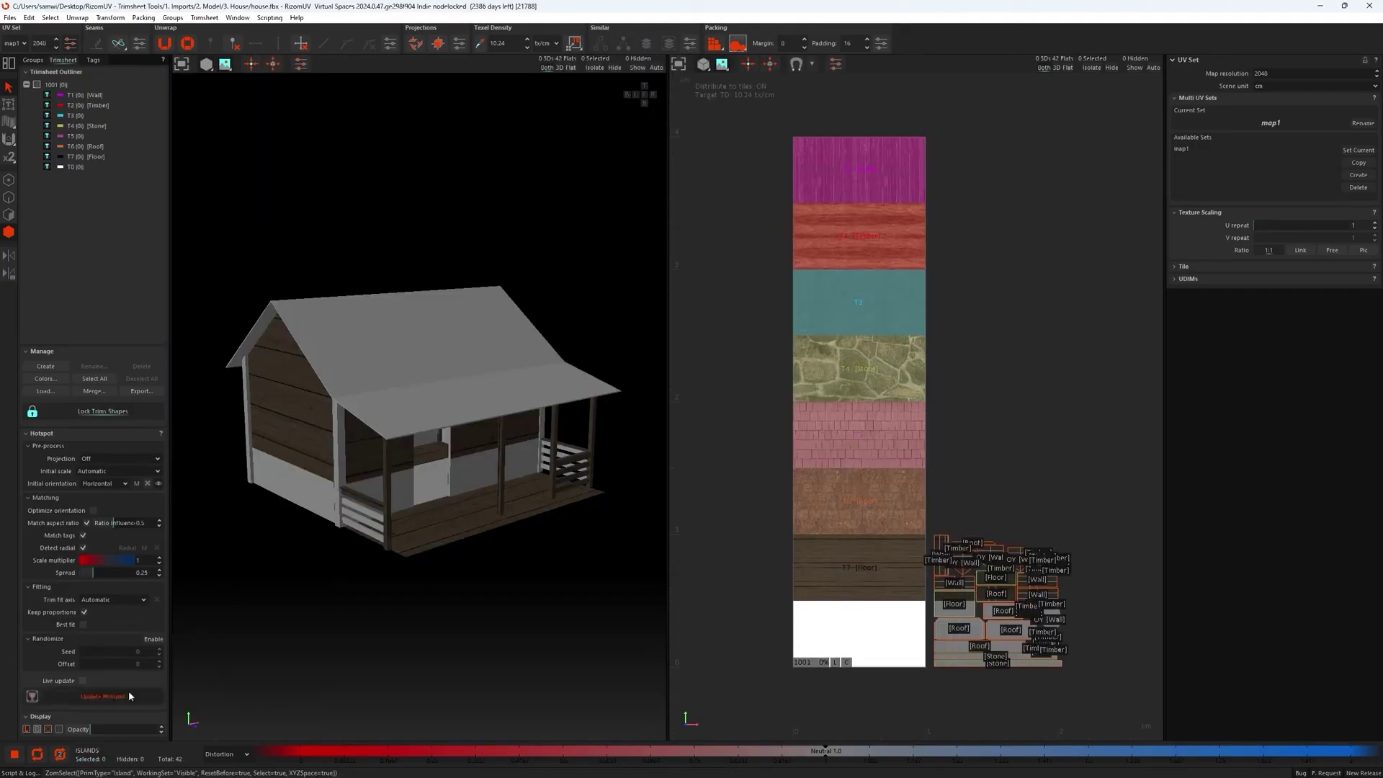
{"action": "left_click", "coordinate": [128, 691]}
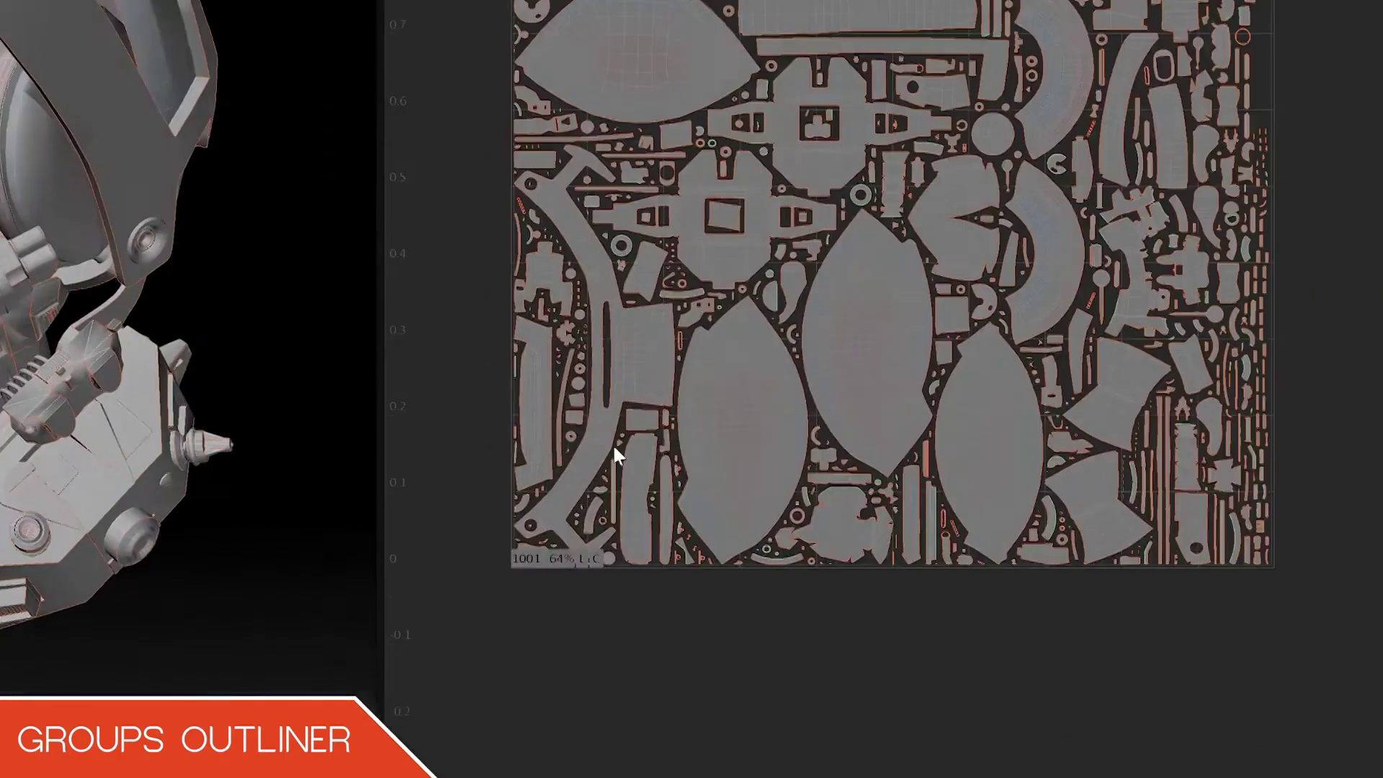
Group the selected leaf-shaped helmet islands.
{"action": "left_click", "coordinate": [818, 463]}
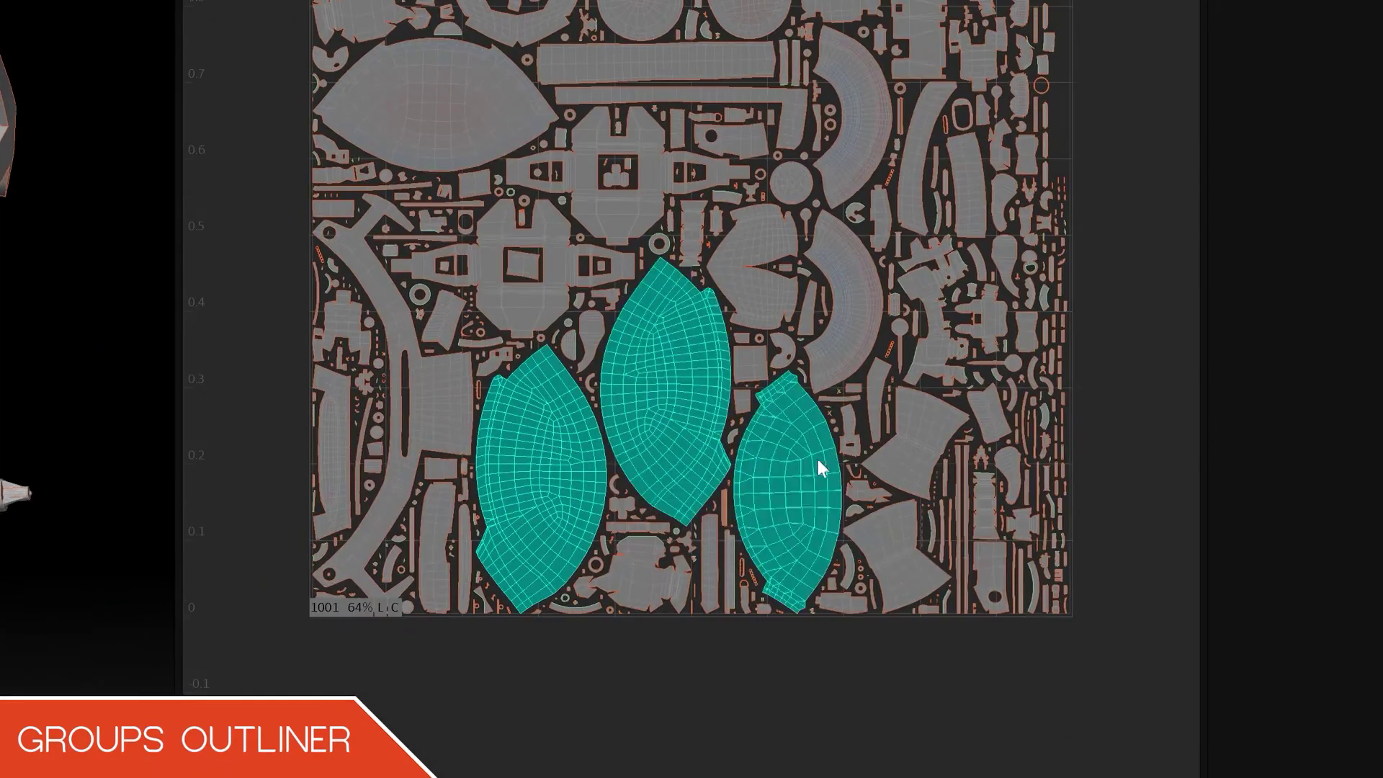
{"action": "left_click_drag", "start_coordinate": [392, 253], "coordinate": [656, 592]}
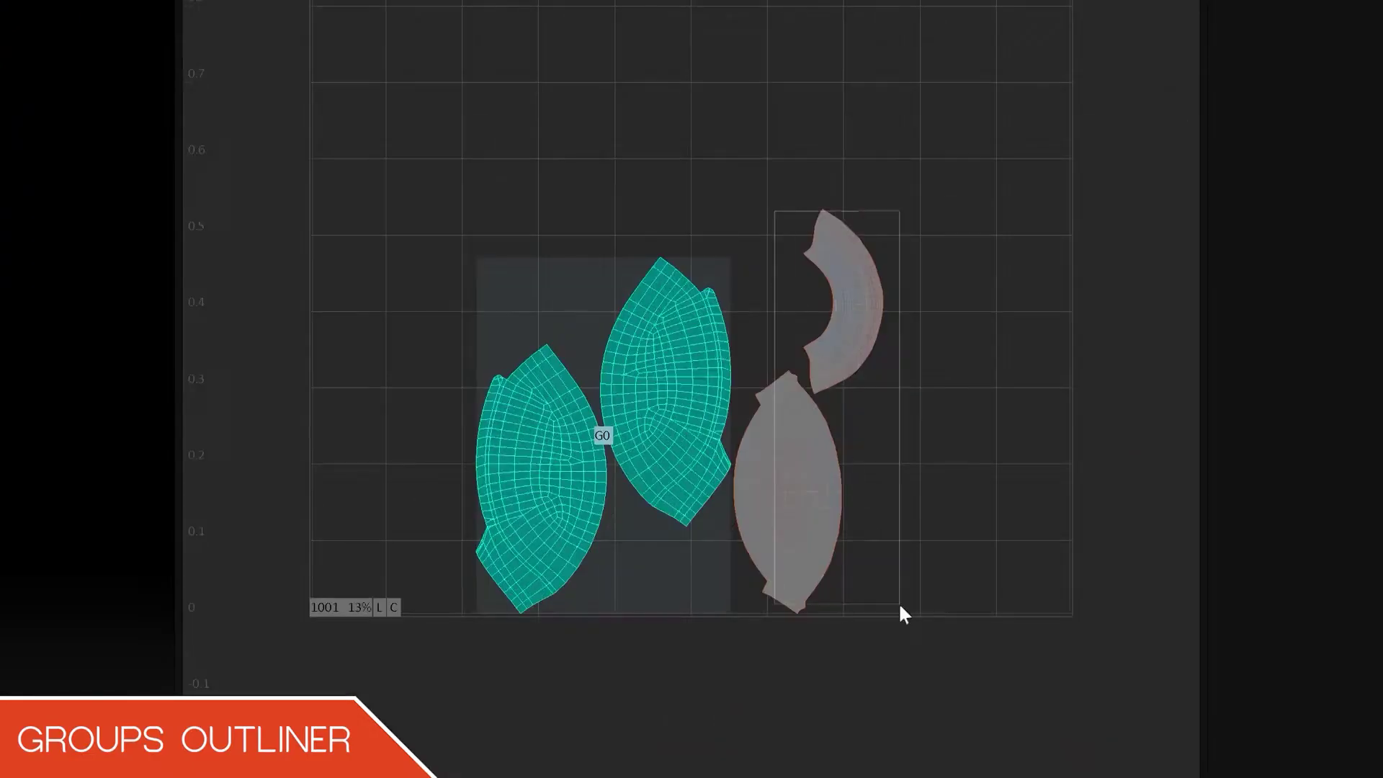
{"action": "key", "text": "ctrl+i"}
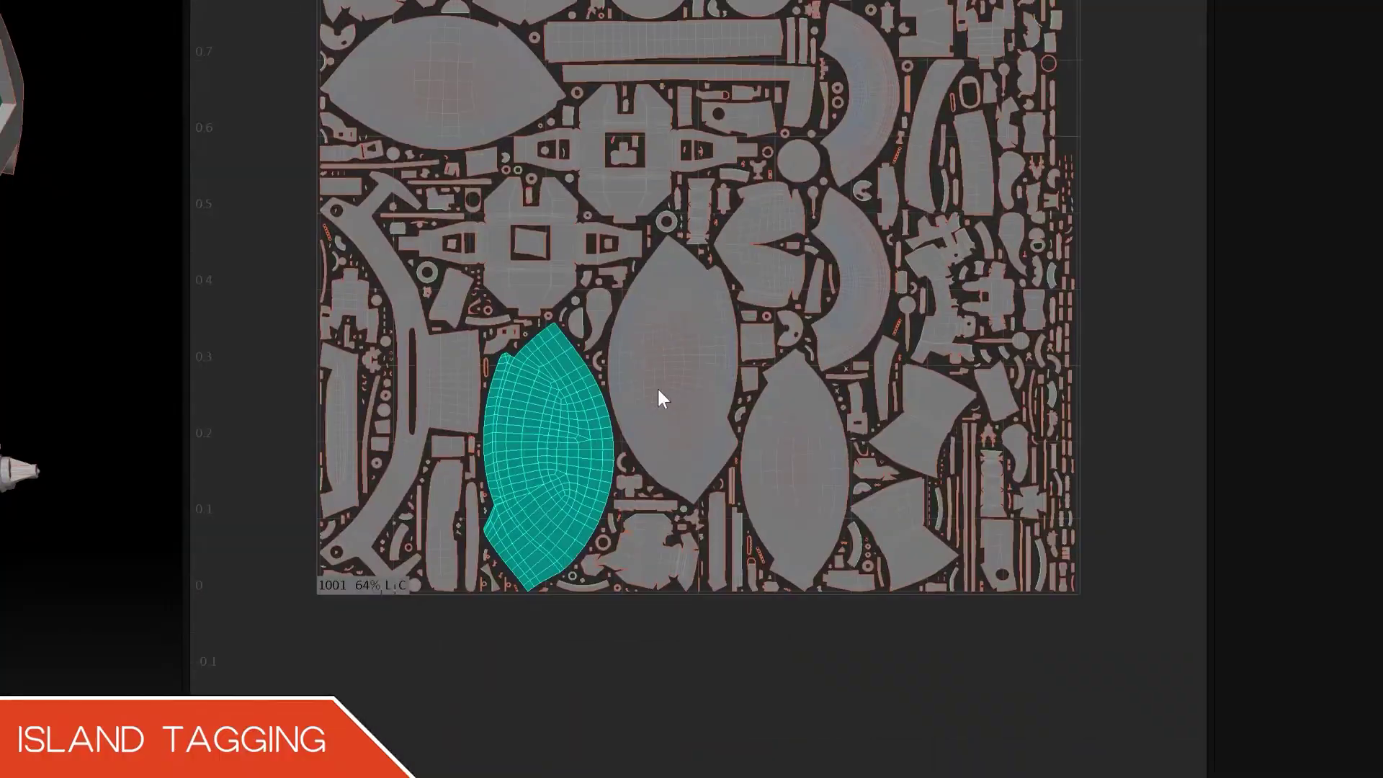
Add the arc and two more islands to the selection and tag them 'Example Tag'.
{"action": "left_click", "coordinate": [661, 396], "text": "shift"}
{"action": "left_click", "coordinate": [792, 403], "text": "shift"}
{"action": "left_click", "coordinate": [866, 295], "text": "shift"}
{"action": "right_click", "coordinate": [866, 295]}
{"action": "left_click", "coordinate": [1087, 436]}
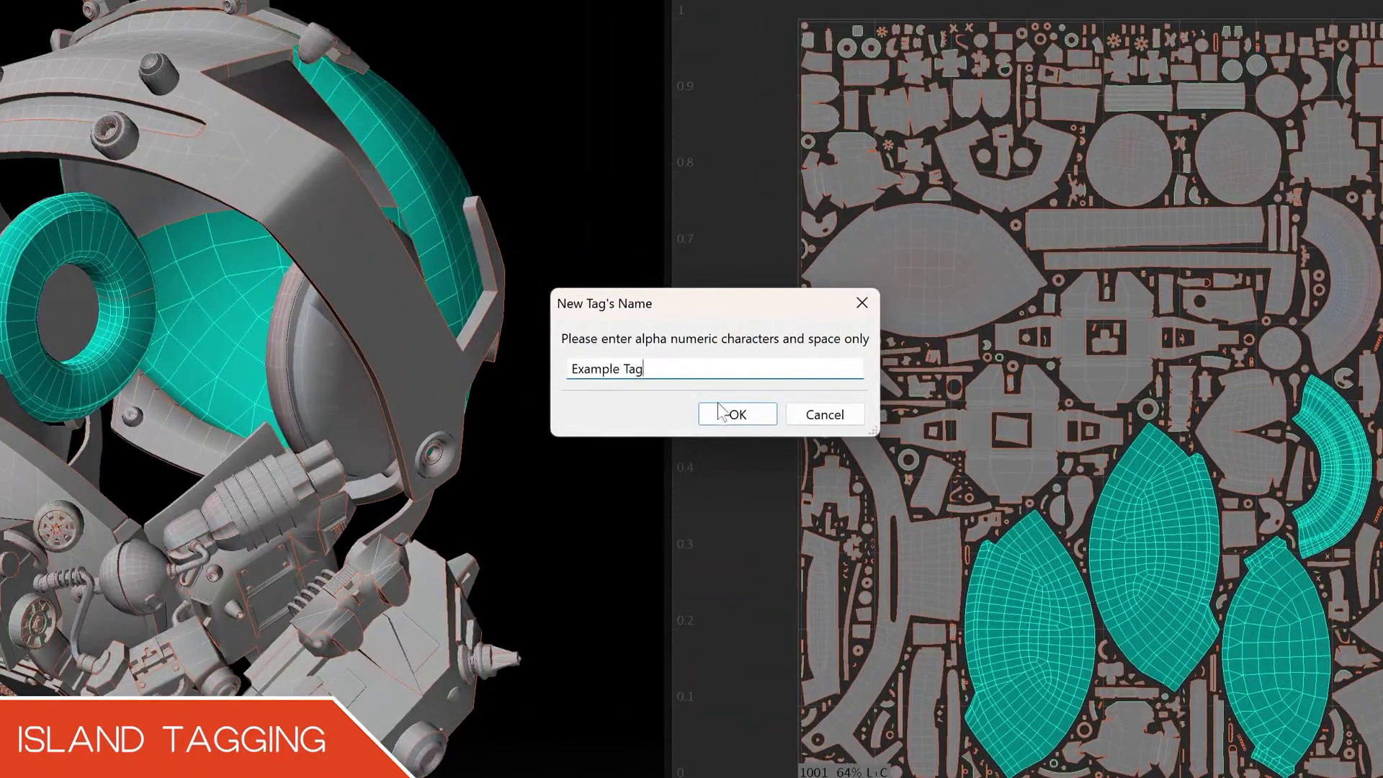
{"action": "left_click", "coordinate": [728, 414]}
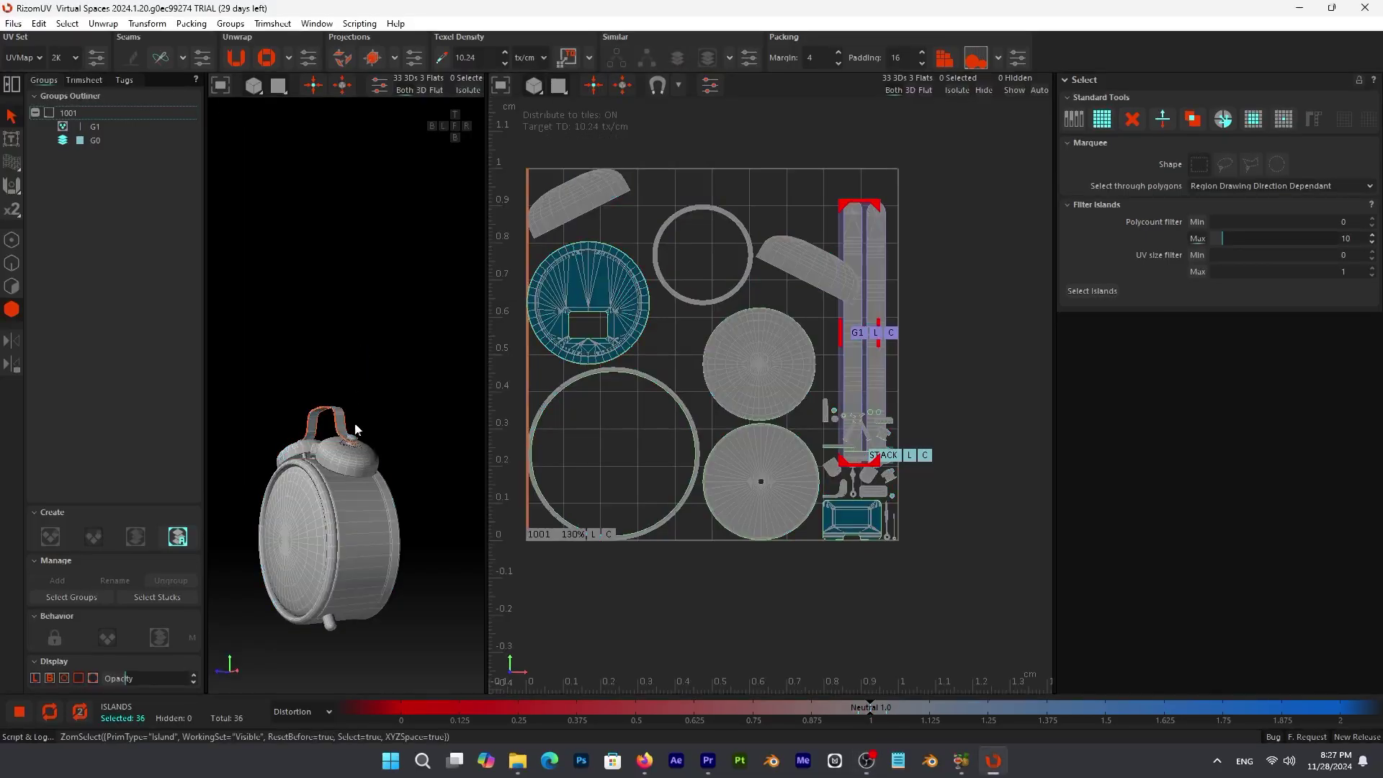
Pack all 36 clock islands into the tile and optimize them twice.
{"action": "key", "text": "ctrl+a"}
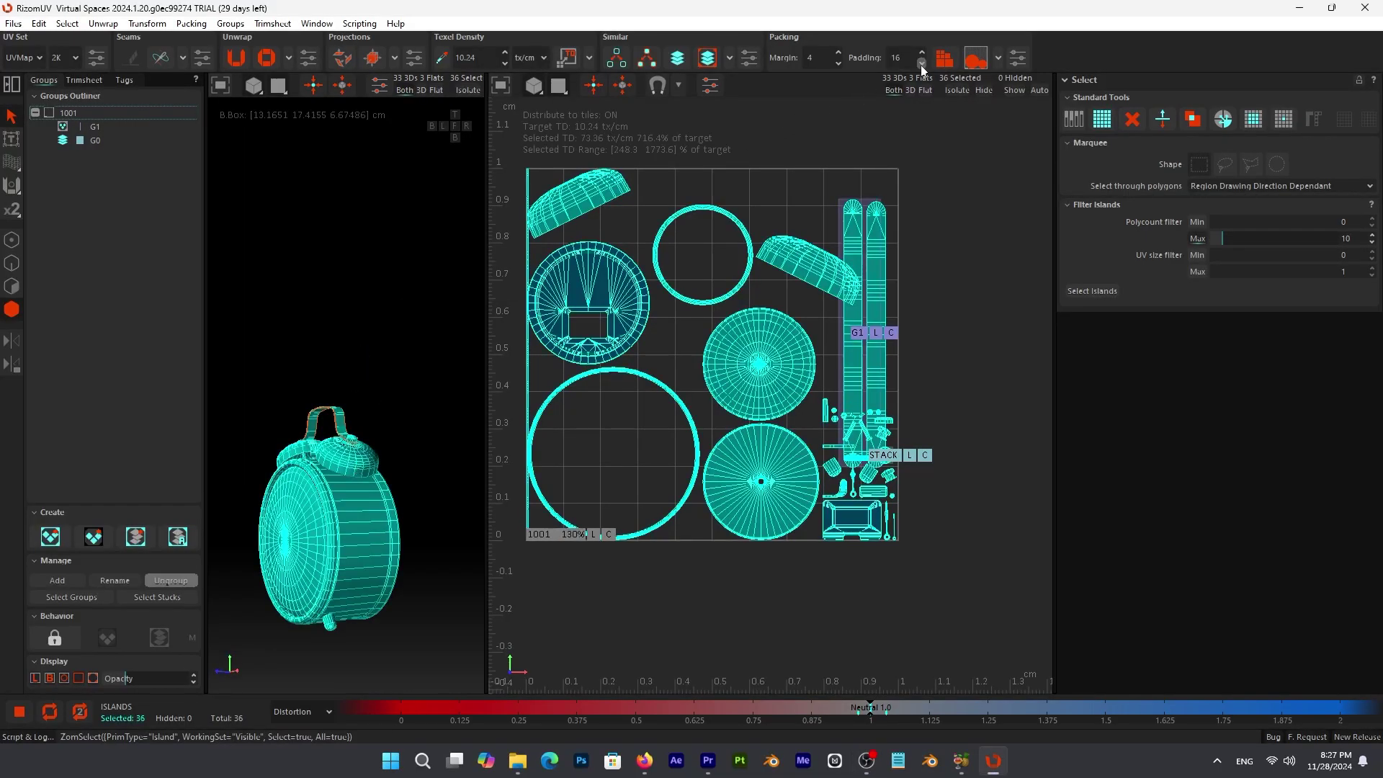
{"action": "left_click", "coordinate": [942, 60]}
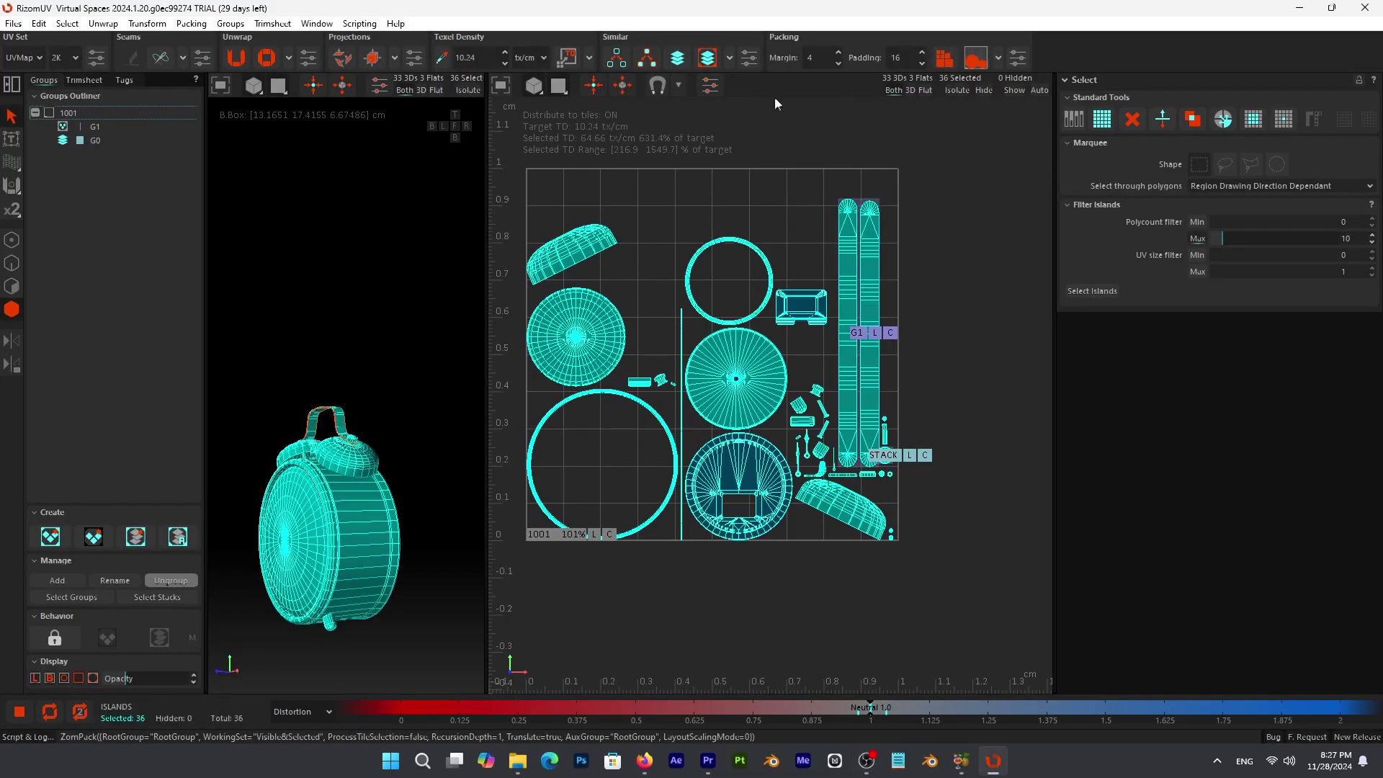
{"action": "left_click", "coordinate": [981, 62]}
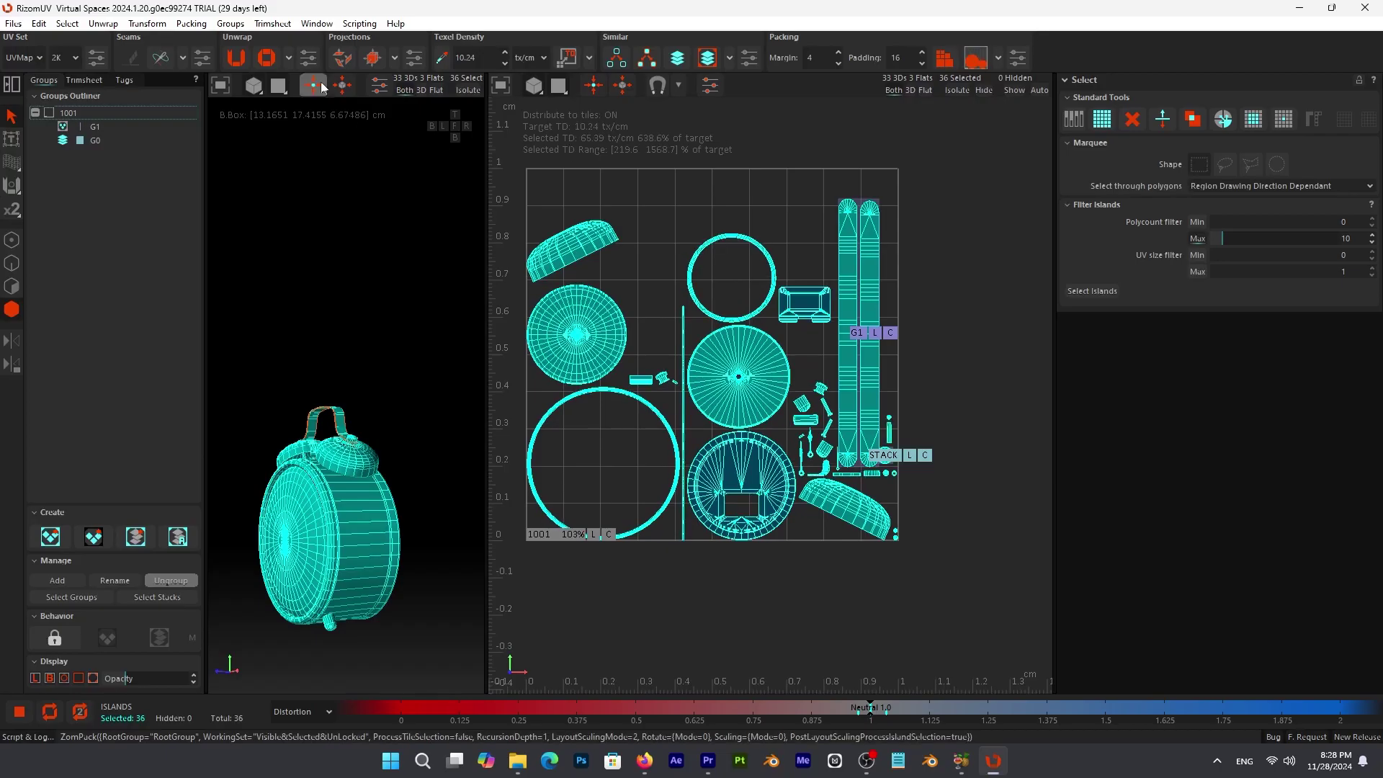
{"action": "left_click", "coordinate": [265, 59]}
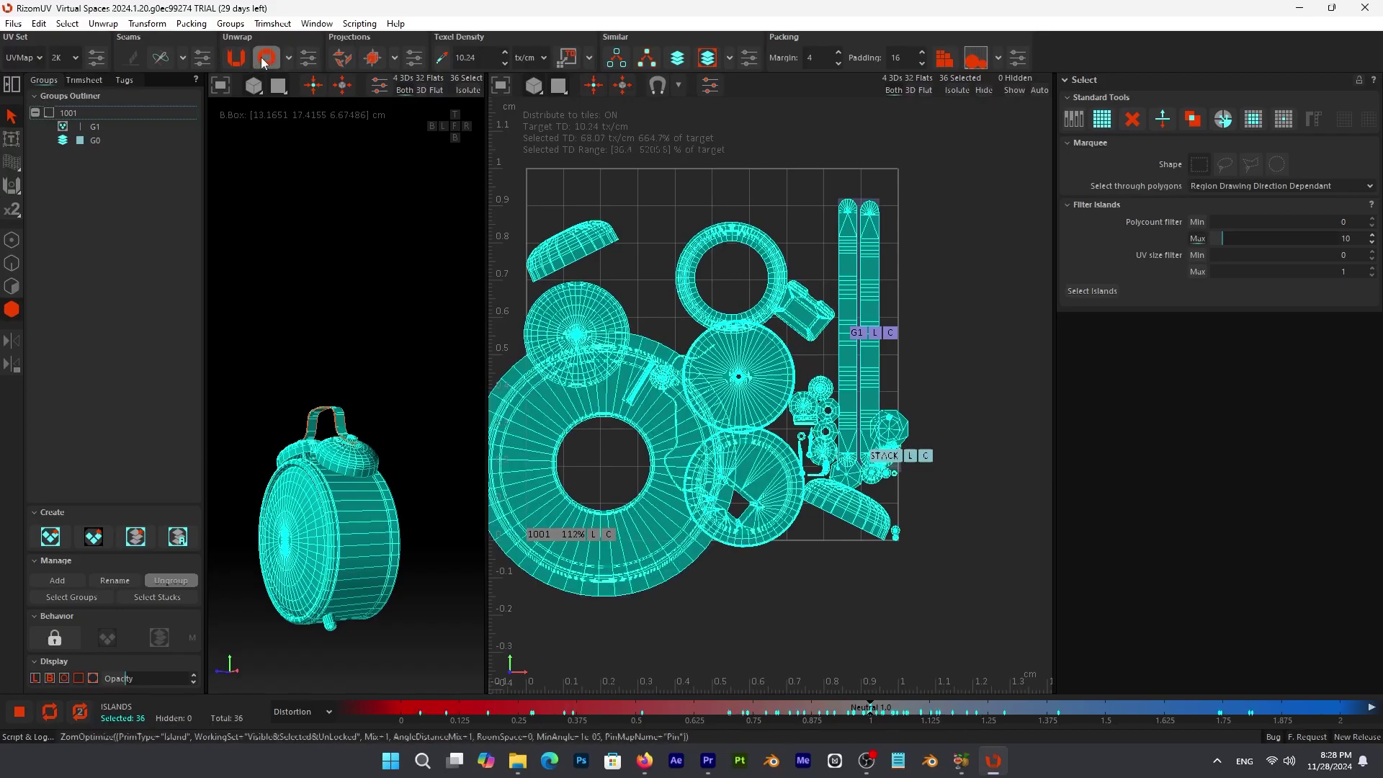
{"action": "left_click", "coordinate": [263, 60]}
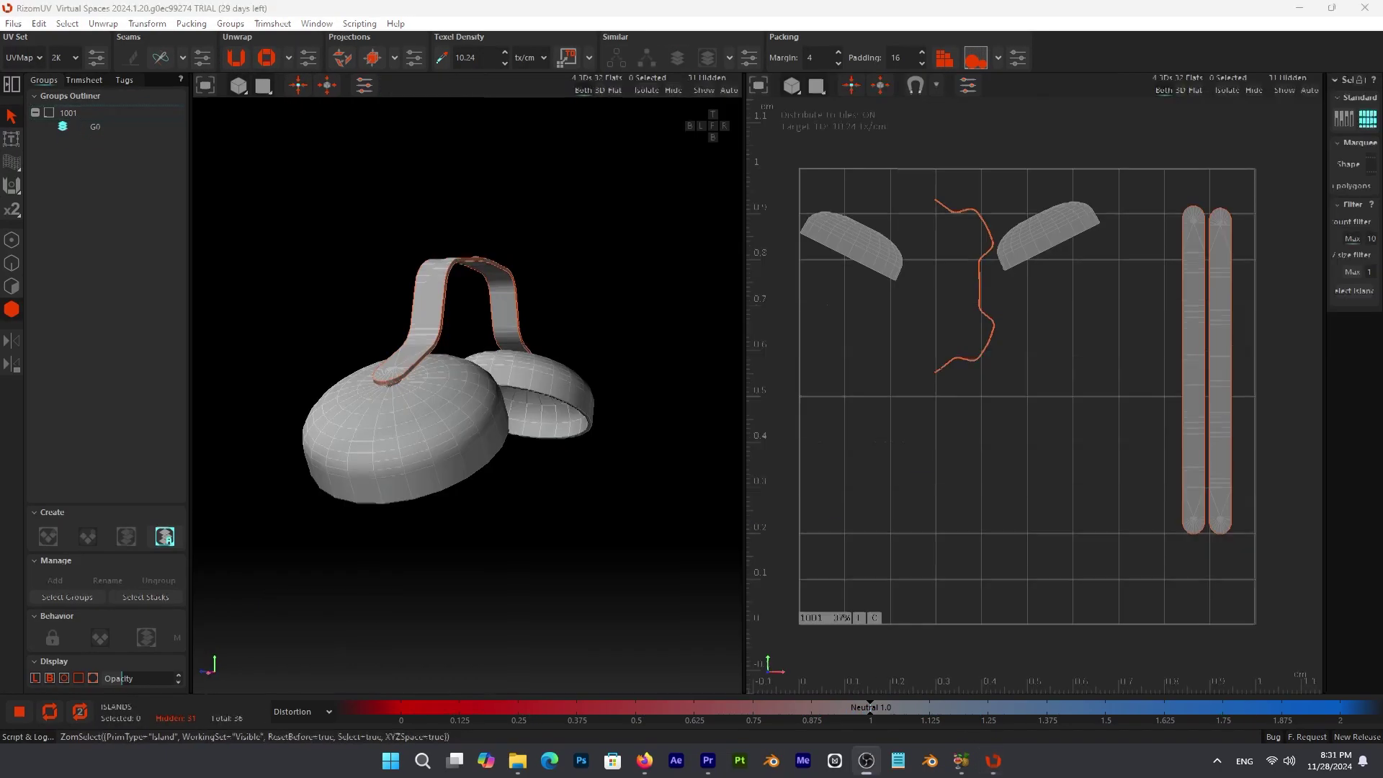
Cut seams along the cap rim edge loops and pack the unwrapped islands.
{"action": "left_click", "coordinate": [546, 438]}
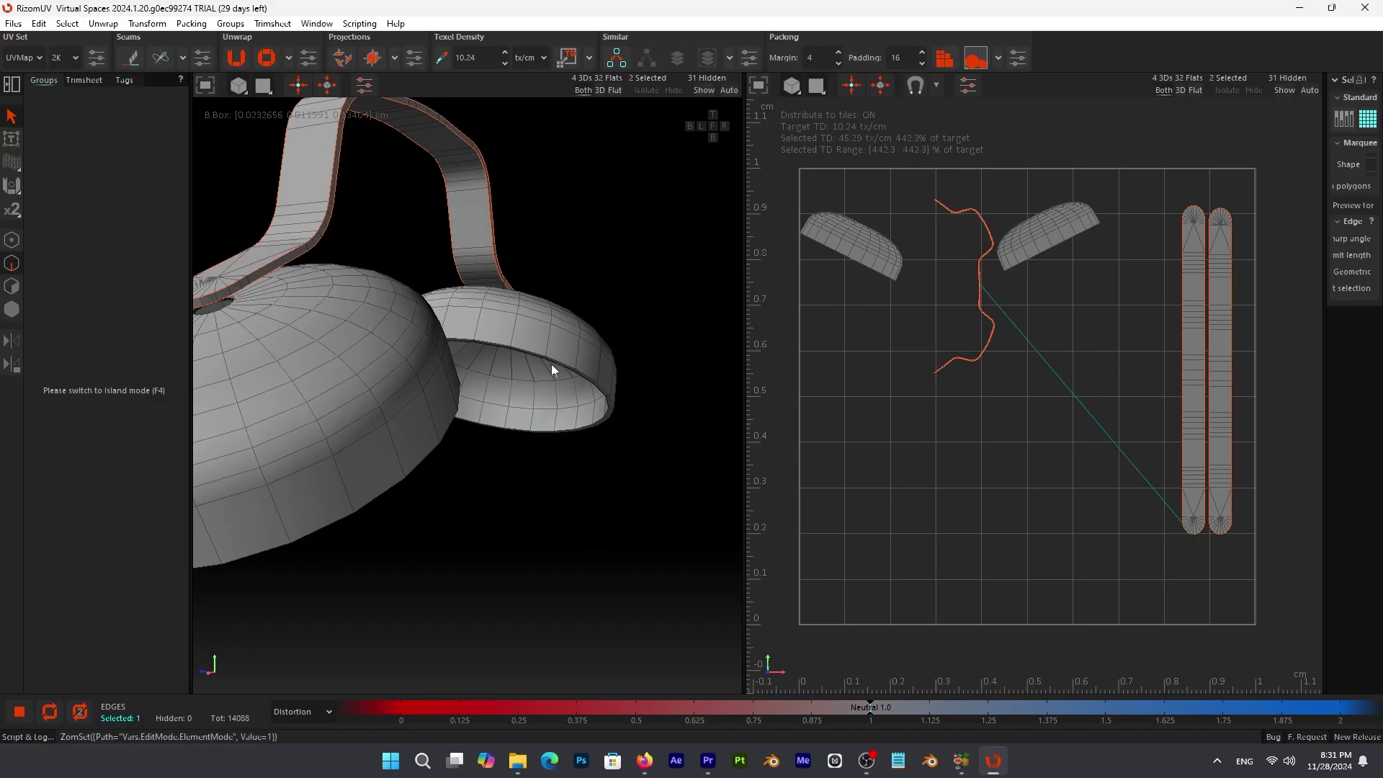
{"action": "double_click", "coordinate": [554, 366]}
{"action": "key", "text": "c"}
{"action": "left_click_drag", "start_coordinate": [553, 365], "coordinate": [483, 375], "text": "alt"}
{"action": "double_click", "coordinate": [482, 369]}
{"action": "left_click", "coordinate": [616, 58]}
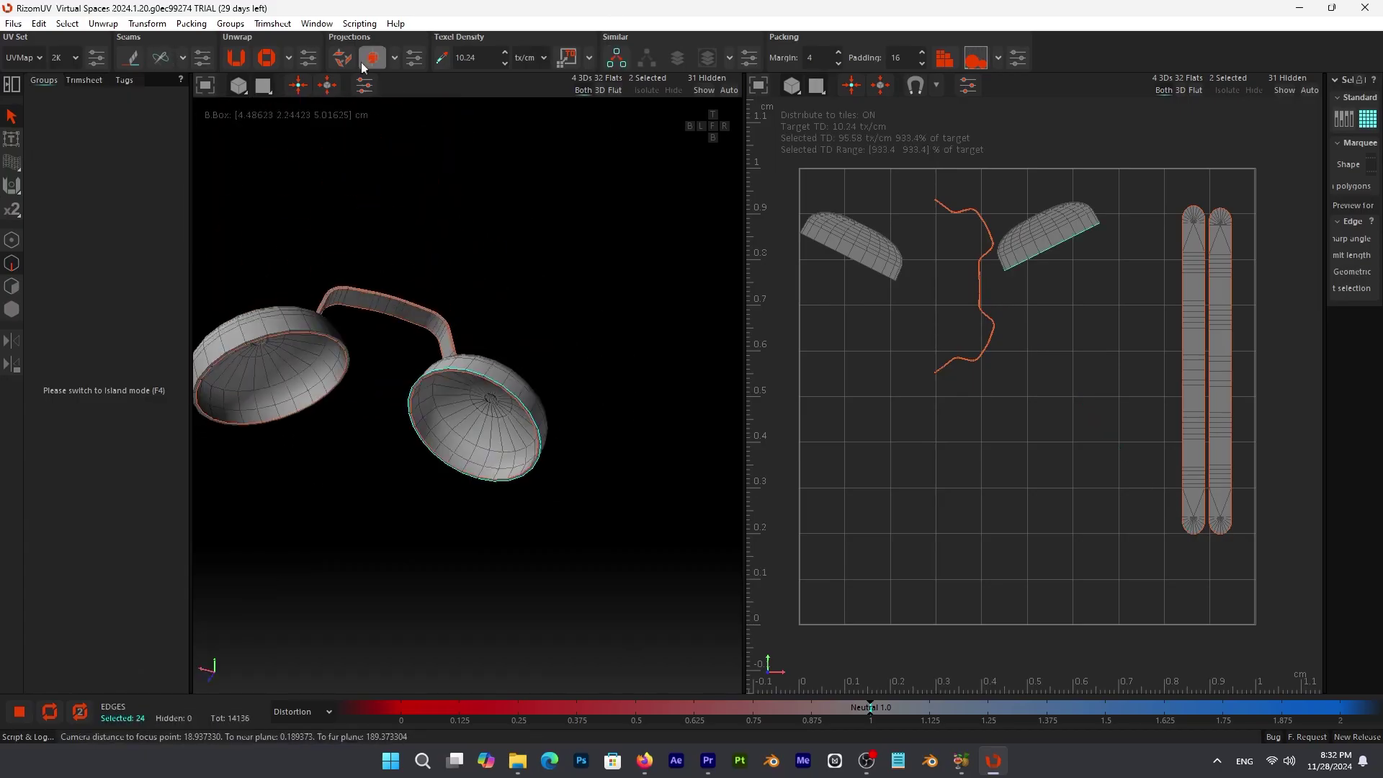
{"action": "left_click", "coordinate": [168, 63]}
{"action": "left_click_drag", "start_coordinate": [365, 322], "coordinate": [434, 384], "text": "alt"}
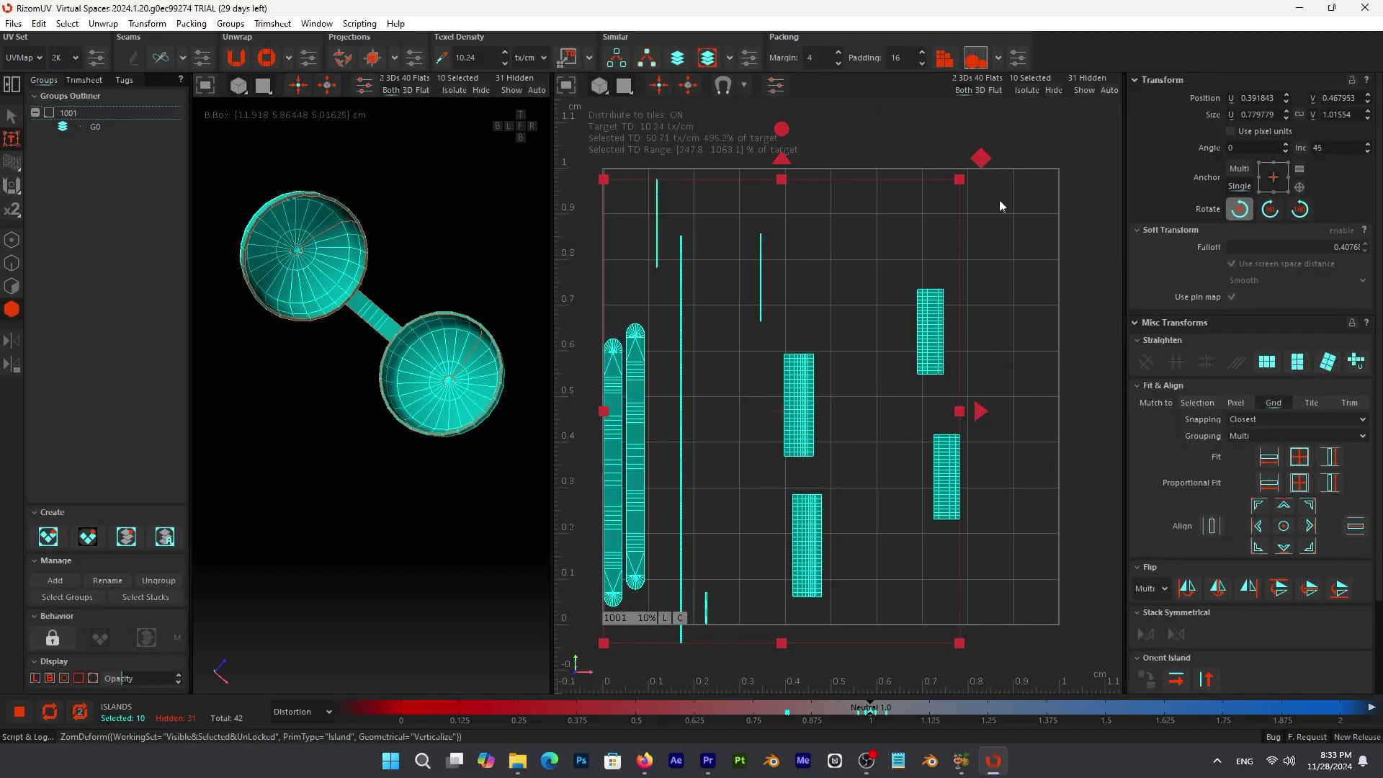
{"action": "left_click", "coordinate": [946, 59]}
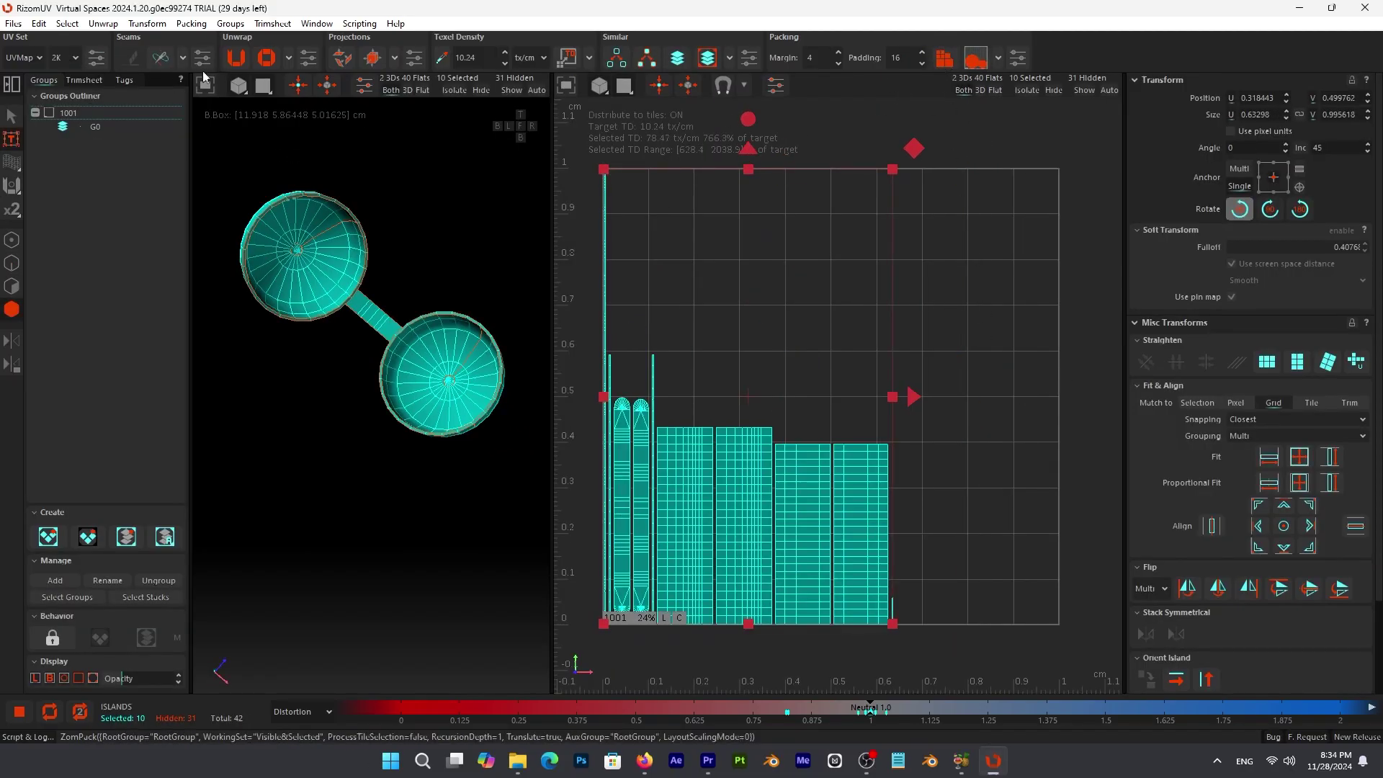
Optimize and repack the islands, then toggle luminant texture in the 3D view.
{"action": "left_click", "coordinate": [267, 60]}
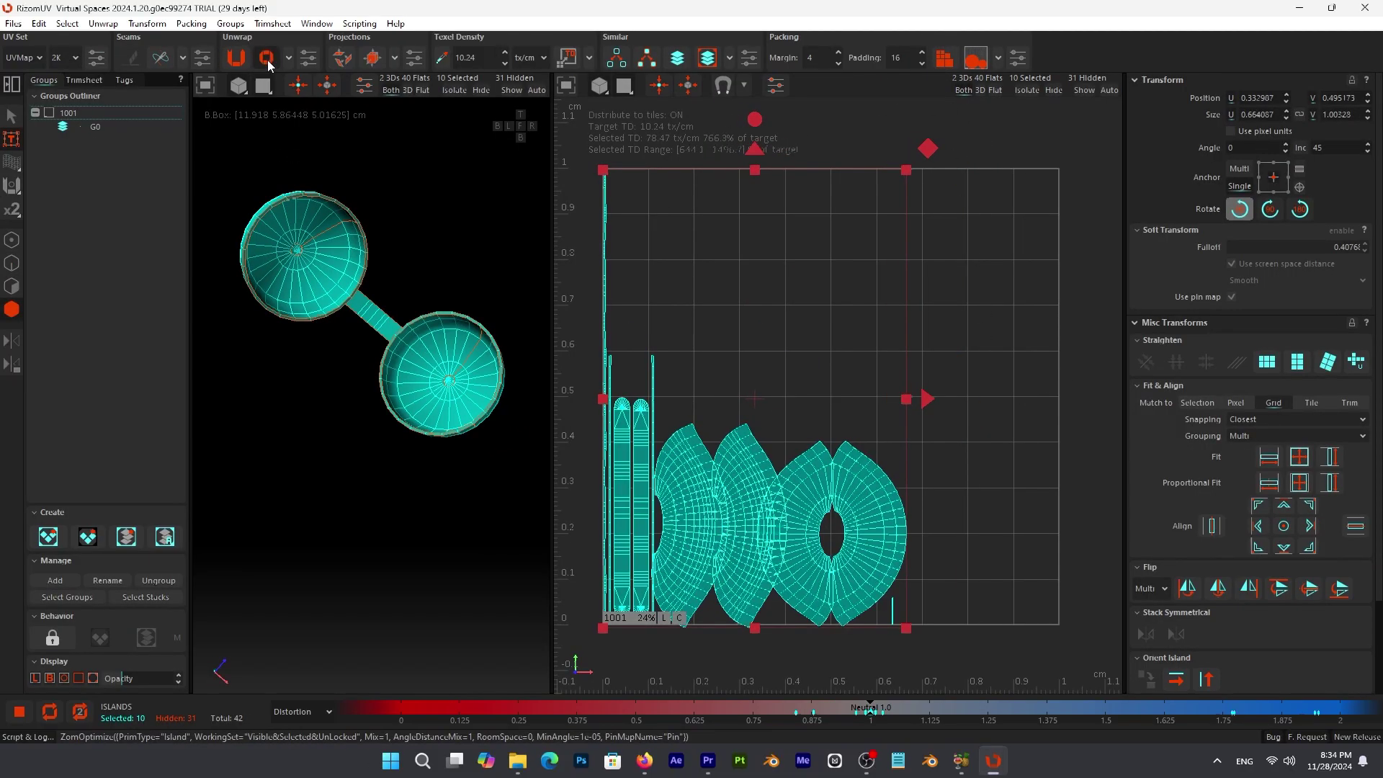
{"action": "left_click", "coordinate": [946, 59]}
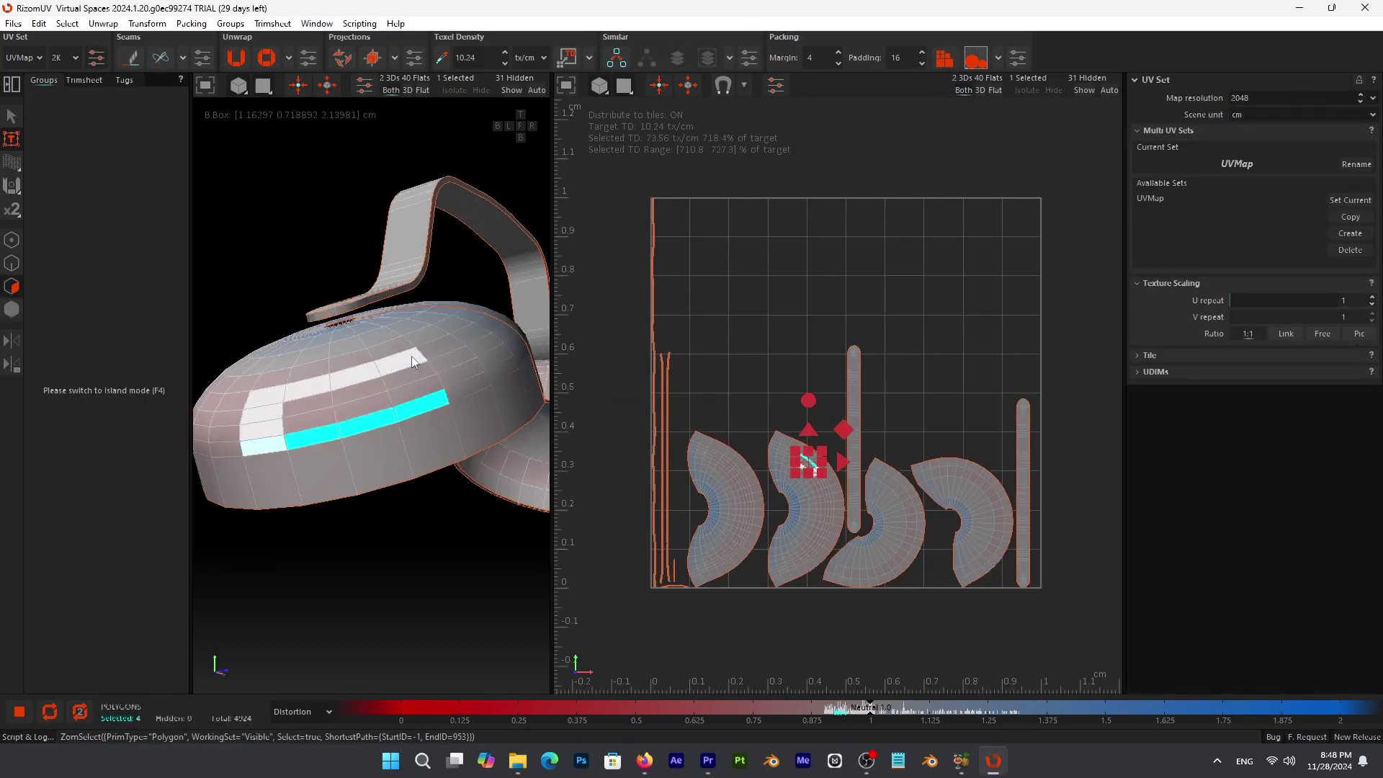
{"action": "left_click", "coordinate": [412, 356]}
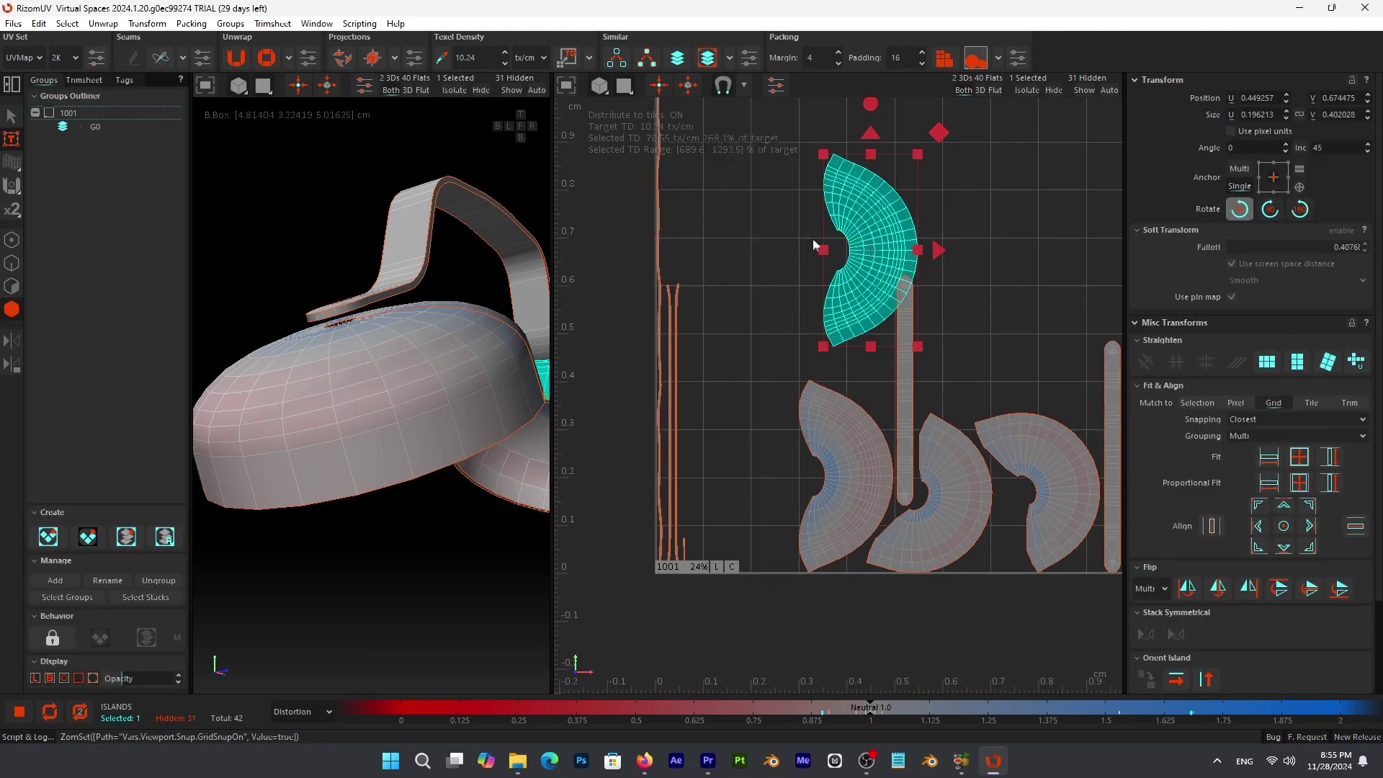
{"action": "left_click_drag", "start_coordinate": [821, 248], "coordinate": [886, 223]}
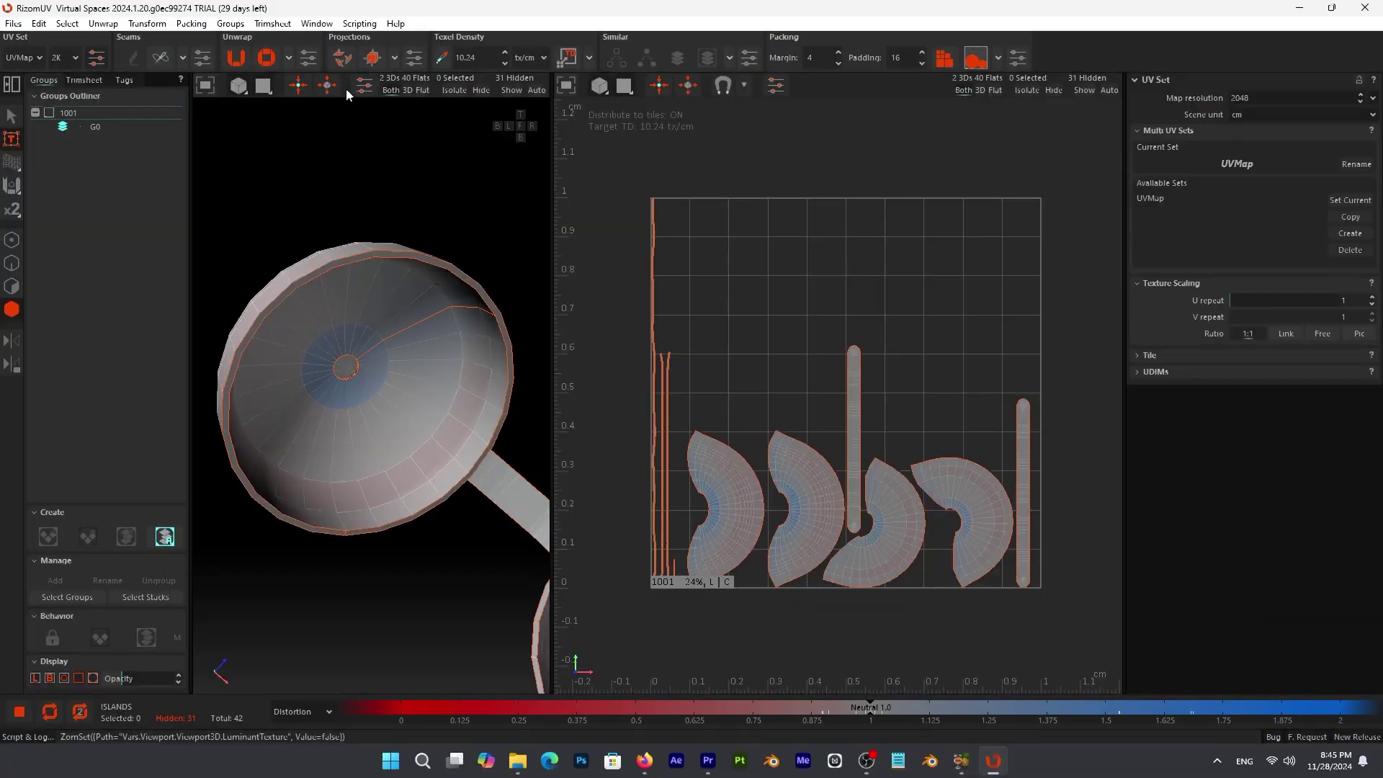
{"action": "left_click", "coordinate": [360, 85]}
{"action": "left_click", "coordinate": [340, 183]}
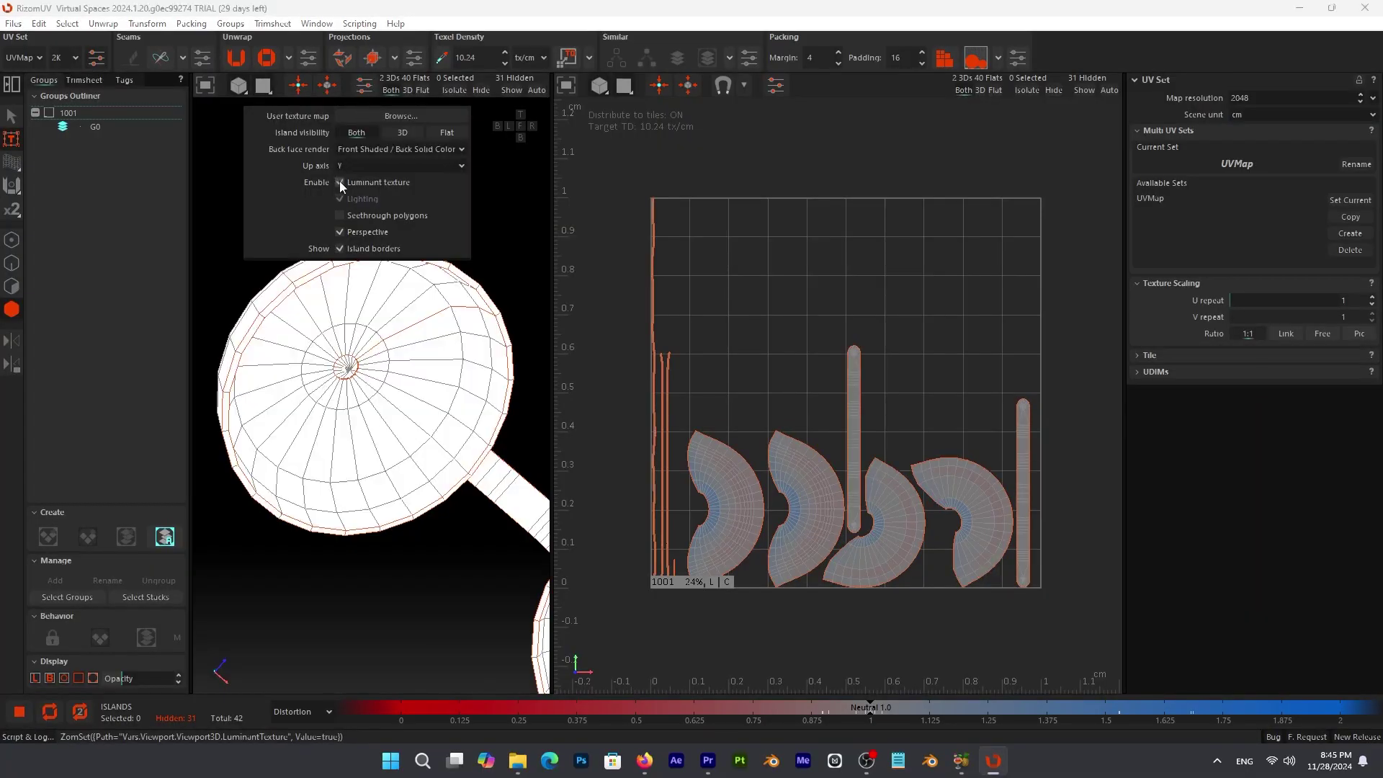
{"action": "left_click", "coordinate": [340, 183]}
{"action": "left_click", "coordinate": [340, 182]}
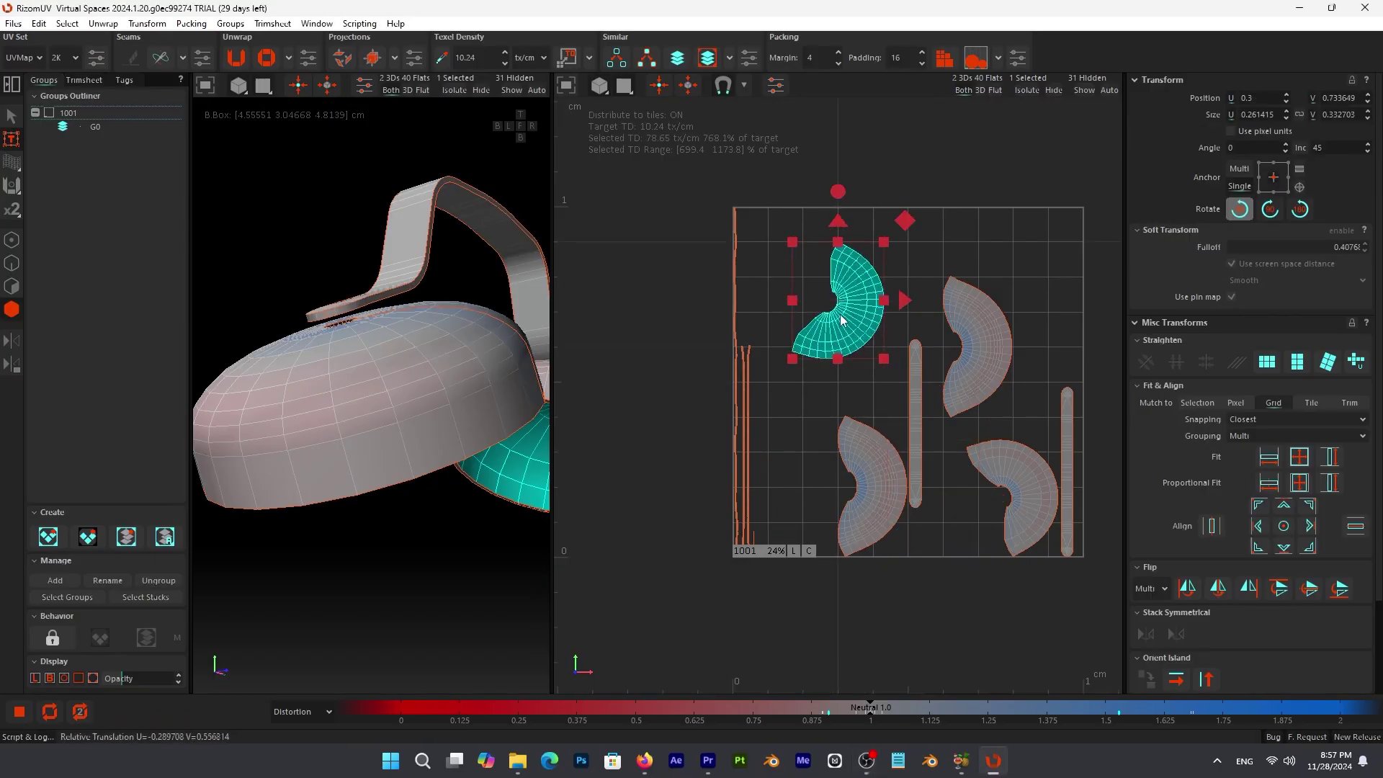
Straighten the curved cap and semicircle islands horizontally and pack them lower in the tile.
{"action": "left_click", "coordinate": [1267, 362]}
{"action": "left_click", "coordinate": [1268, 363]}
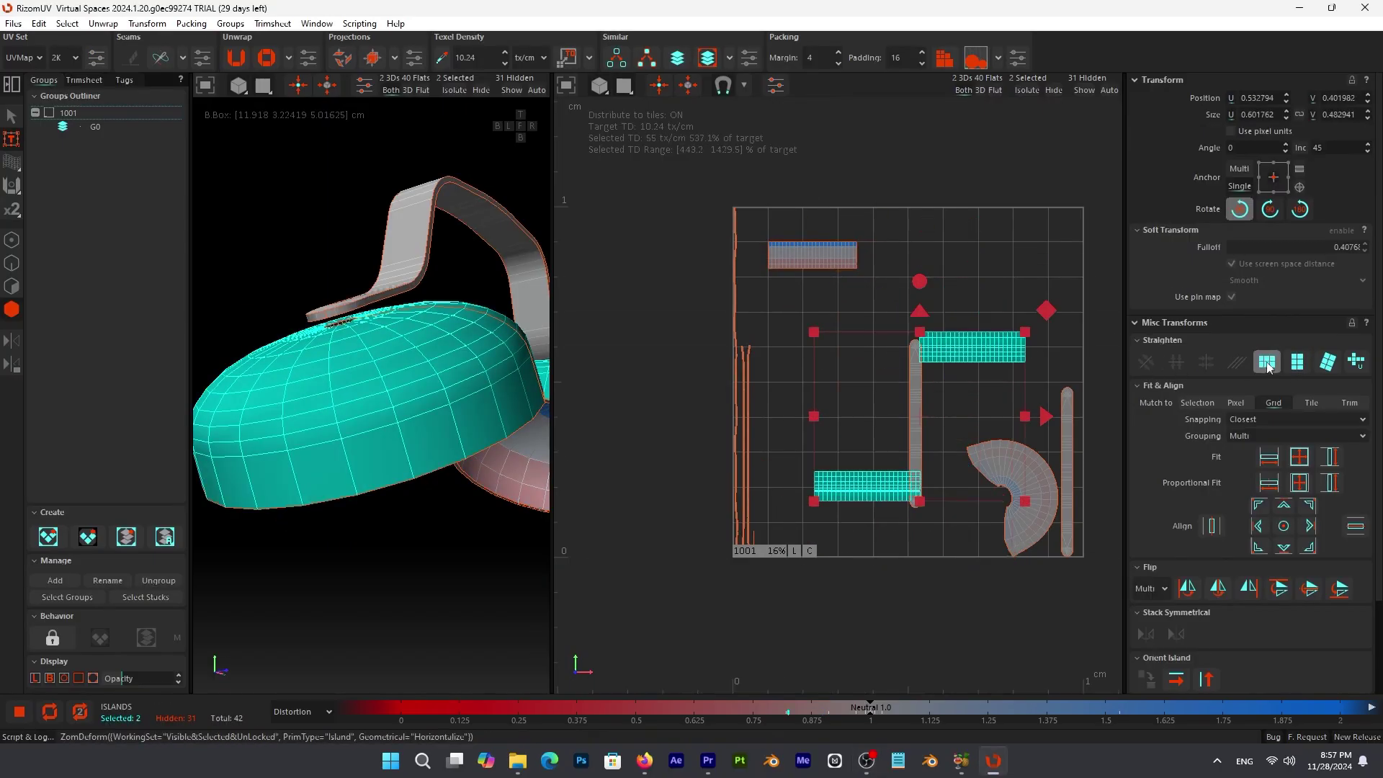
{"action": "left_click", "coordinate": [1008, 497]}
{"action": "left_click", "coordinate": [1266, 362]}
{"action": "left_click_drag", "start_coordinate": [797, 216], "coordinate": [854, 303]}
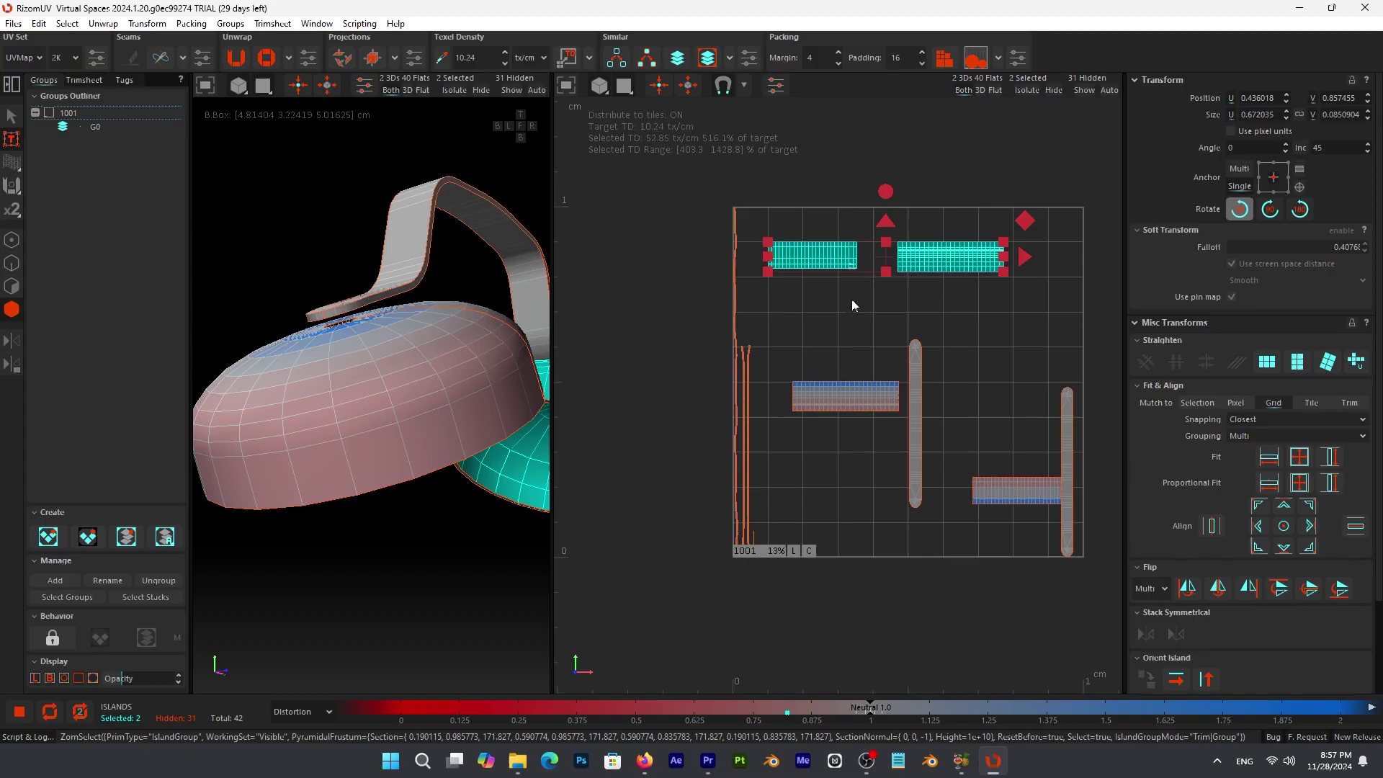
{"action": "left_click", "coordinate": [1025, 487]}
{"action": "left_click_drag", "start_coordinate": [1026, 487], "coordinate": [841, 427]}
{"action": "left_click", "coordinate": [831, 272], "text": "shift"}
{"action": "left_click", "coordinate": [944, 58]}
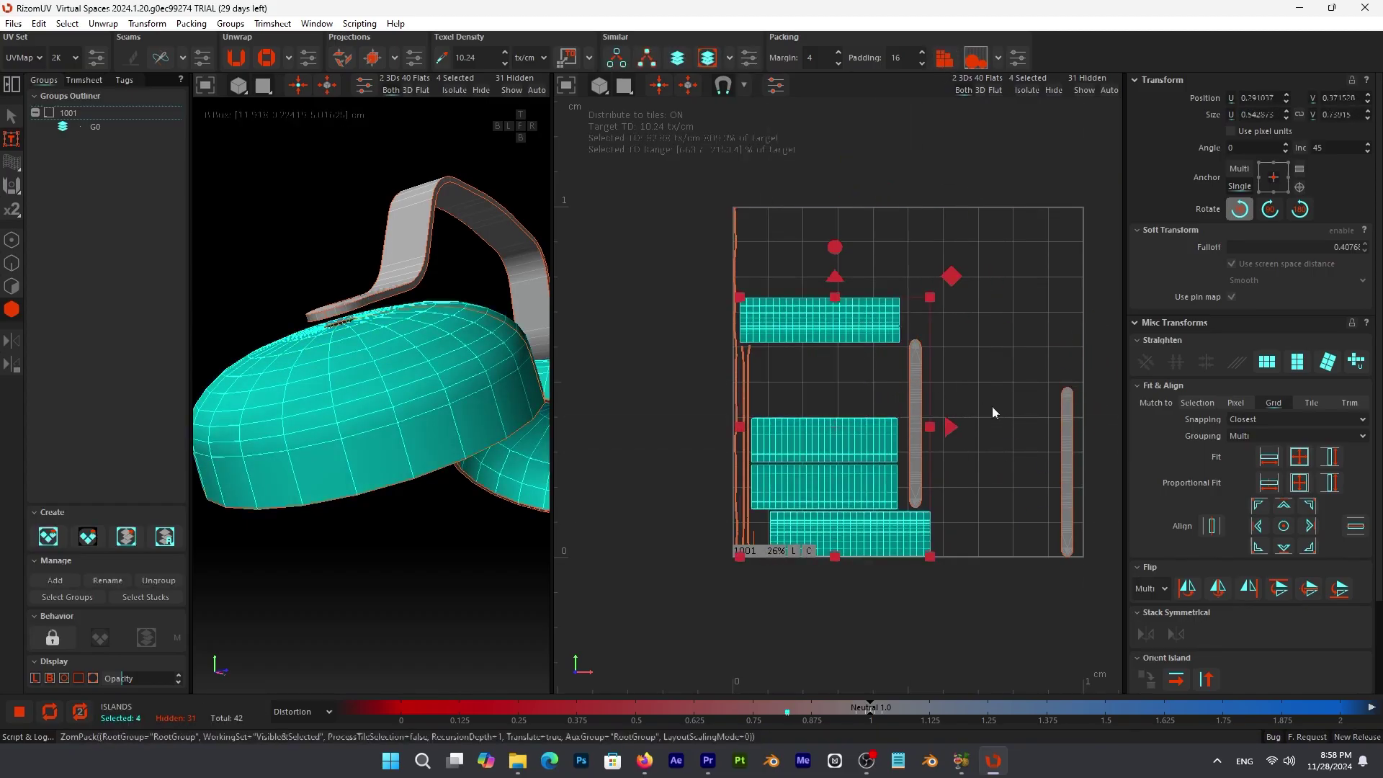
{"action": "left_click", "coordinate": [991, 539]}
{"action": "key", "text": "ctrl+a"}
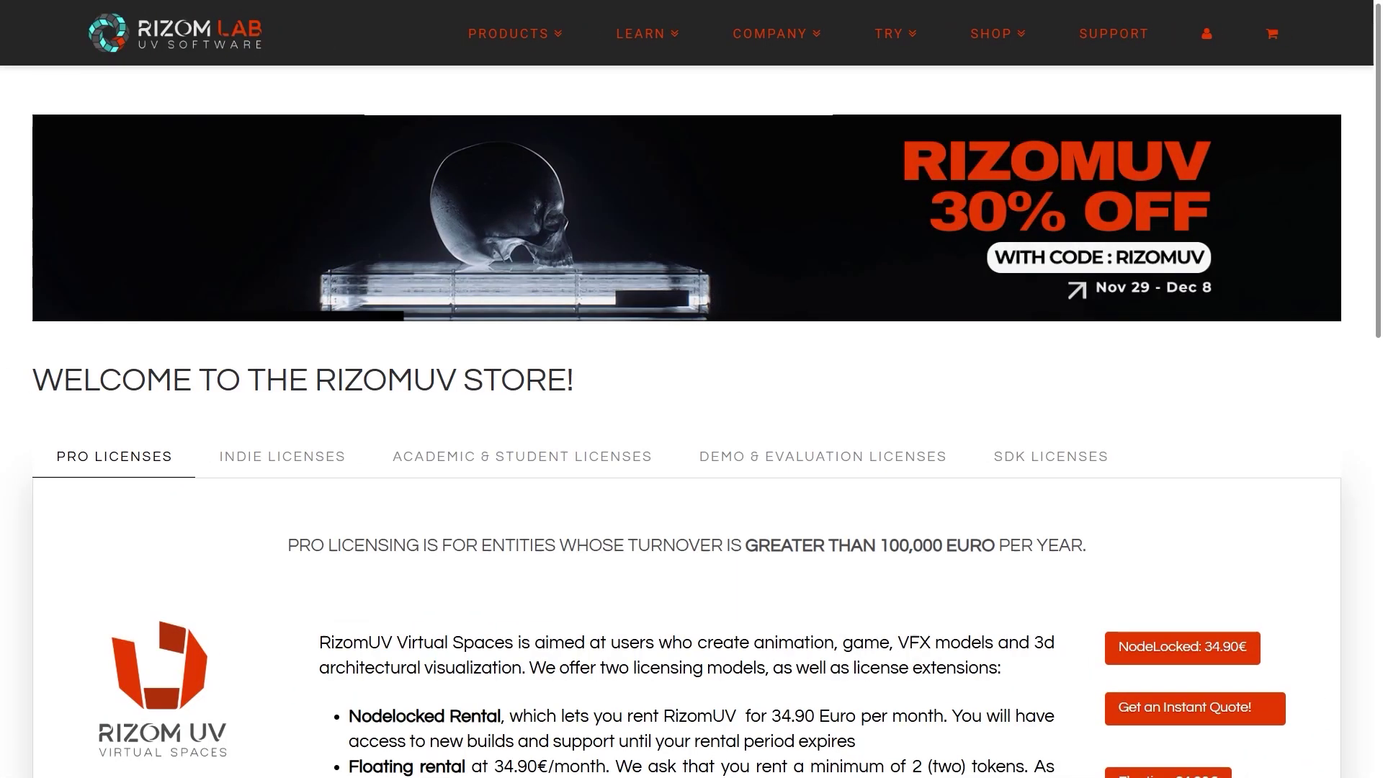
Scroll the RizomUV store and view the Indie Licenses pricing.
{"action": "scroll", "coordinate": [692, 422], "scroll_direction": "down", "scroll_amount": 3}
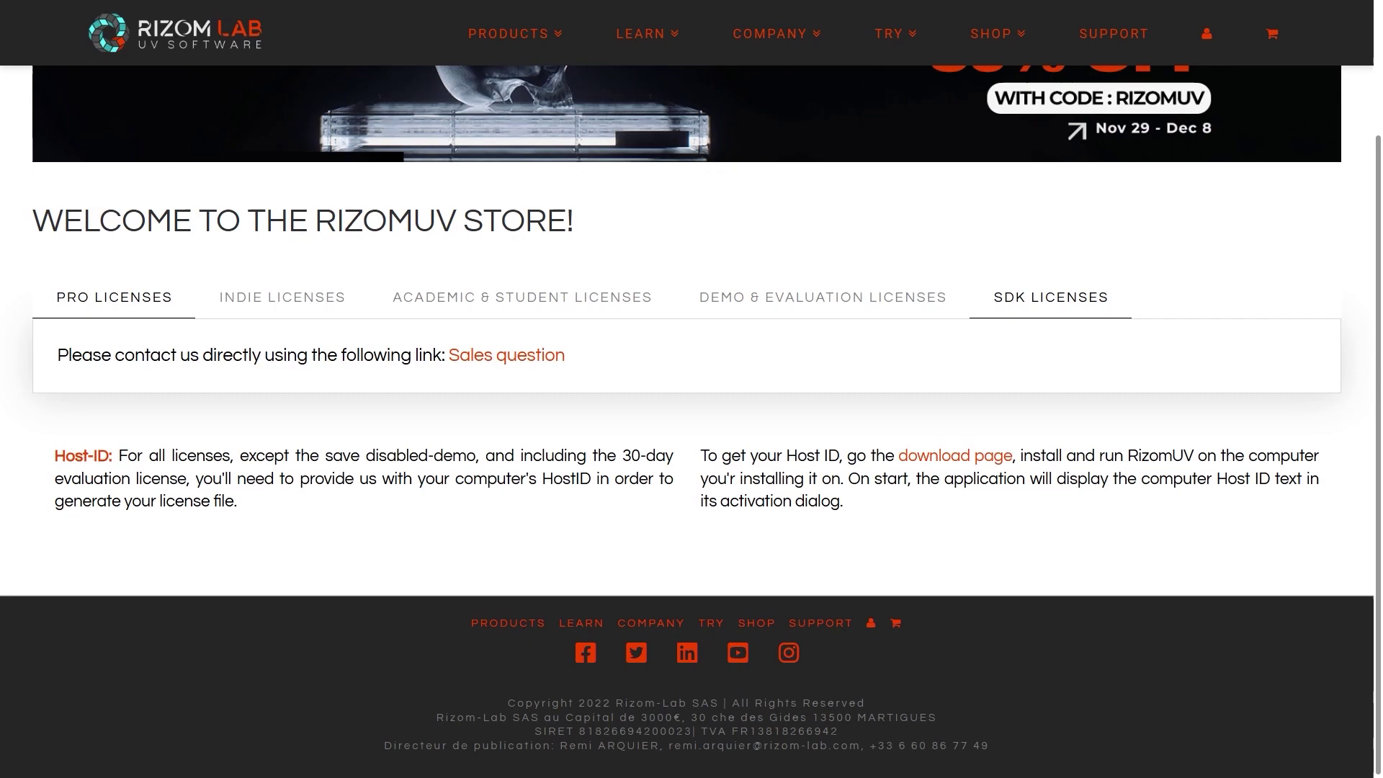
{"action": "scroll", "coordinate": [603, 472], "scroll_direction": "down", "scroll_amount": 2, "text": "ctrl"}
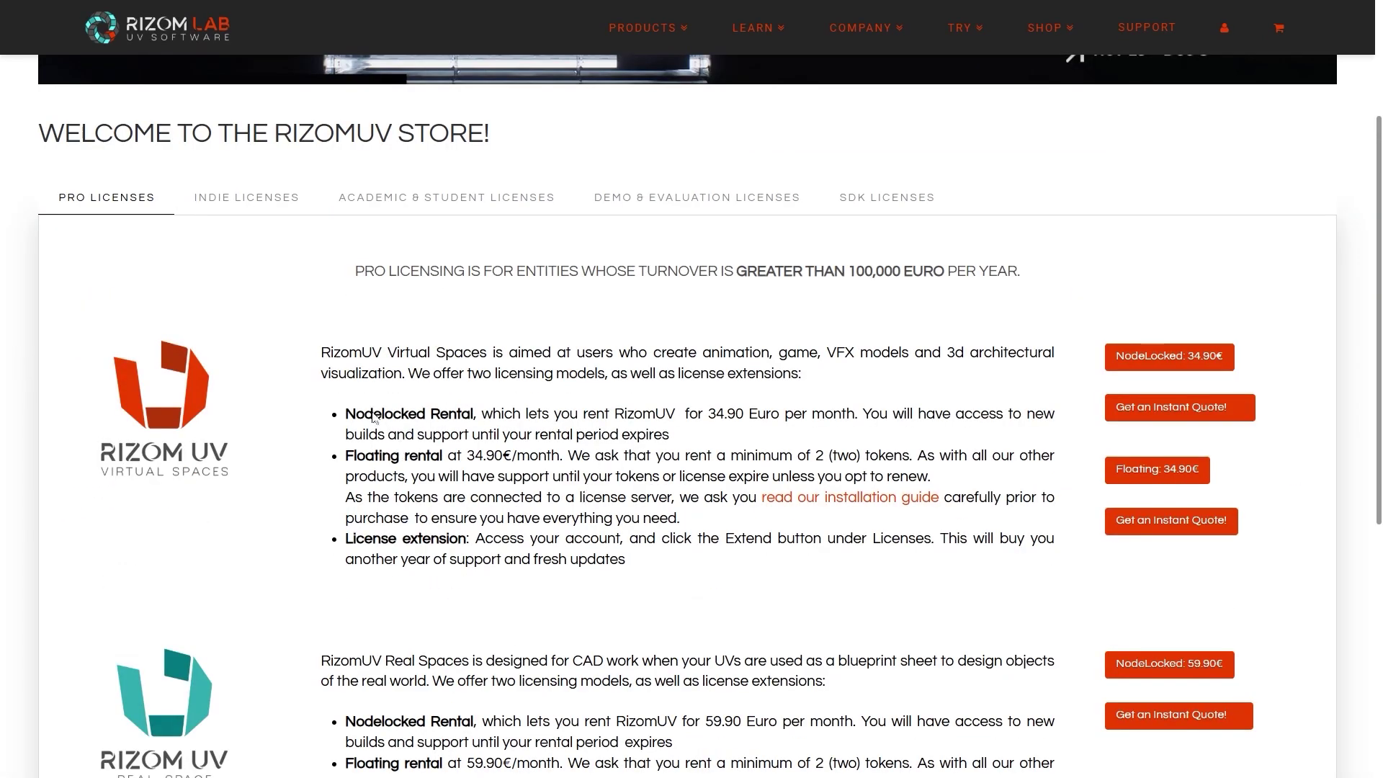
{"action": "left_click", "coordinate": [232, 199]}
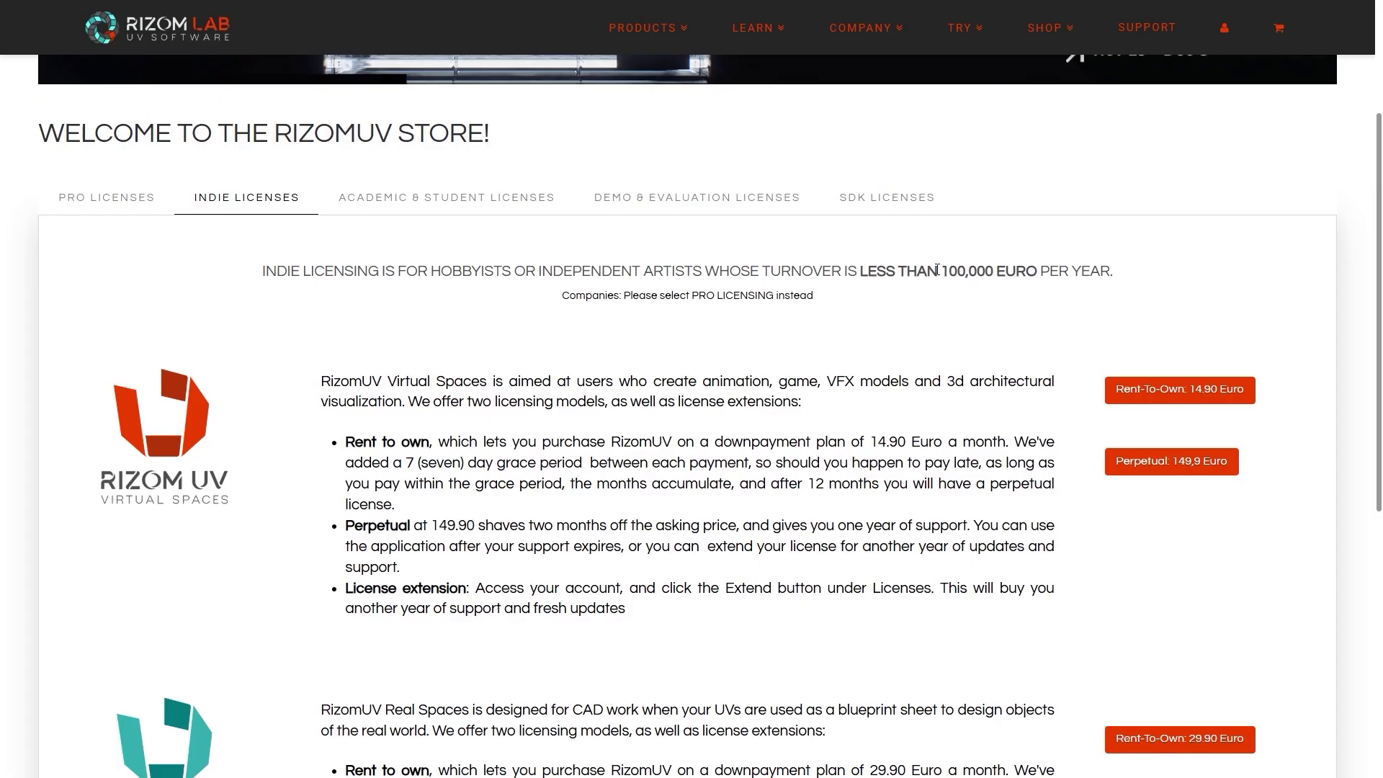
{"action": "scroll", "coordinate": [1001, 275], "scroll_direction": "up", "scroll_amount": 3}
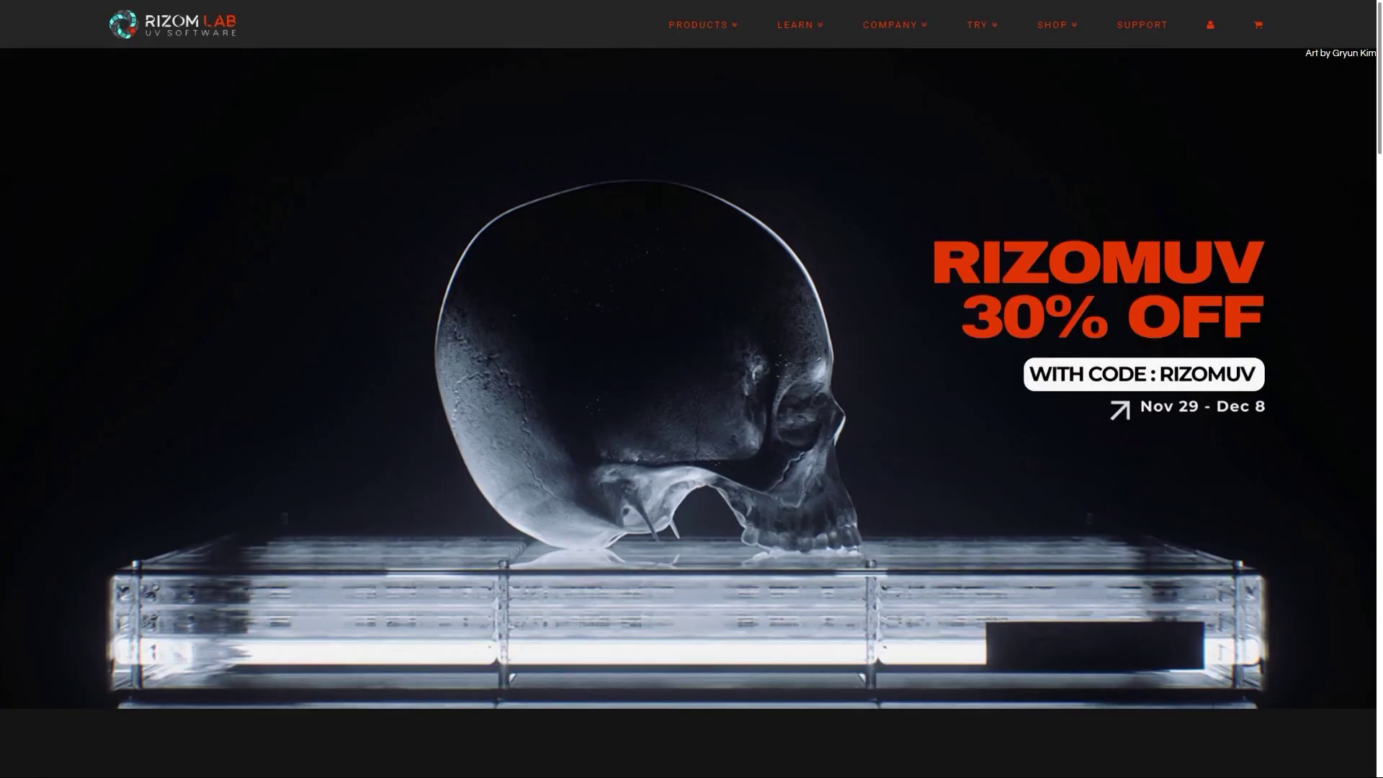
Scroll down the Rizom-Lab homepage through the News, Learn and Clients sections.
{"action": "scroll", "coordinate": [1348, 678], "scroll_direction": "down", "scroll_amount": 10}
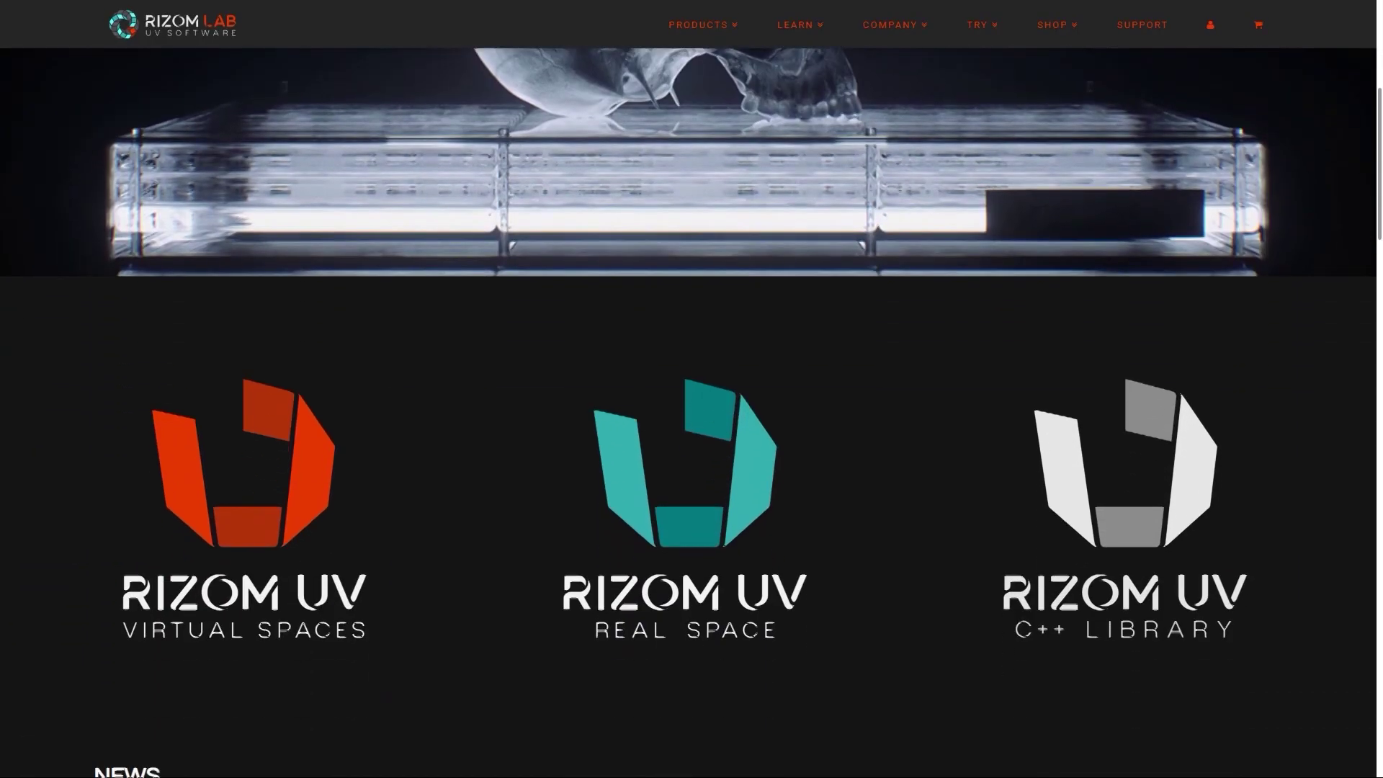
{"action": "scroll", "coordinate": [1347, 677], "scroll_direction": "down", "scroll_amount": 5}
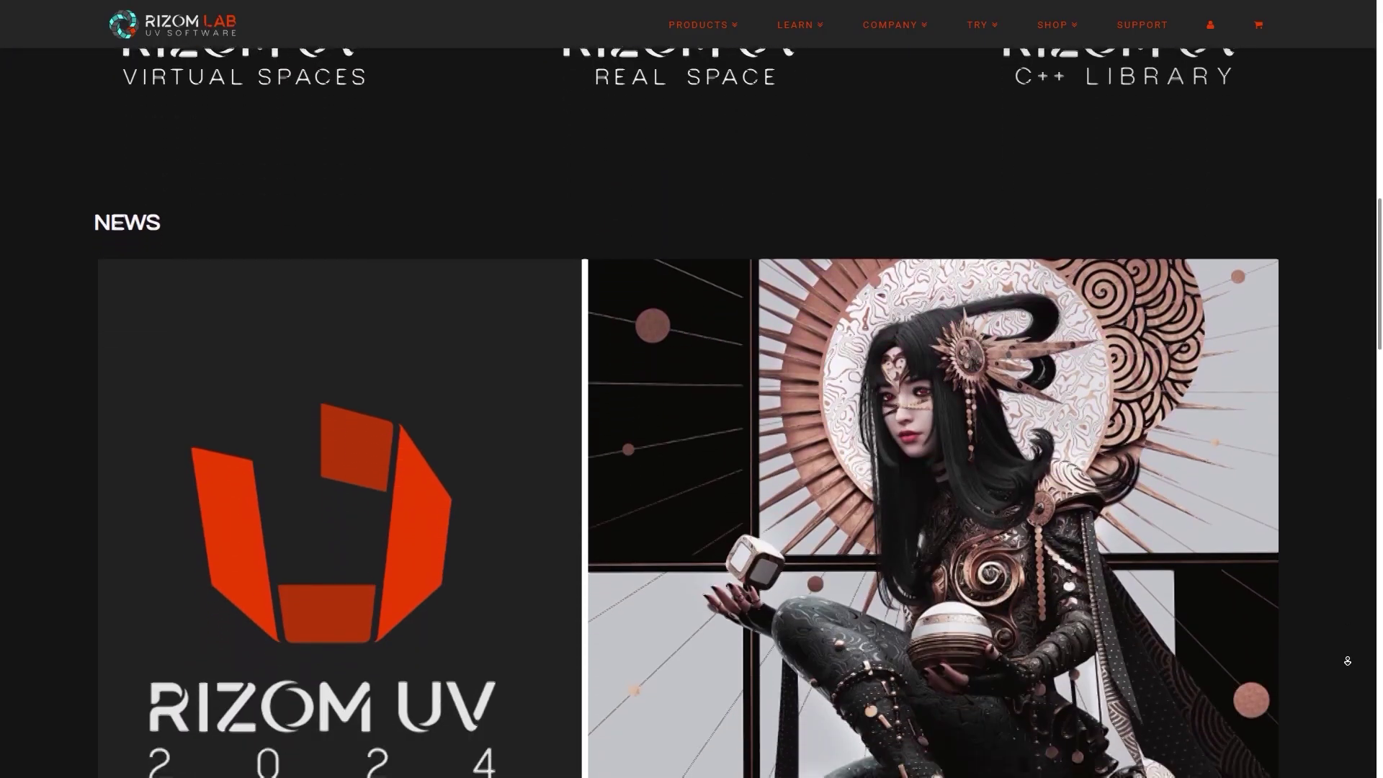
{"action": "scroll", "coordinate": [1348, 661], "scroll_direction": "down", "scroll_amount": 5}
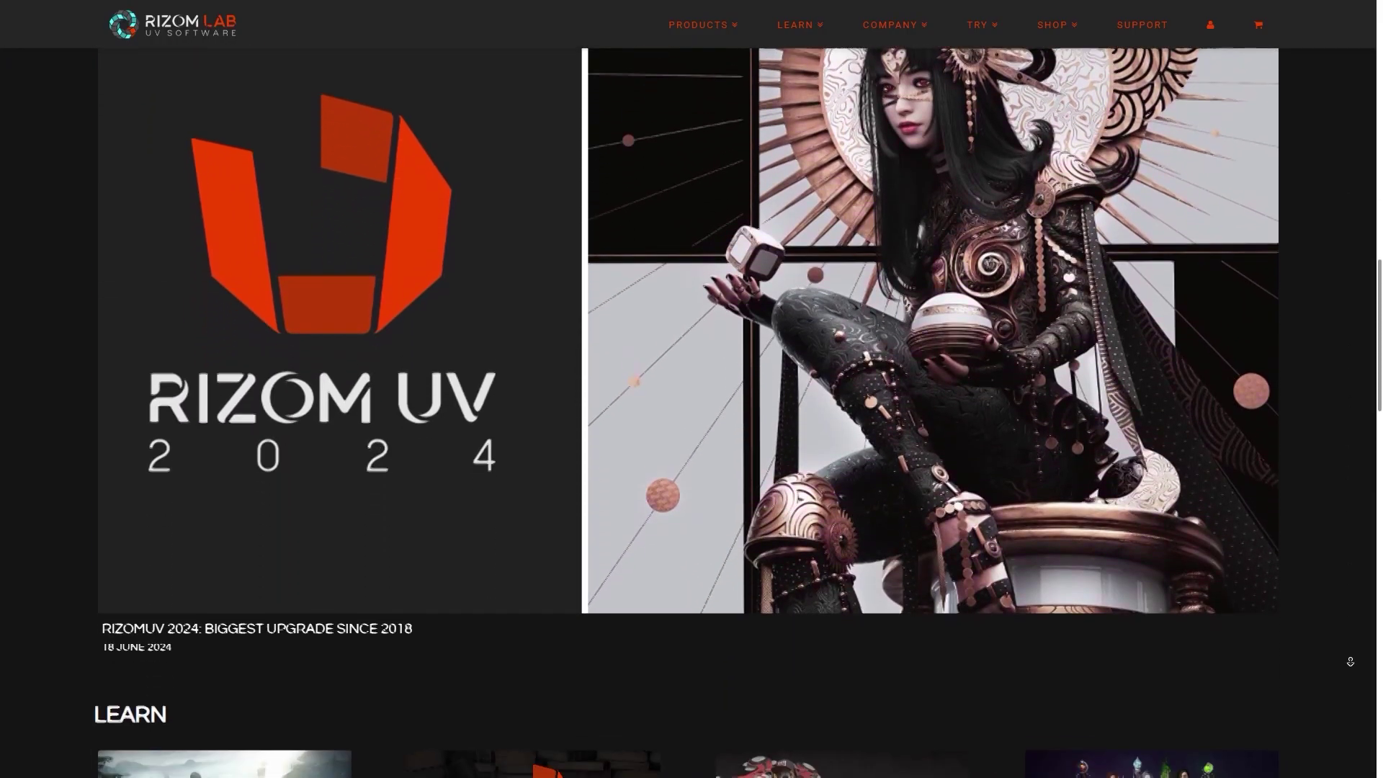
{"action": "scroll", "coordinate": [1350, 660], "scroll_direction": "down", "scroll_amount": 5}
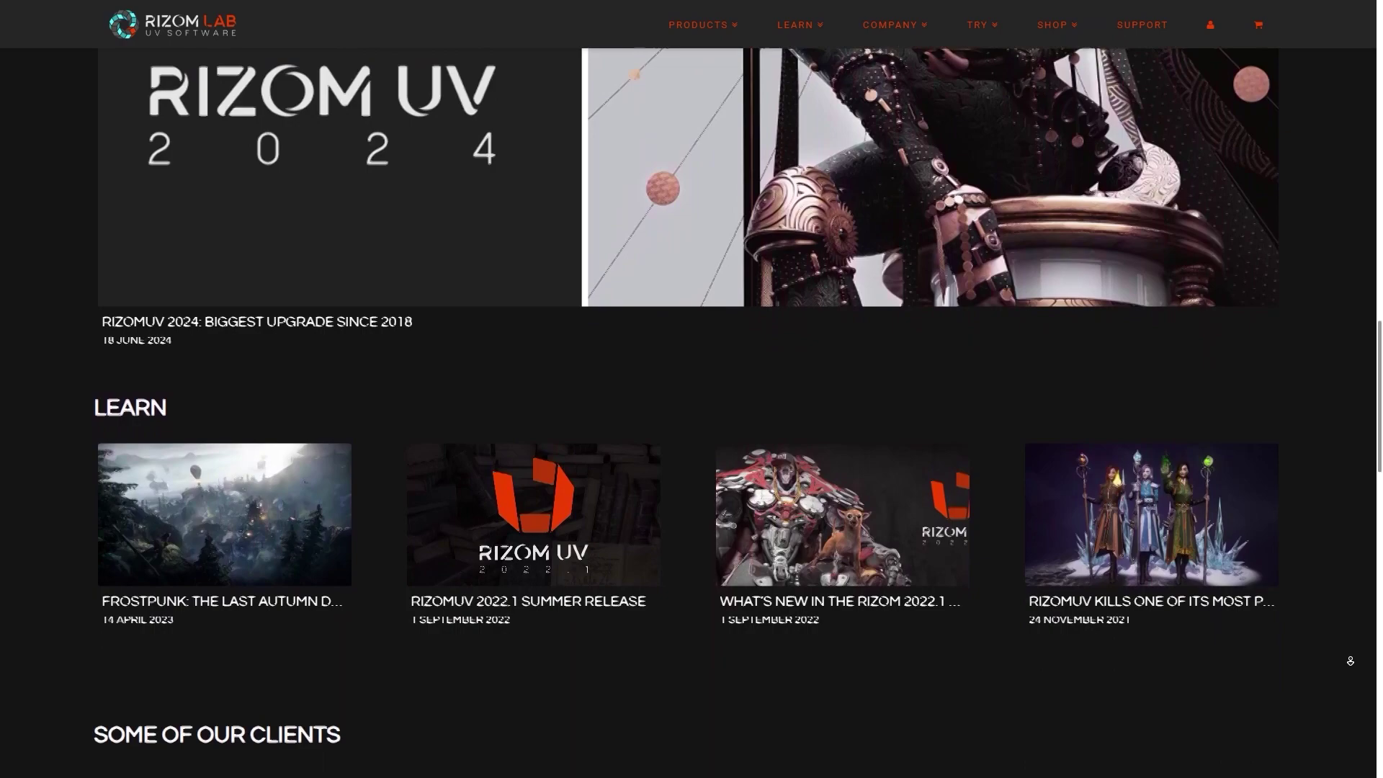
{"action": "scroll", "coordinate": [1349, 660], "scroll_direction": "down", "scroll_amount": 4}
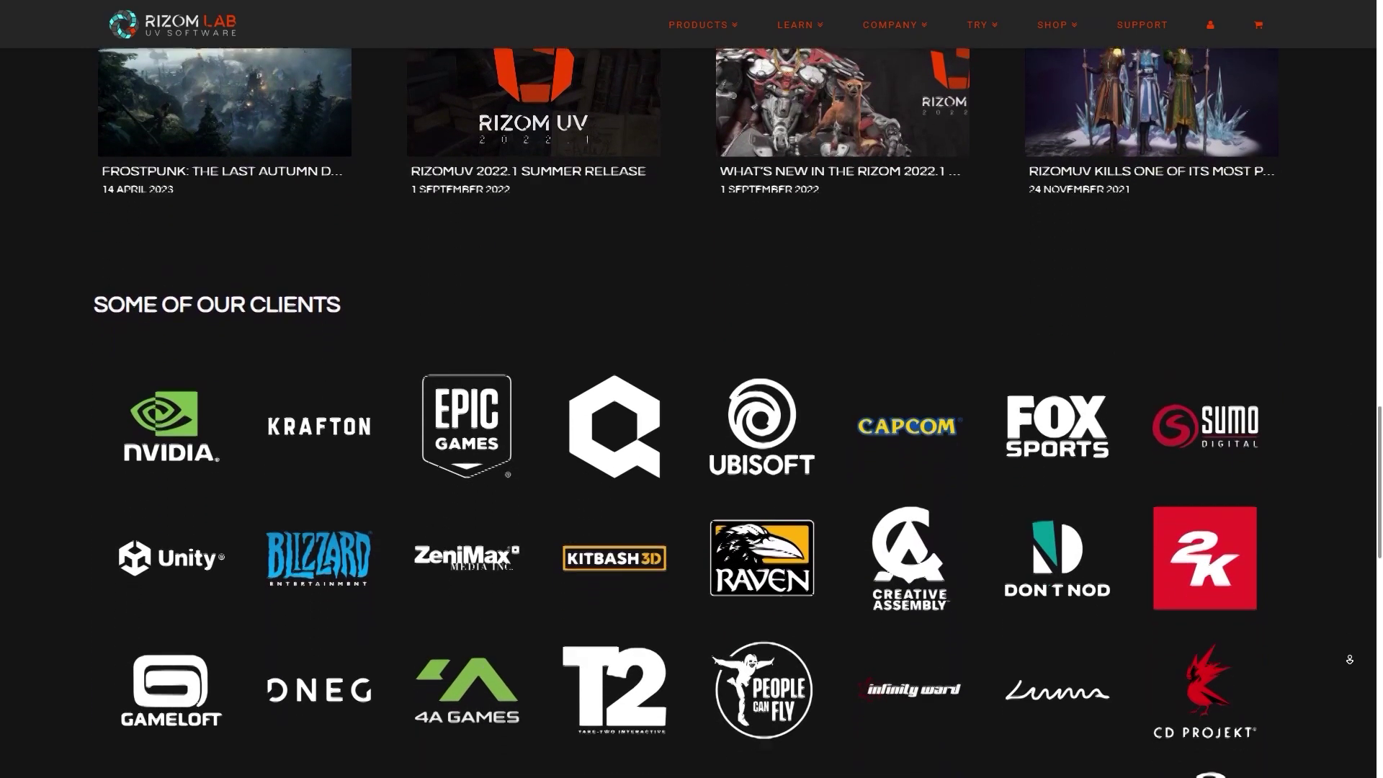
{"action": "scroll", "coordinate": [1349, 660], "scroll_direction": "down", "scroll_amount": 1}
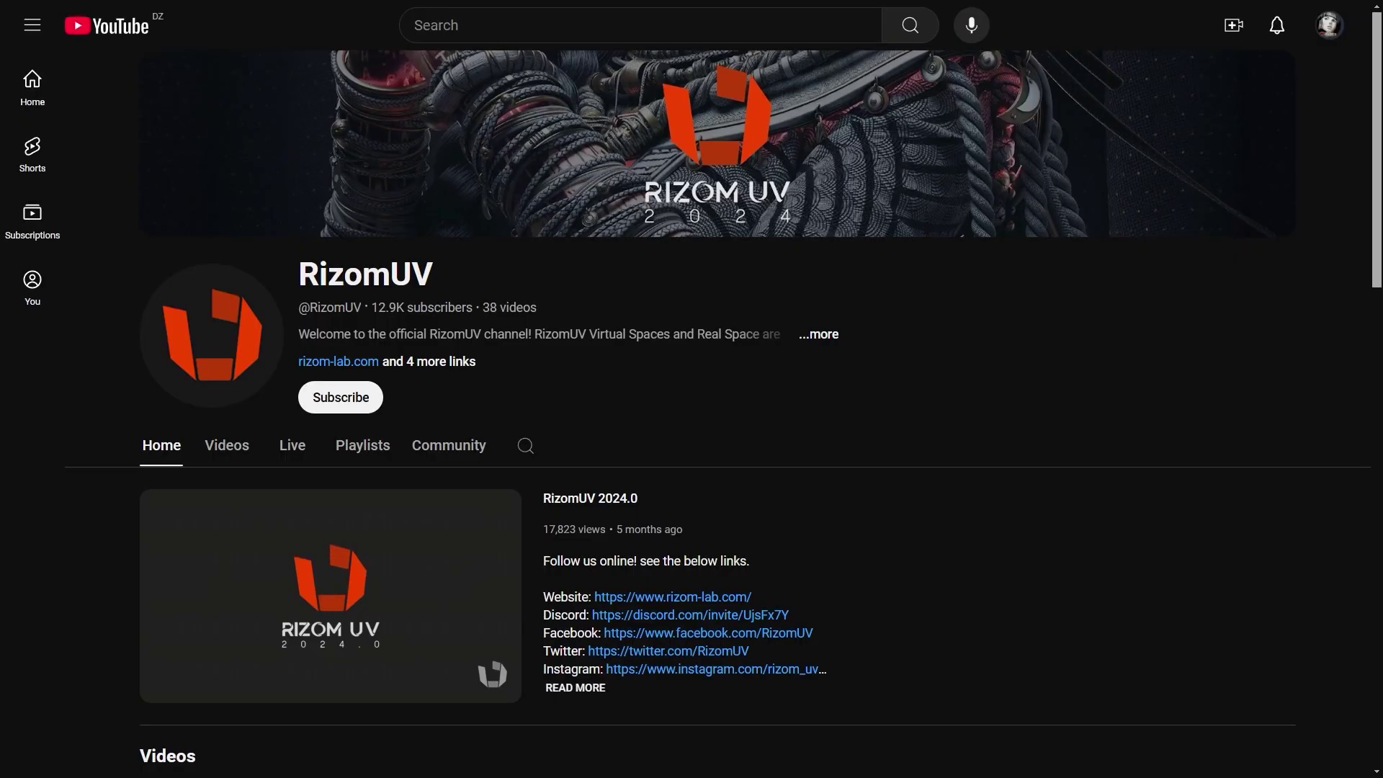
{"action": "scroll", "coordinate": [717, 389], "scroll_direction": "down", "scroll_amount": 2}
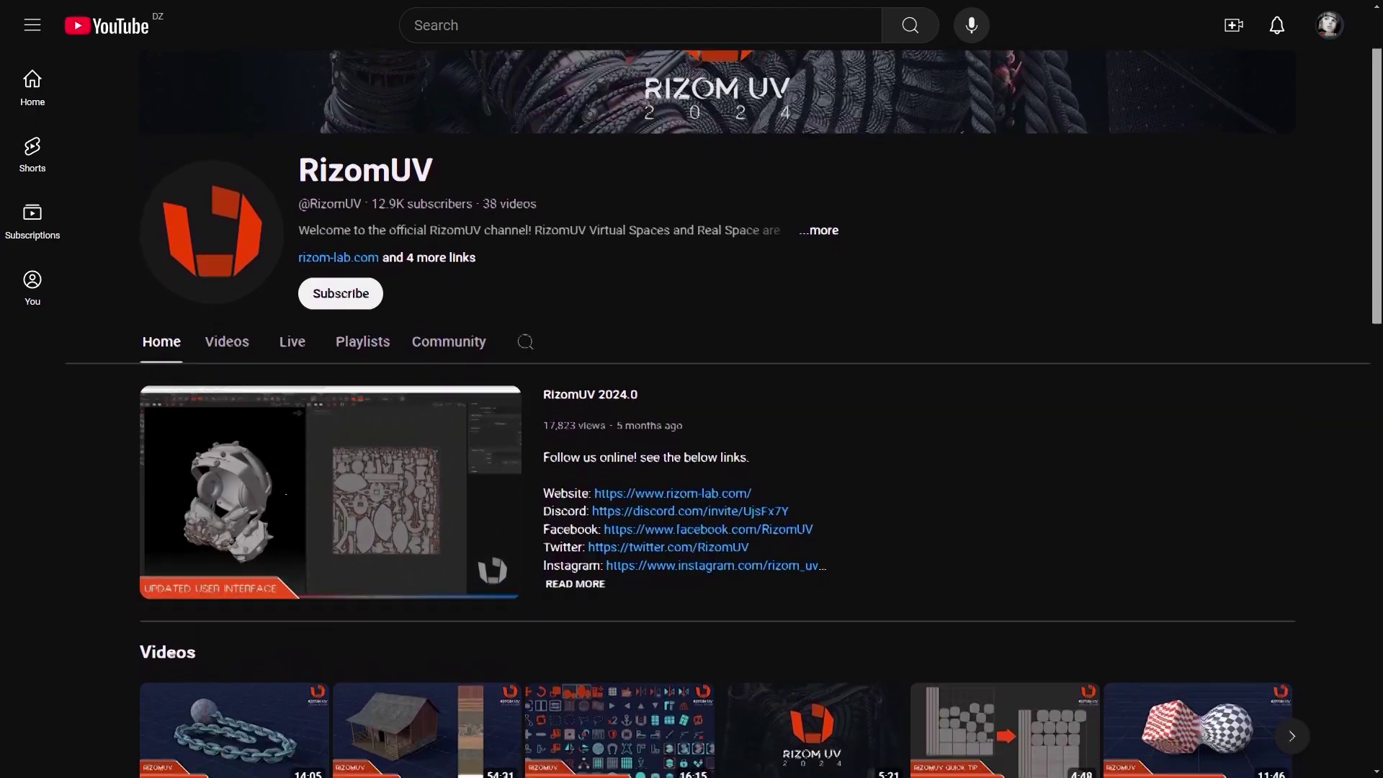
{"action": "scroll", "coordinate": [717, 389], "scroll_direction": "down", "scroll_amount": 3}
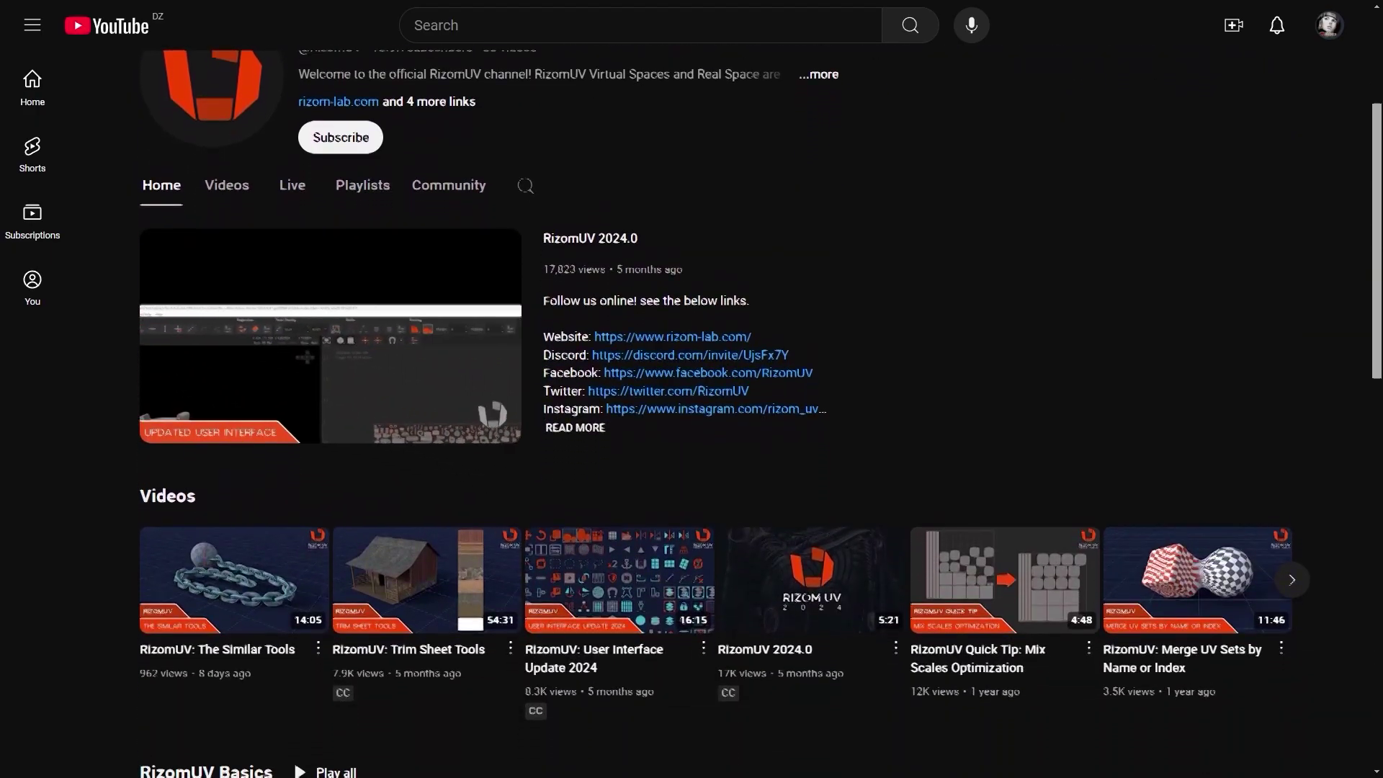
{"action": "scroll", "coordinate": [717, 389], "scroll_direction": "down", "scroll_amount": 1}
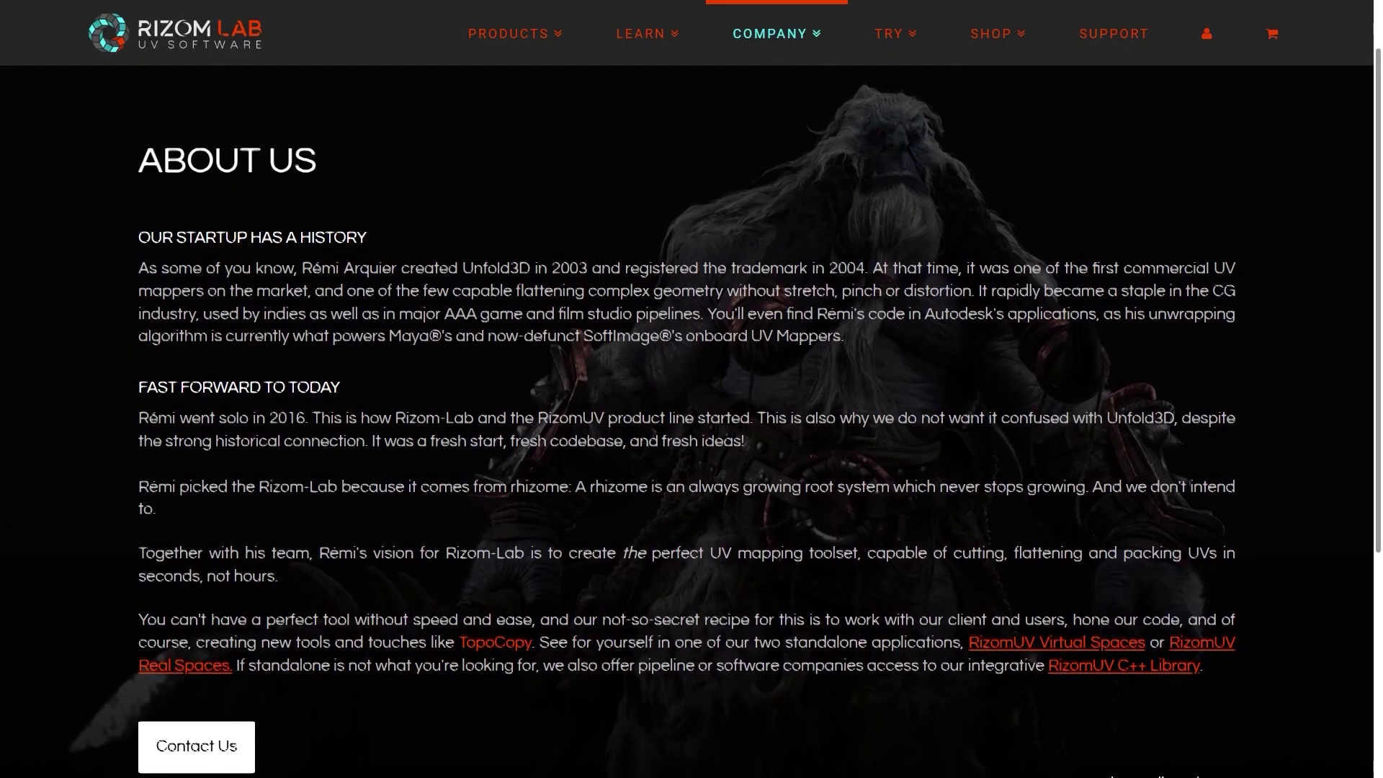
Scroll down through the About Us page content.
{"action": "scroll", "coordinate": [691, 418], "scroll_direction": "down", "scroll_amount": 1}
{"action": "scroll", "coordinate": [691, 418], "scroll_direction": "down", "scroll_amount": 2}
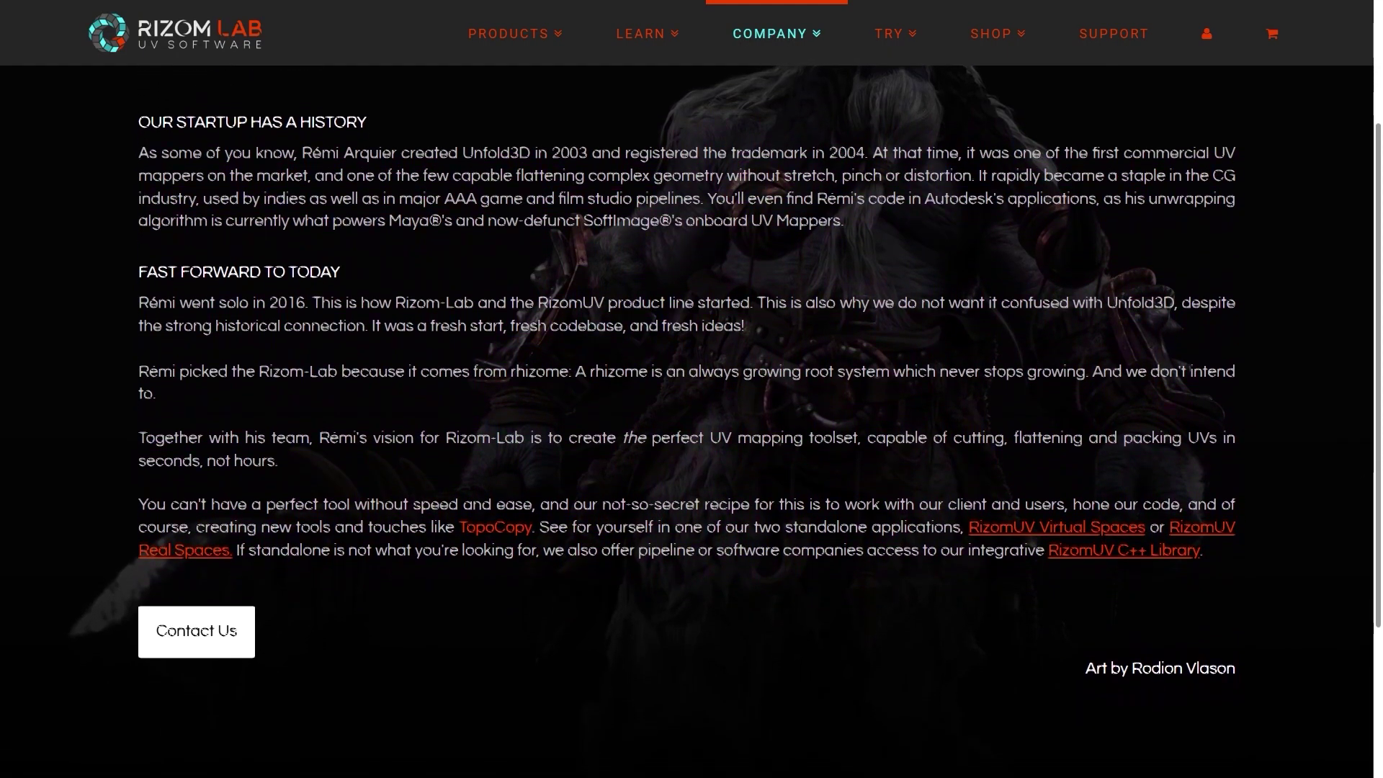
{"action": "left_click_drag", "start_coordinate": [831, 531], "coordinate": [906, 531]}
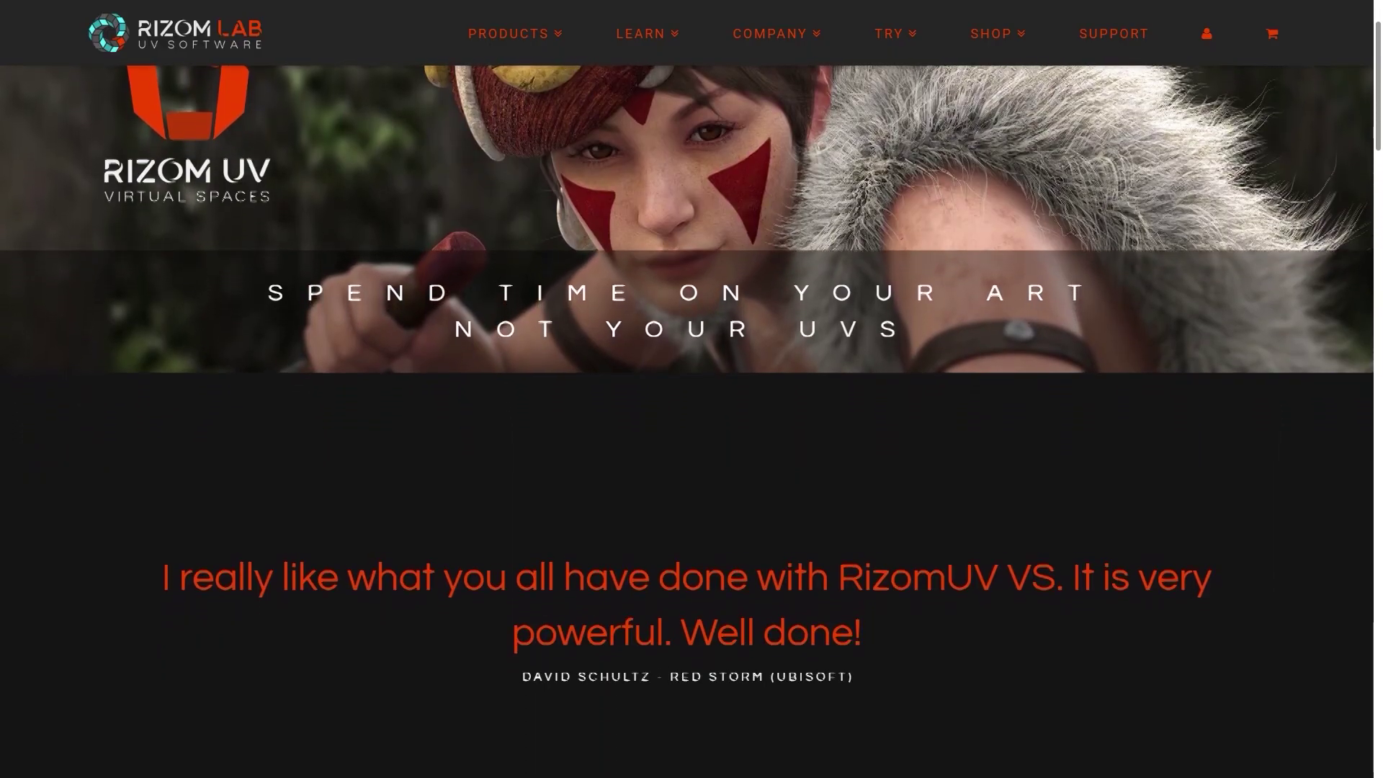
Scroll the Virtual Spaces page down to its Mac OS, Windows and Linux demo offers.
{"action": "scroll", "coordinate": [687, 417], "scroll_direction": "down", "scroll_amount": 5}
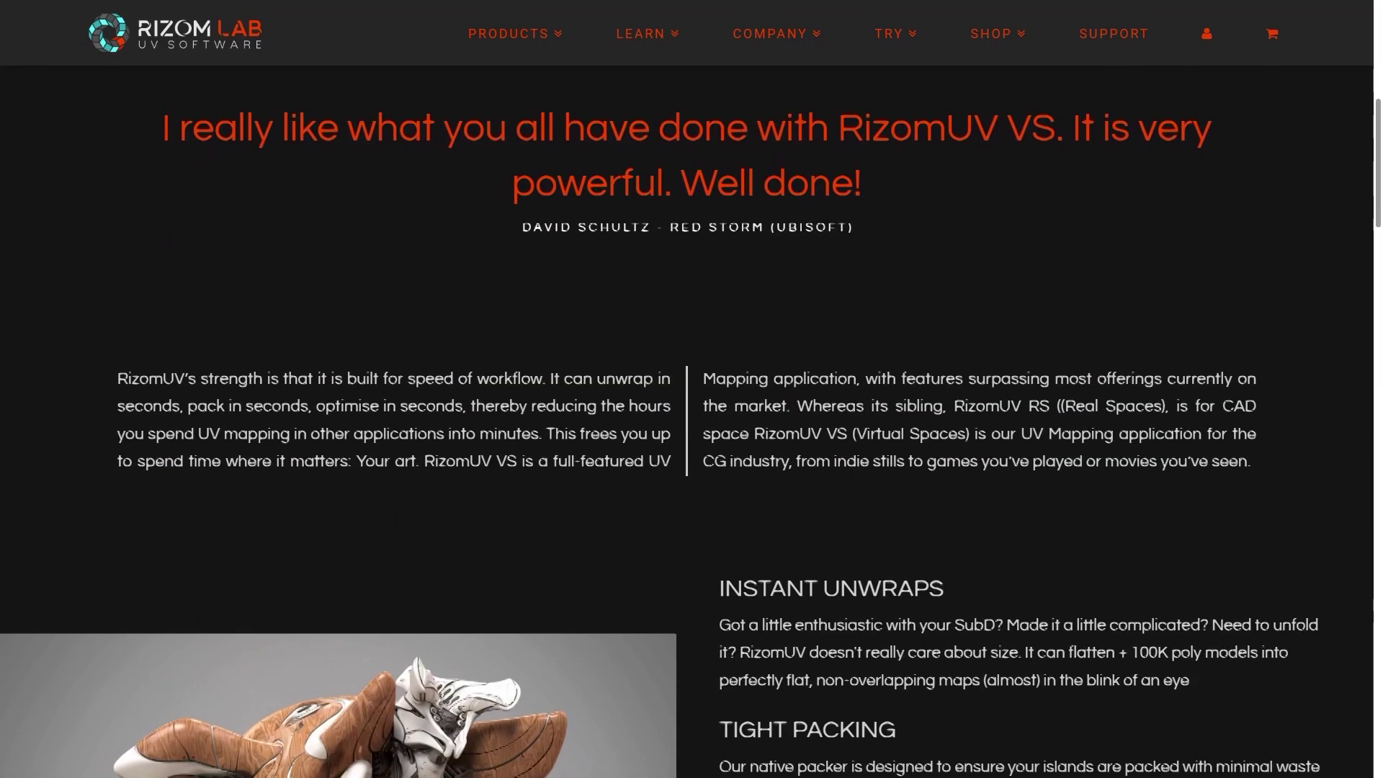